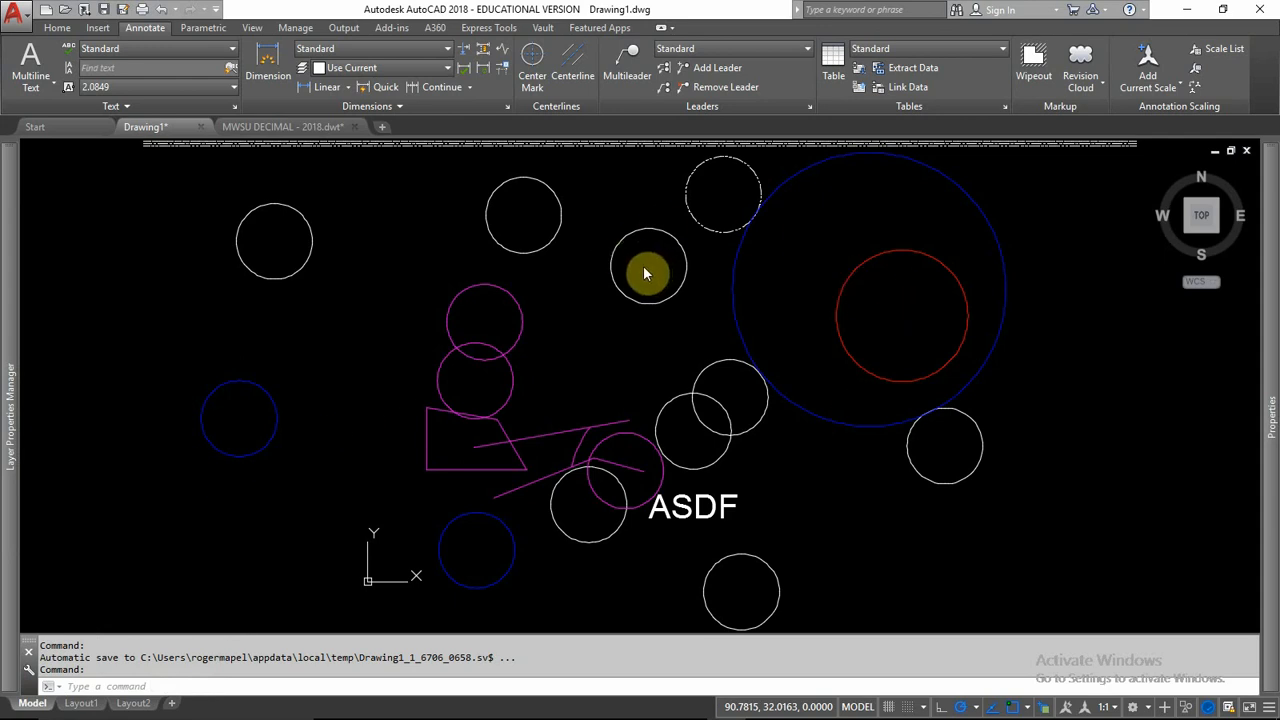
text(MS)
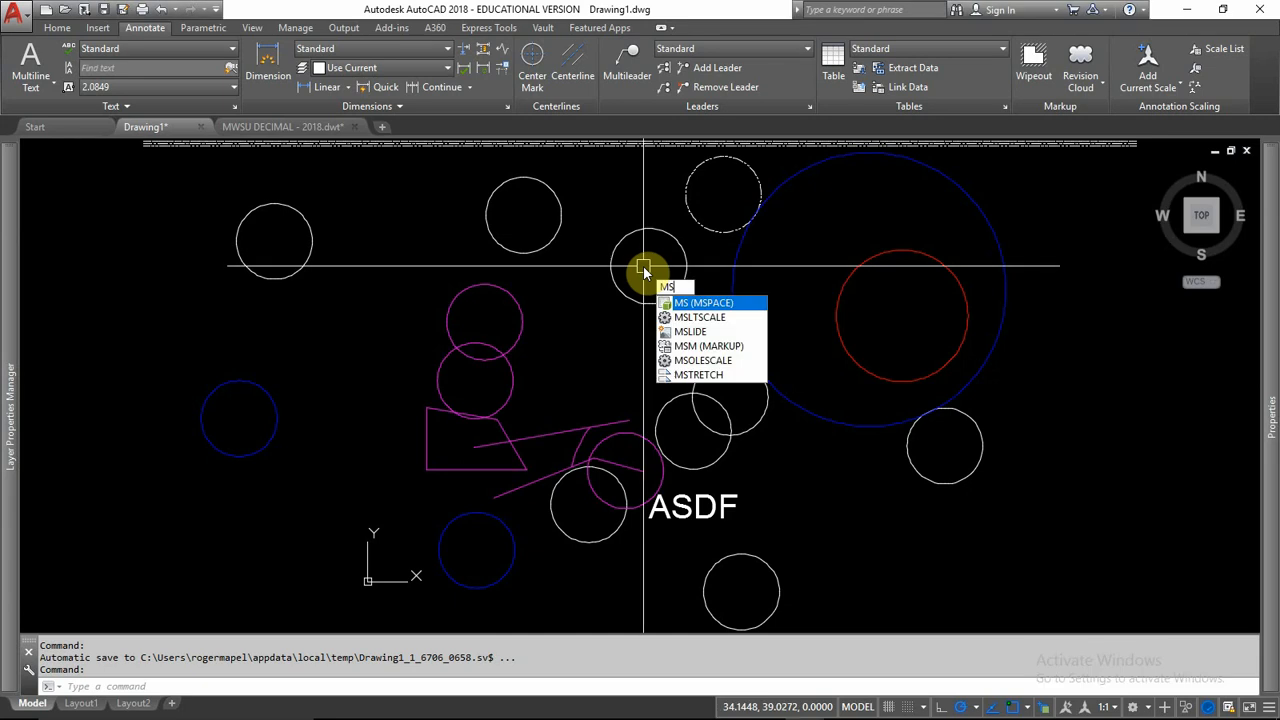
key(Escape)
key(Escape)
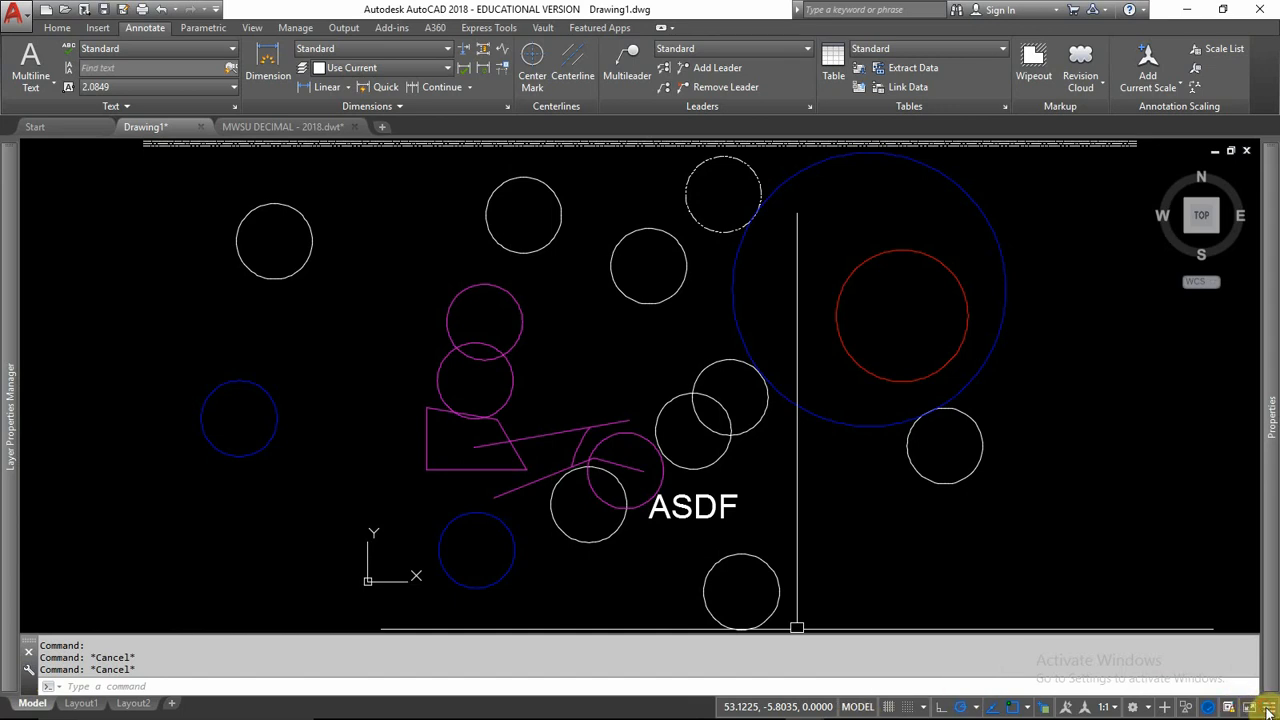
- Toggle from model space to paper space and back to the model, ending in Layout1
click(1268, 709)
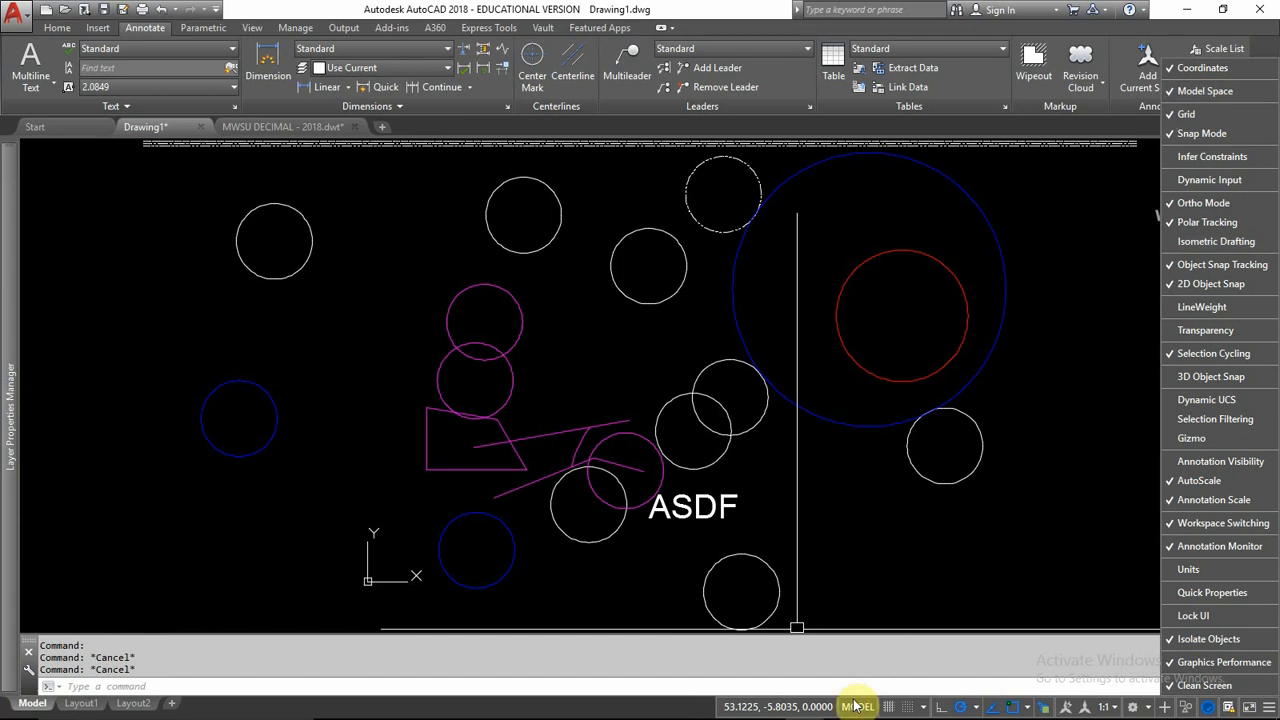
click(320, 471)
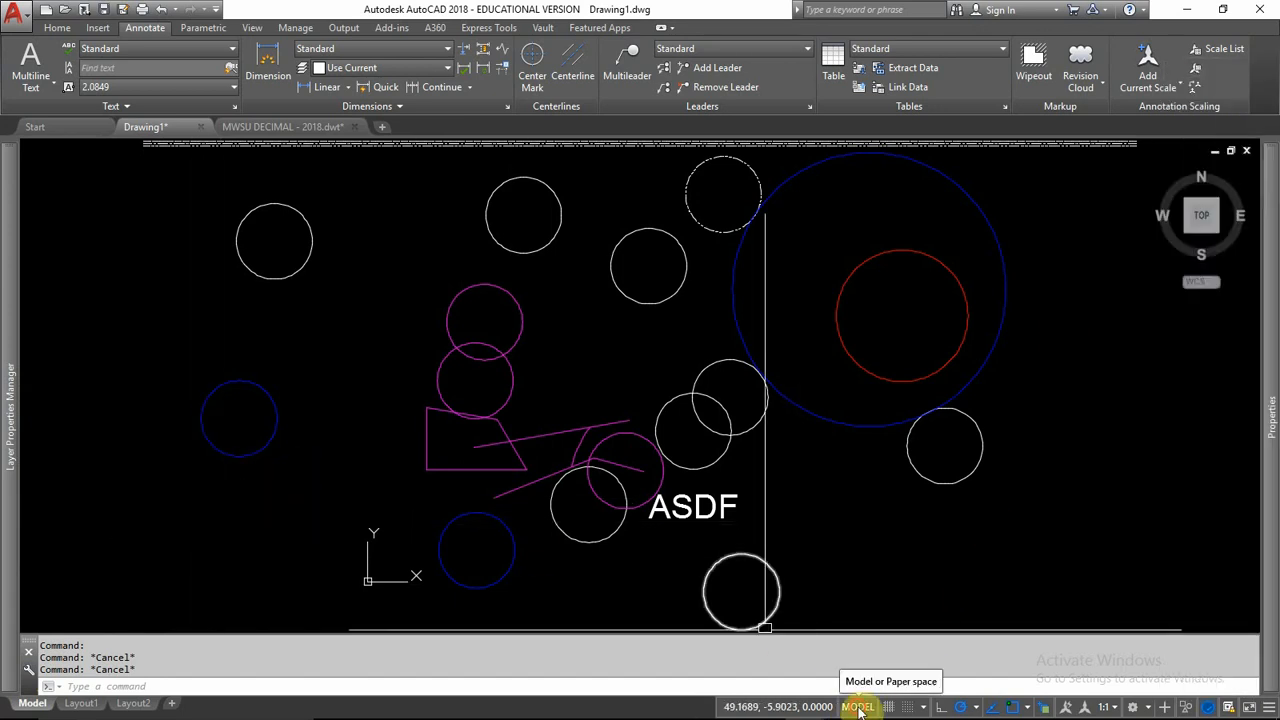
click(857, 706)
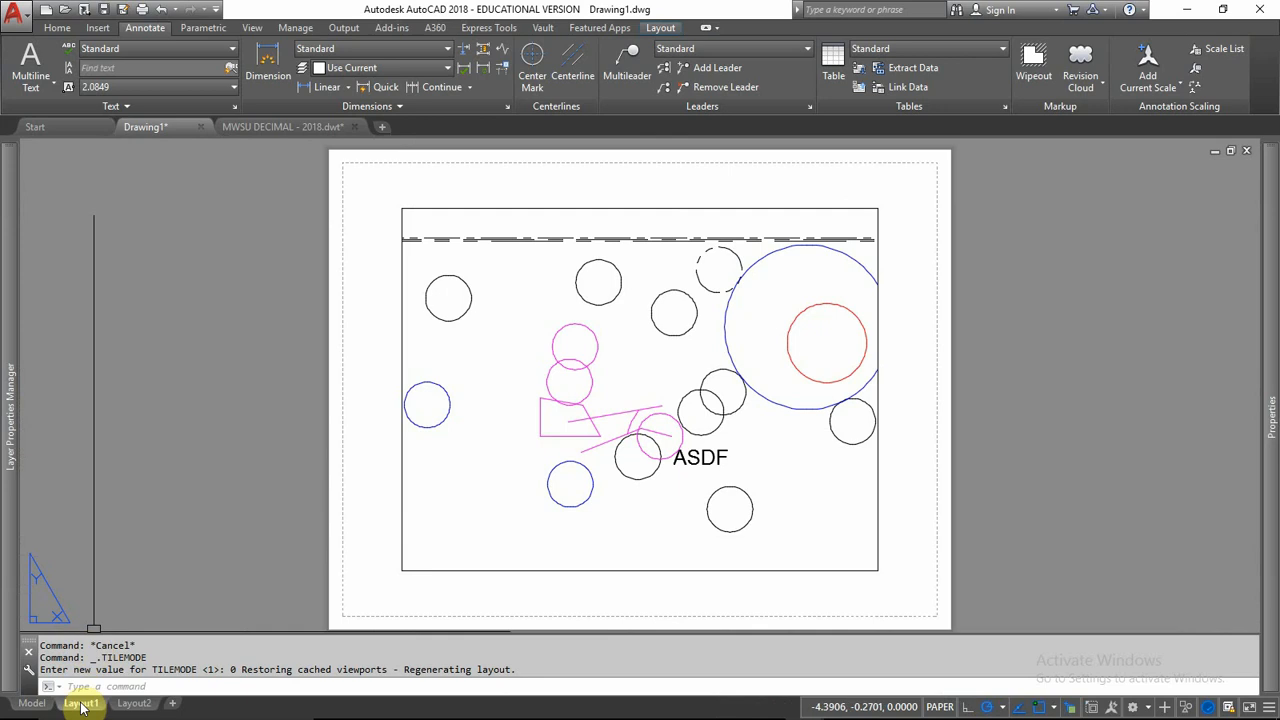
mouse_move(107, 708)
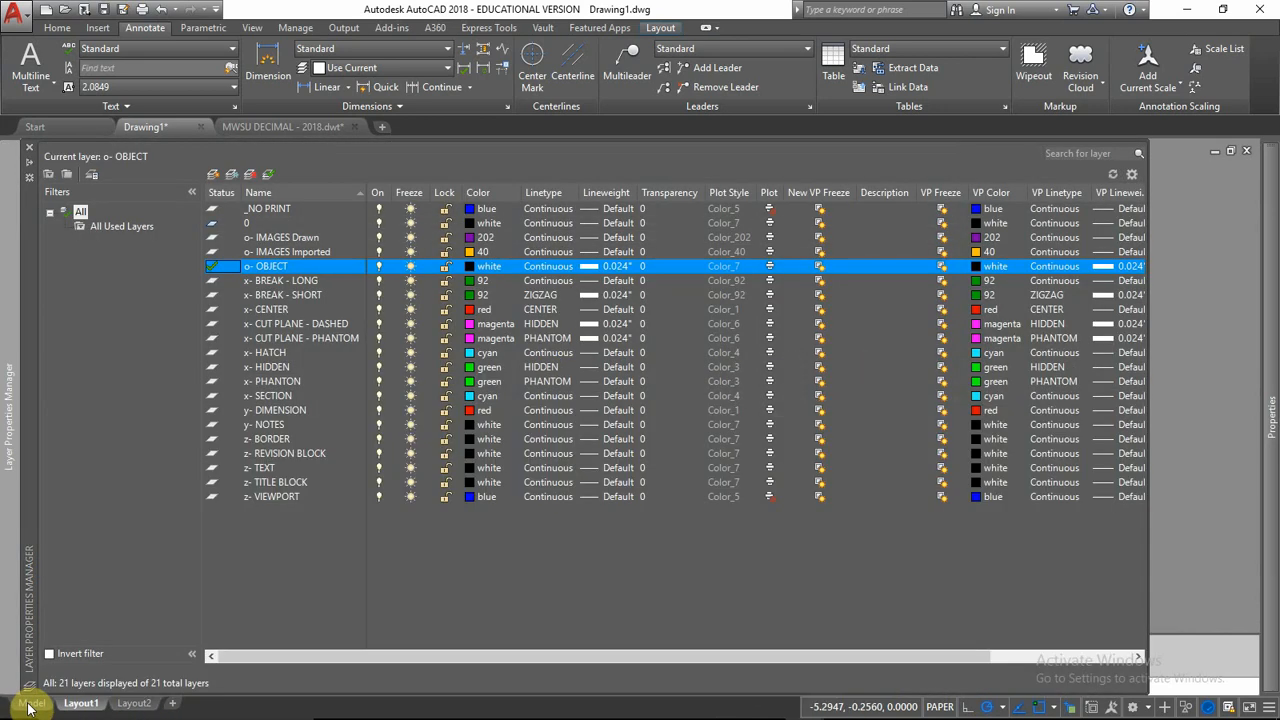
click(29, 704)
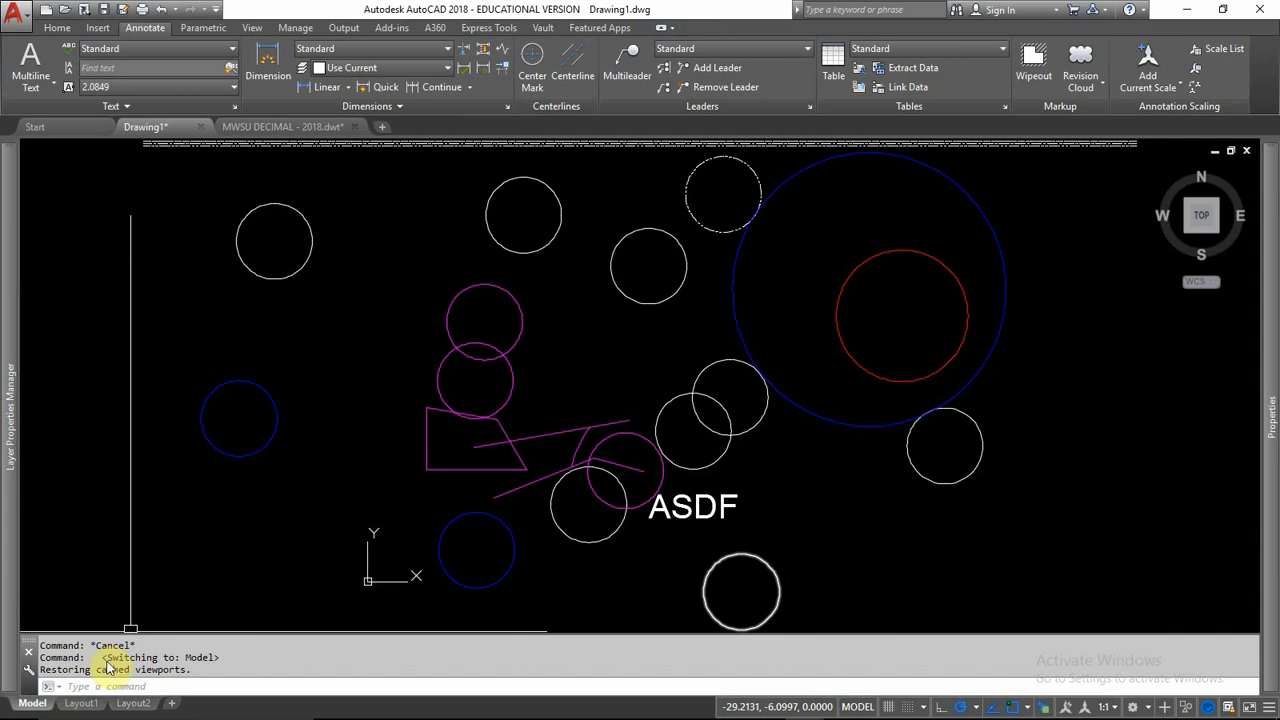
click(86, 707)
mouse_move(133, 708)
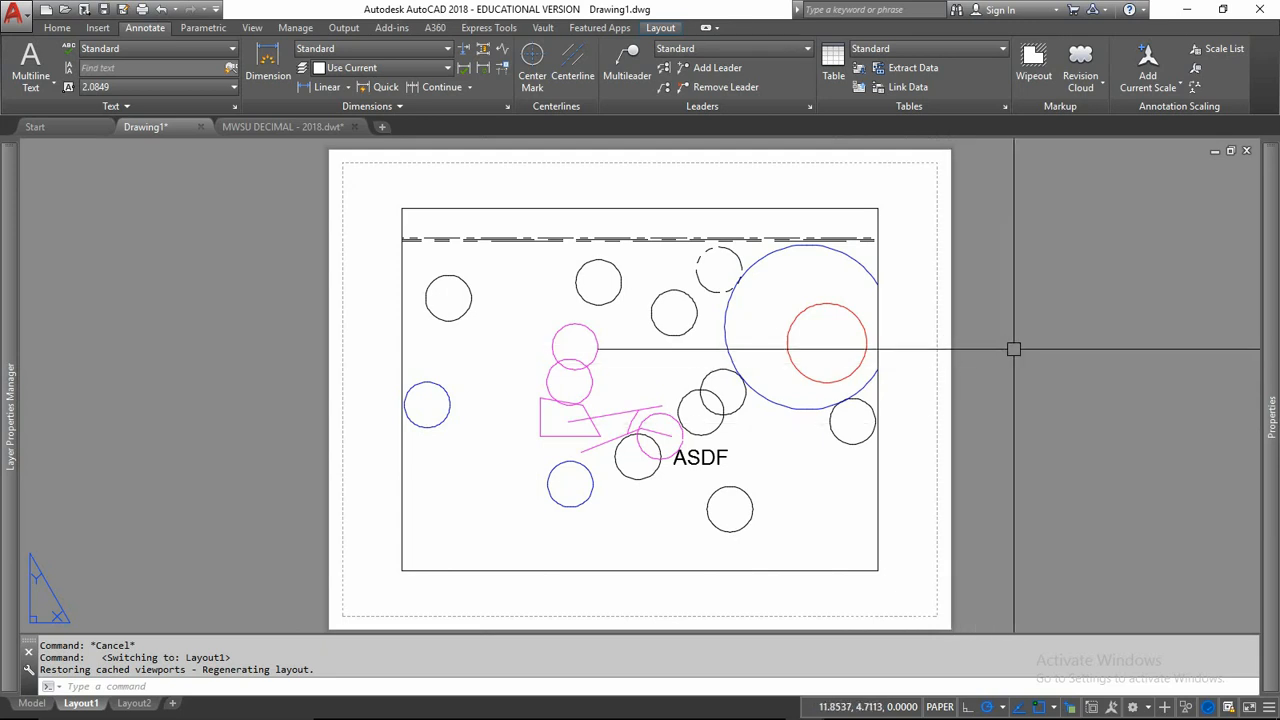
click(1000, 309)
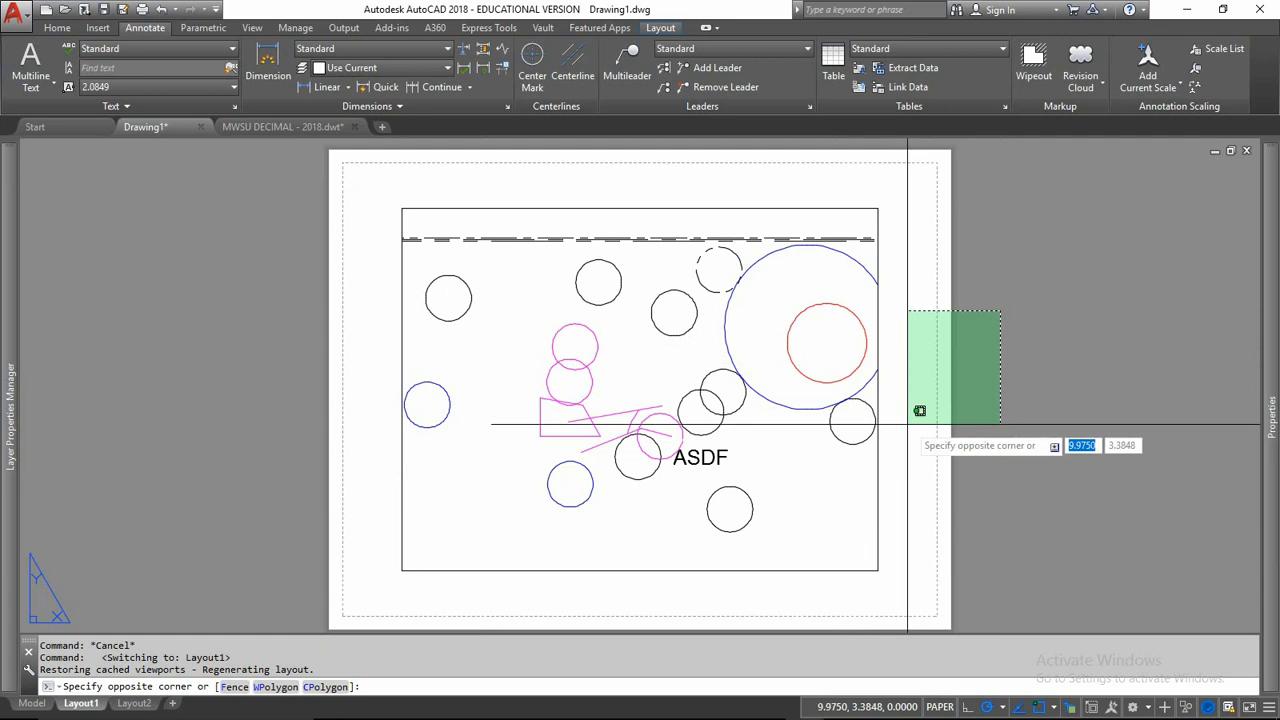
click(992, 321)
click(907, 408)
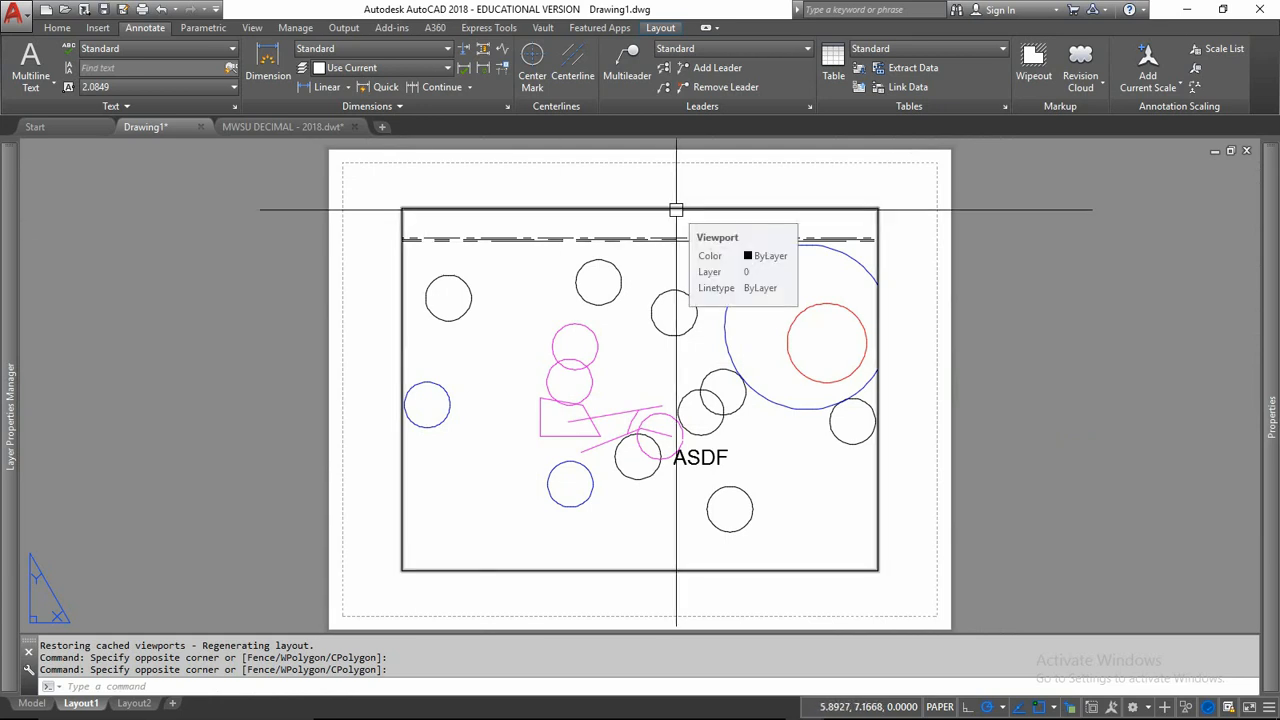
key(Escape)
key(Escape)
key(Escape)
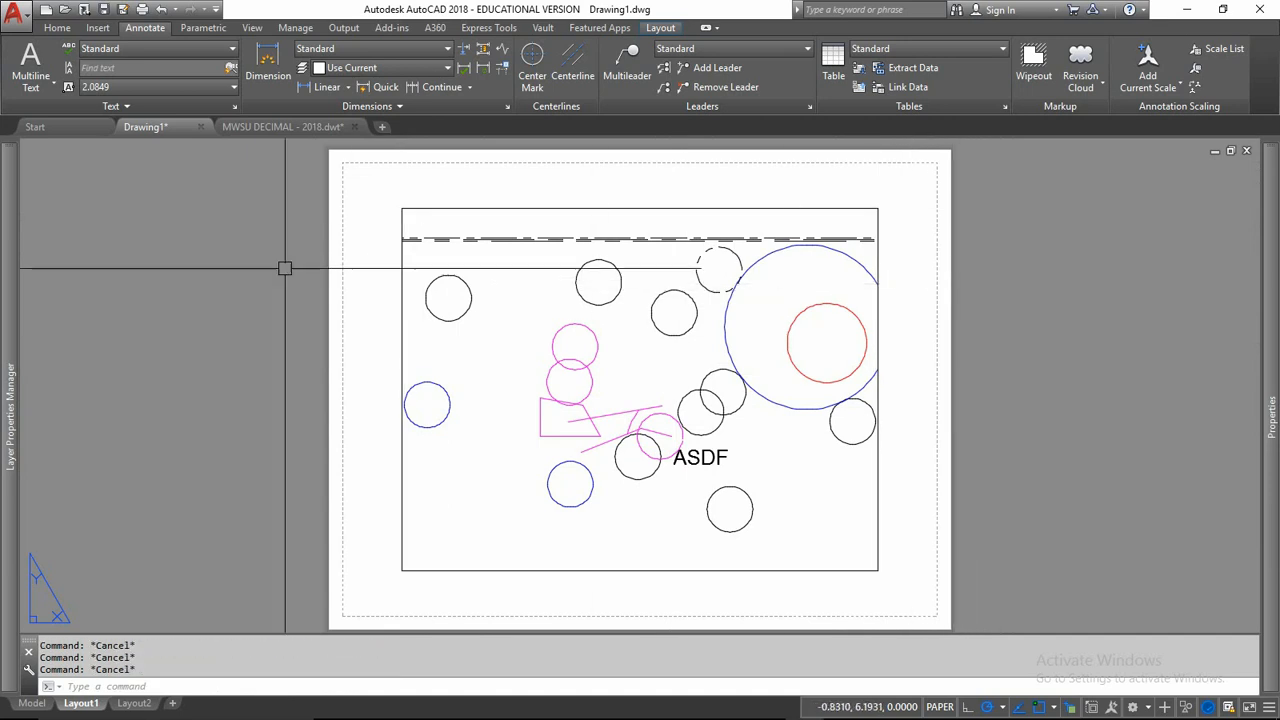
- Delete the existing Layout1 and Layout2 from the drawing
click(57, 28)
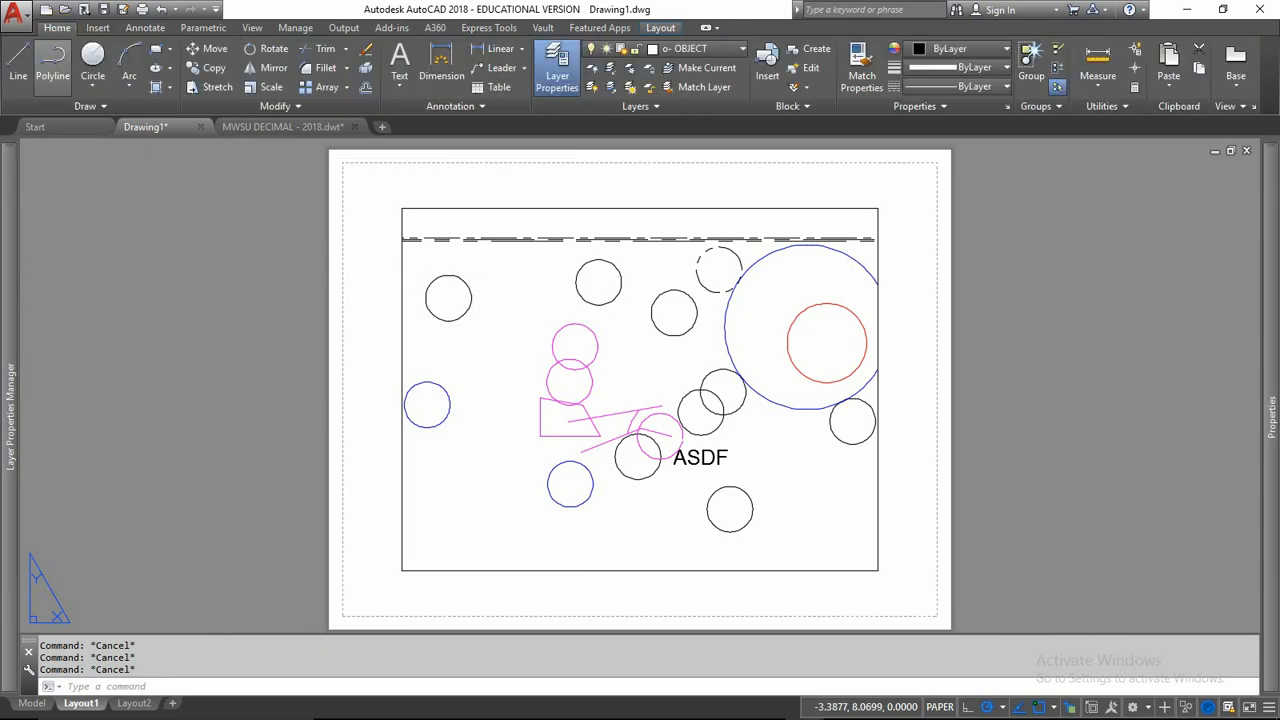
right_click(83, 704)
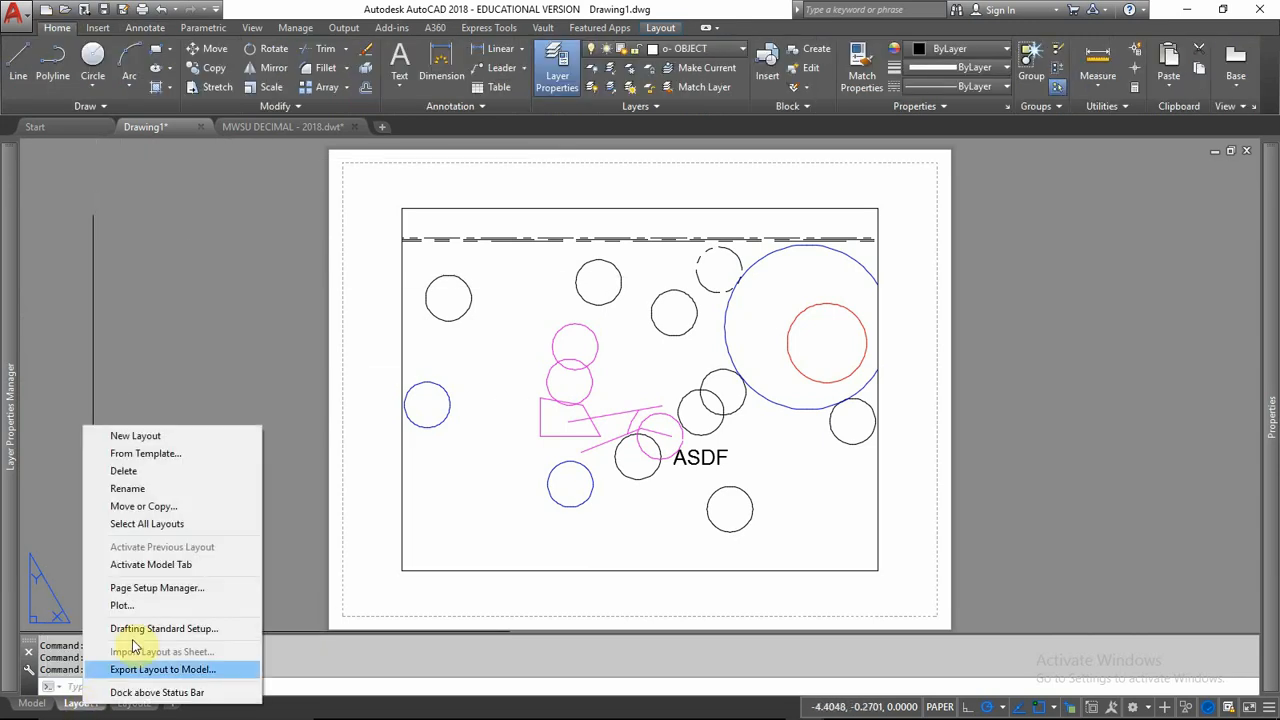
click(141, 474)
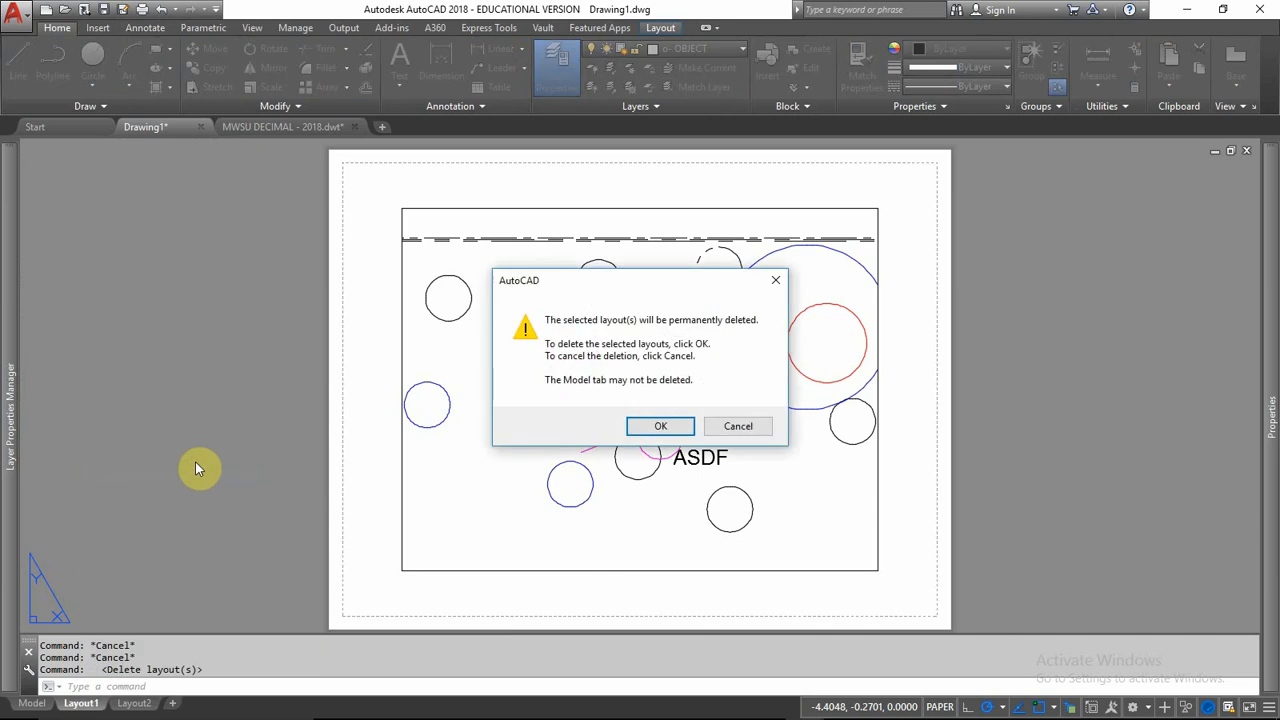
click(658, 429)
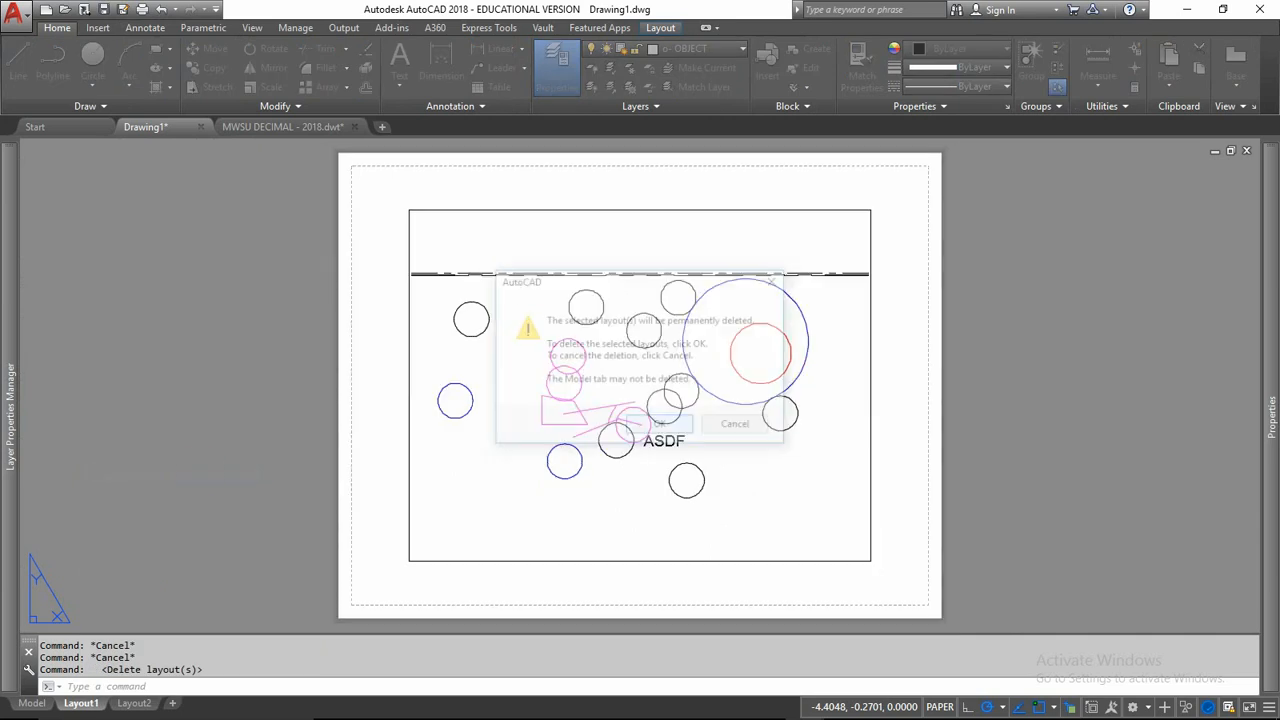
right_click(82, 704)
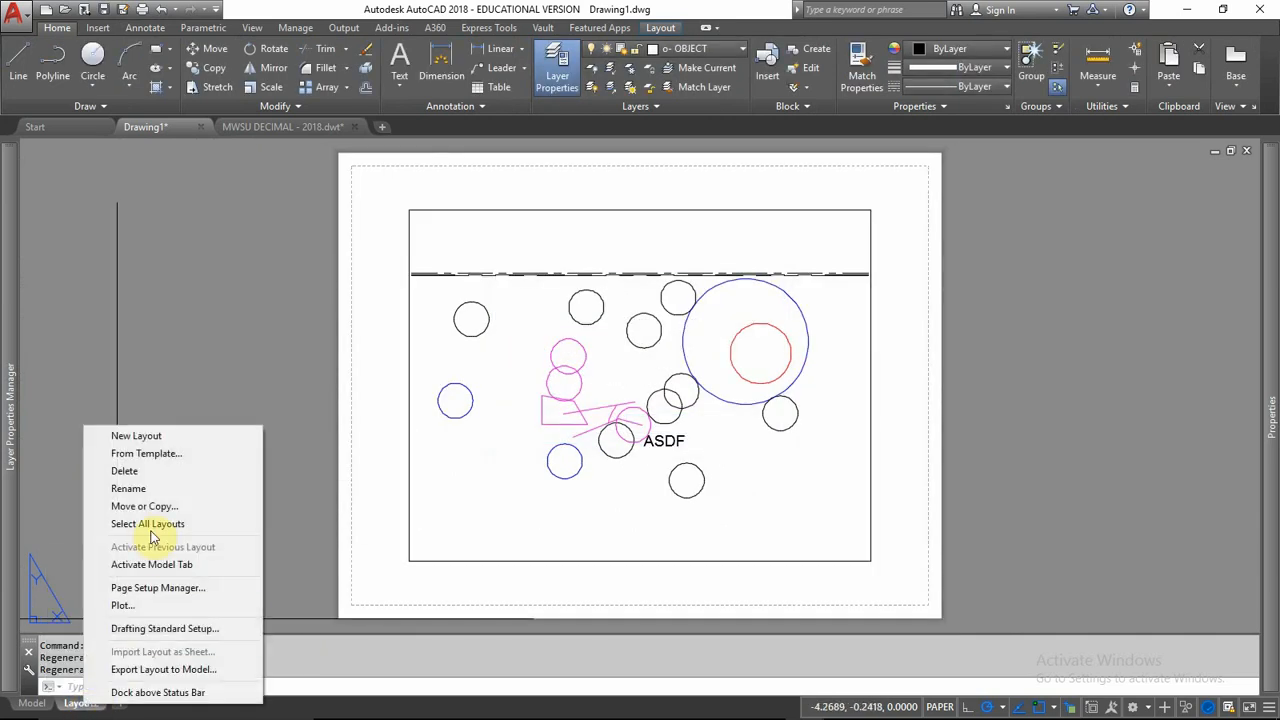
click(152, 474)
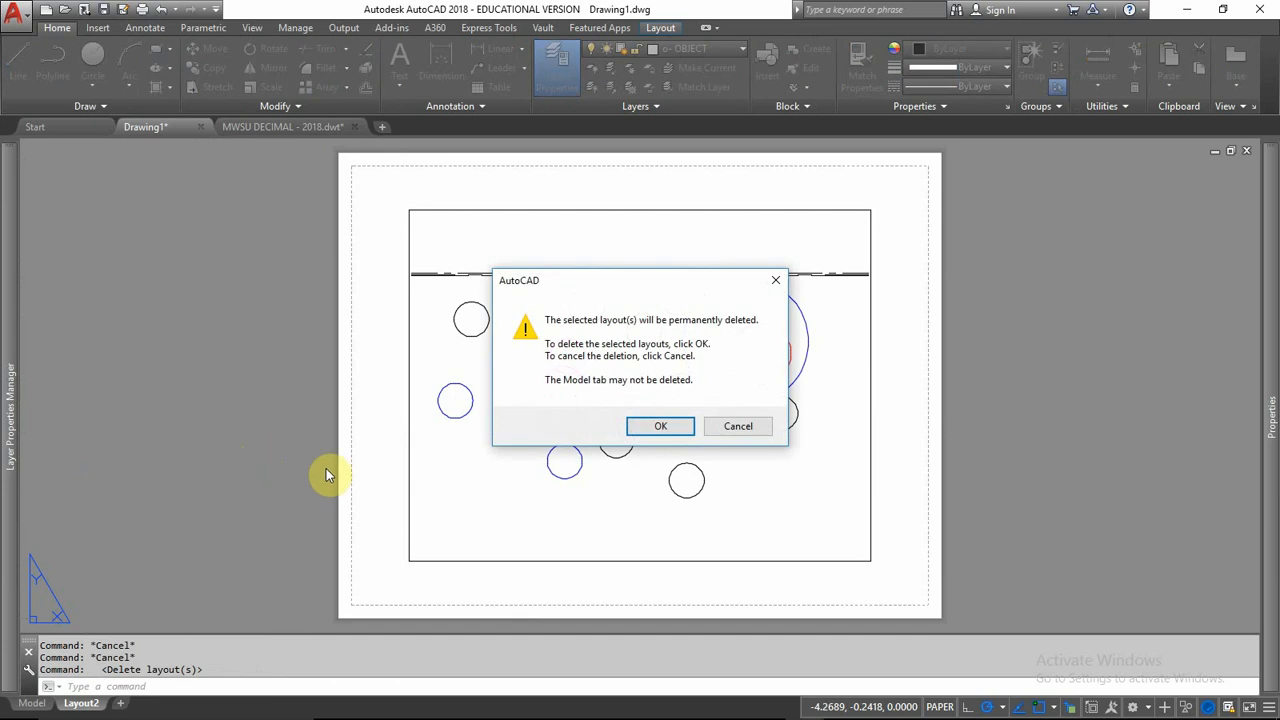
click(650, 427)
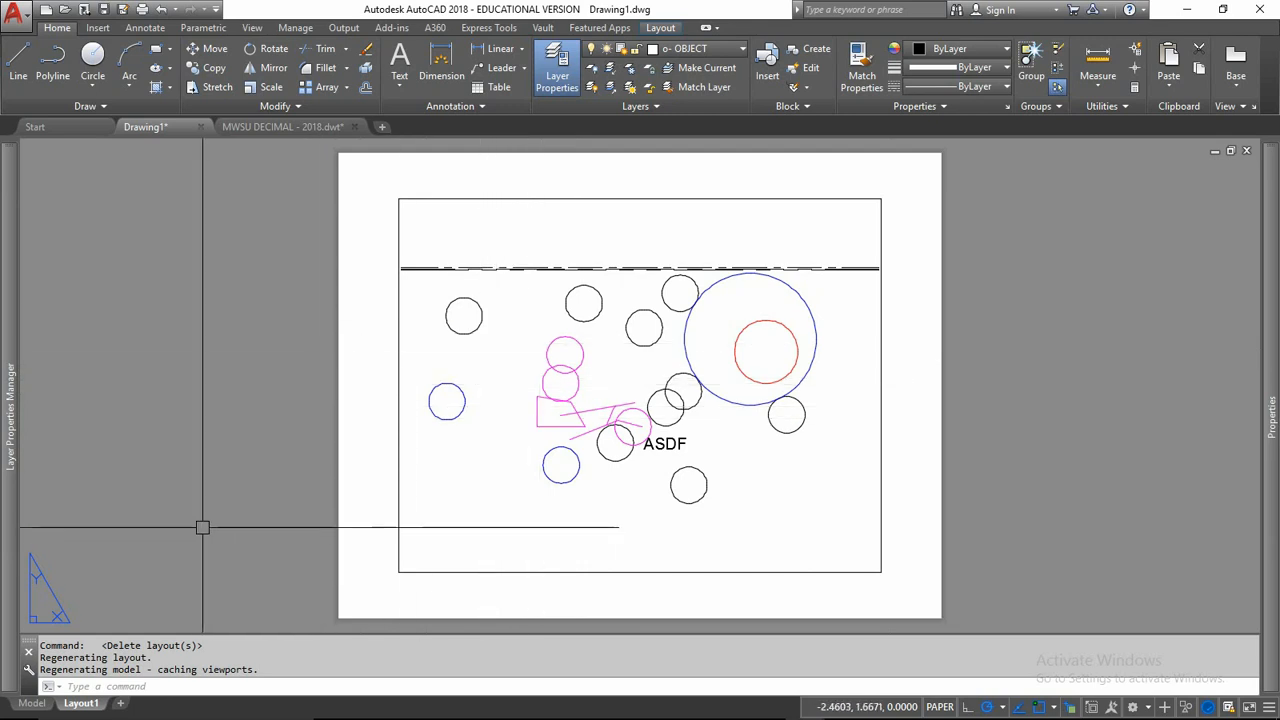
- Look over the layout creation and page setup tools and check the Page Setup Manager for Layout1, closing it without changes
click(667, 30)
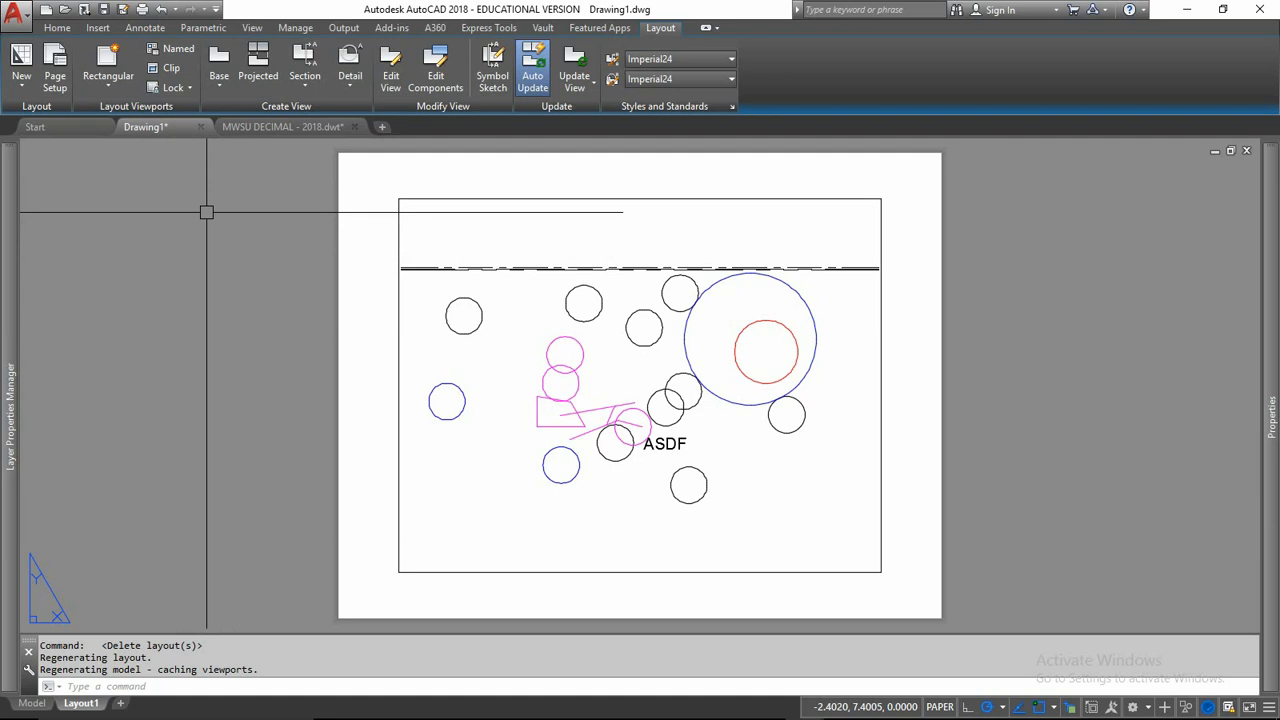
click(24, 84)
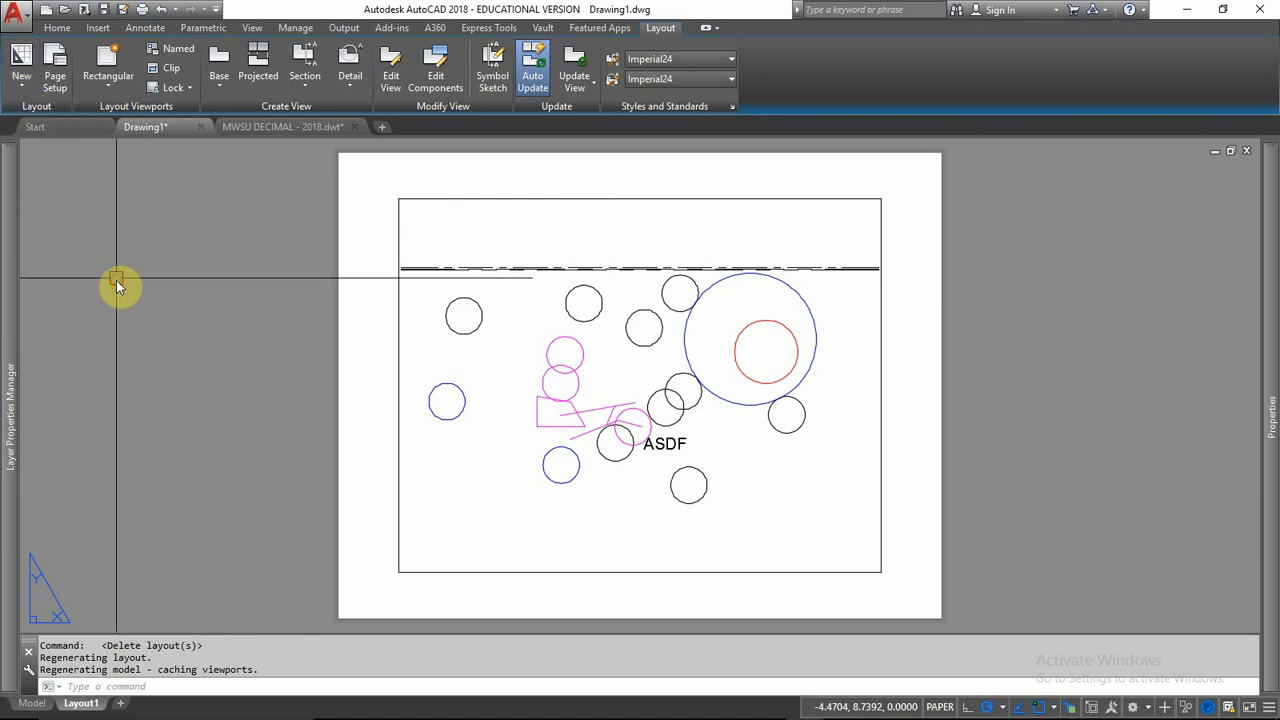
click(54, 62)
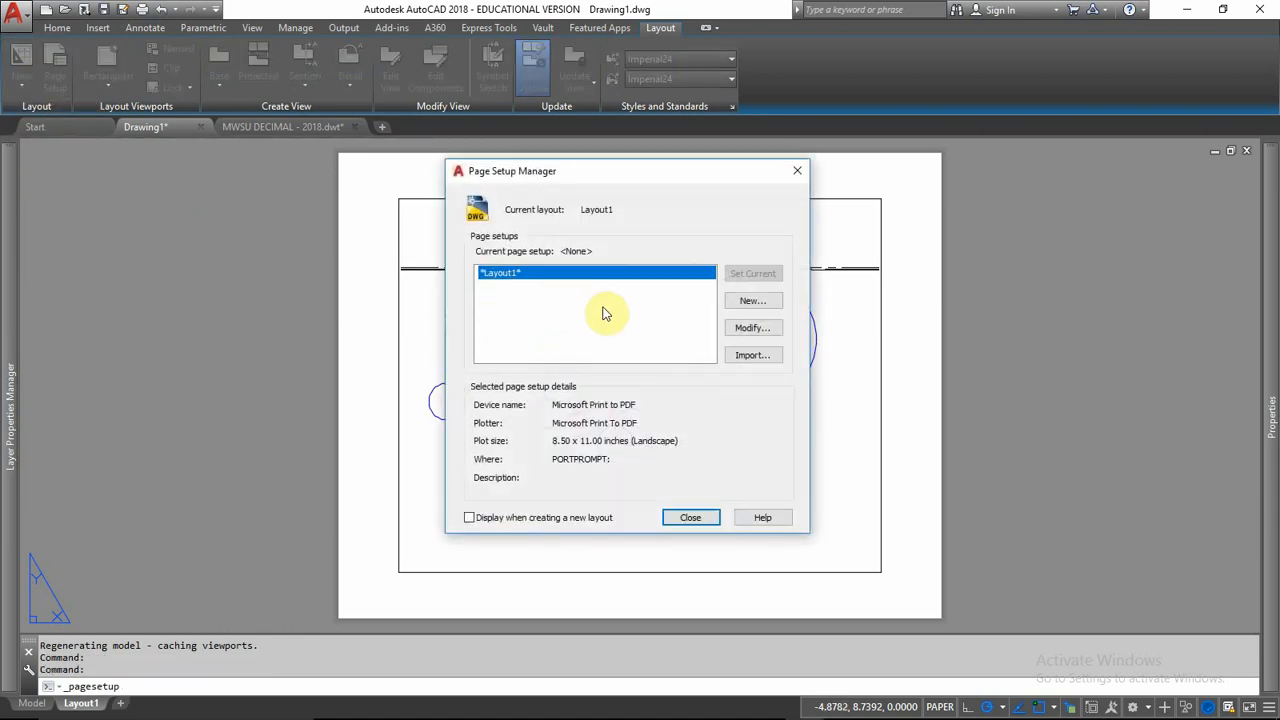
drag(611, 175, 577, 117)
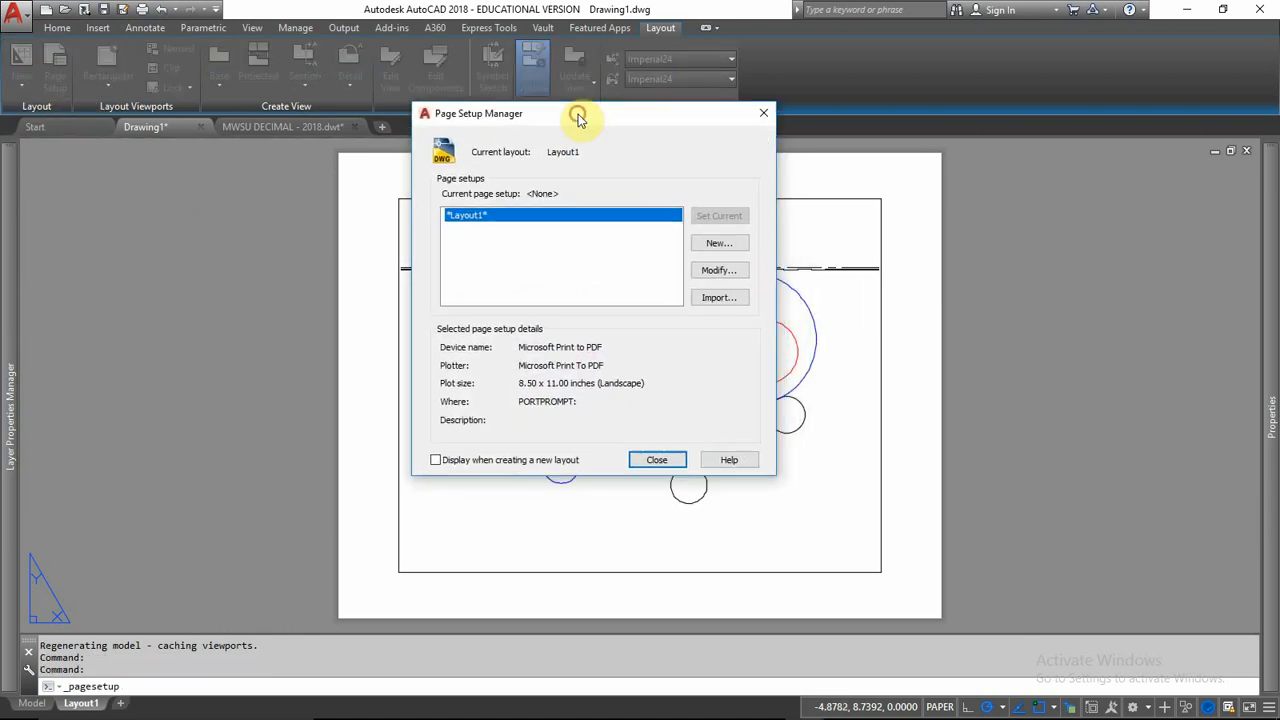
click(656, 460)
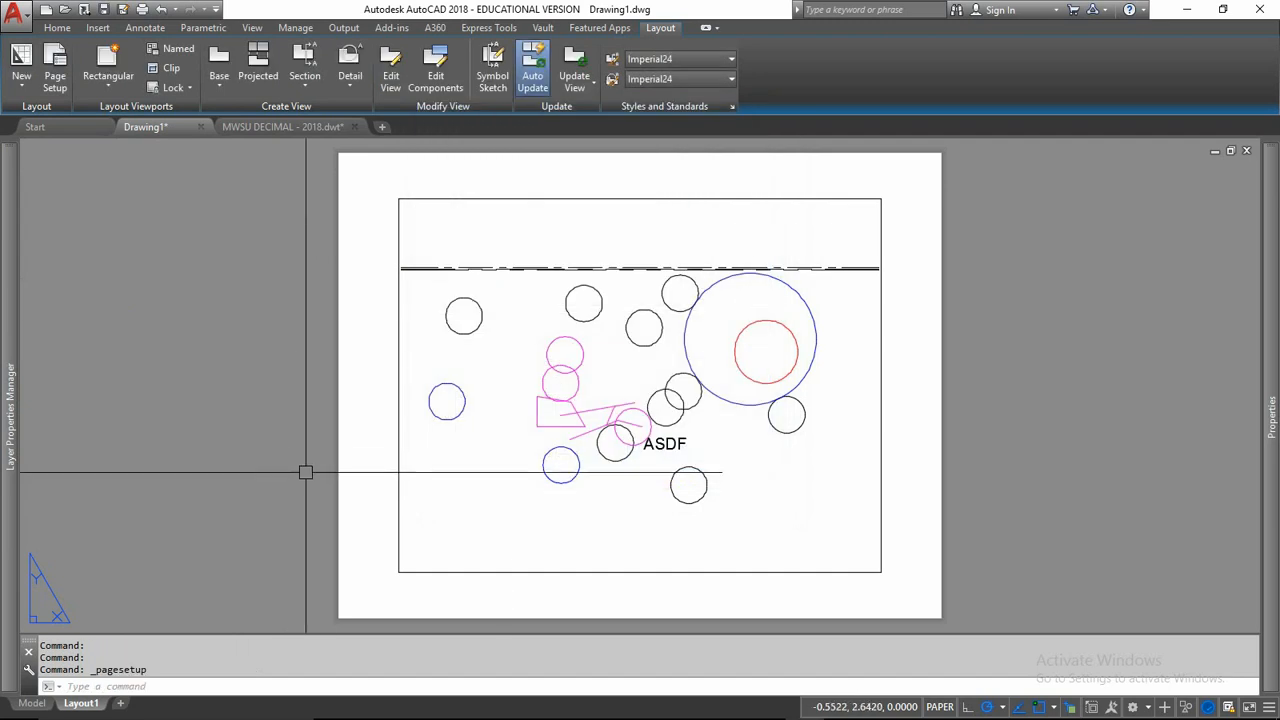
- Open Layout1's page setup for modification and review its available plot area choices
right_click(81, 705)
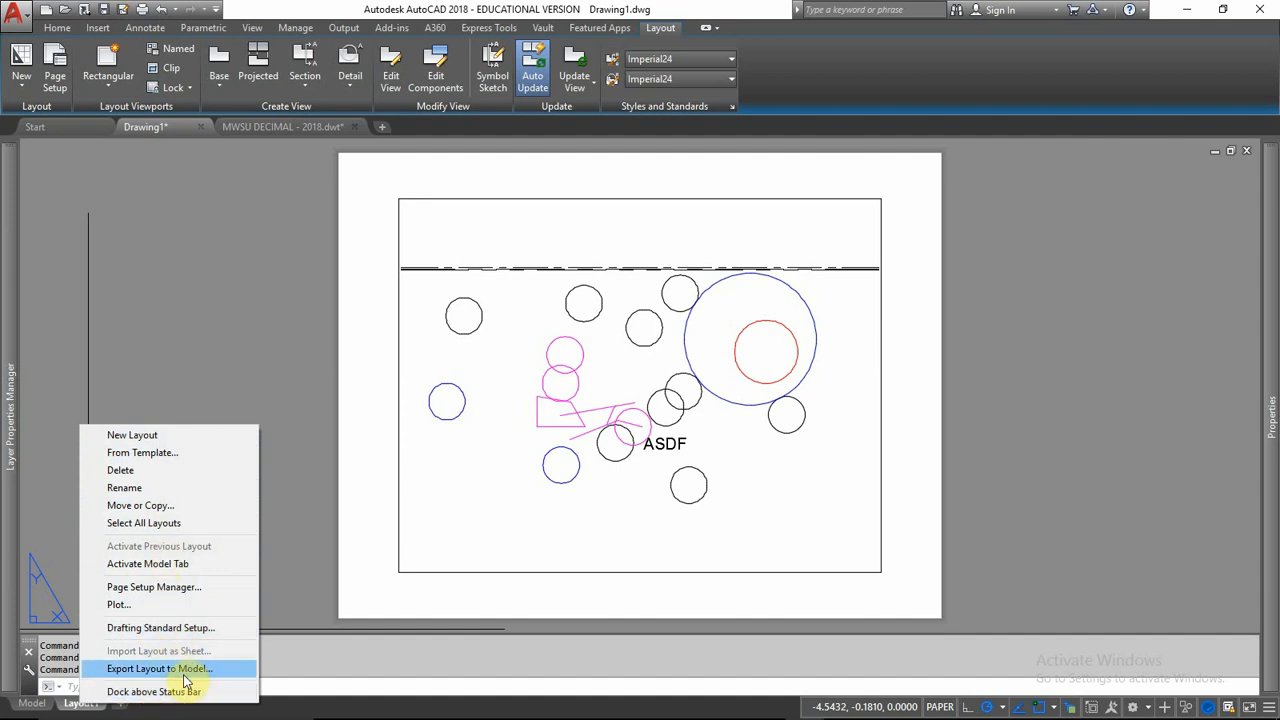
click(153, 590)
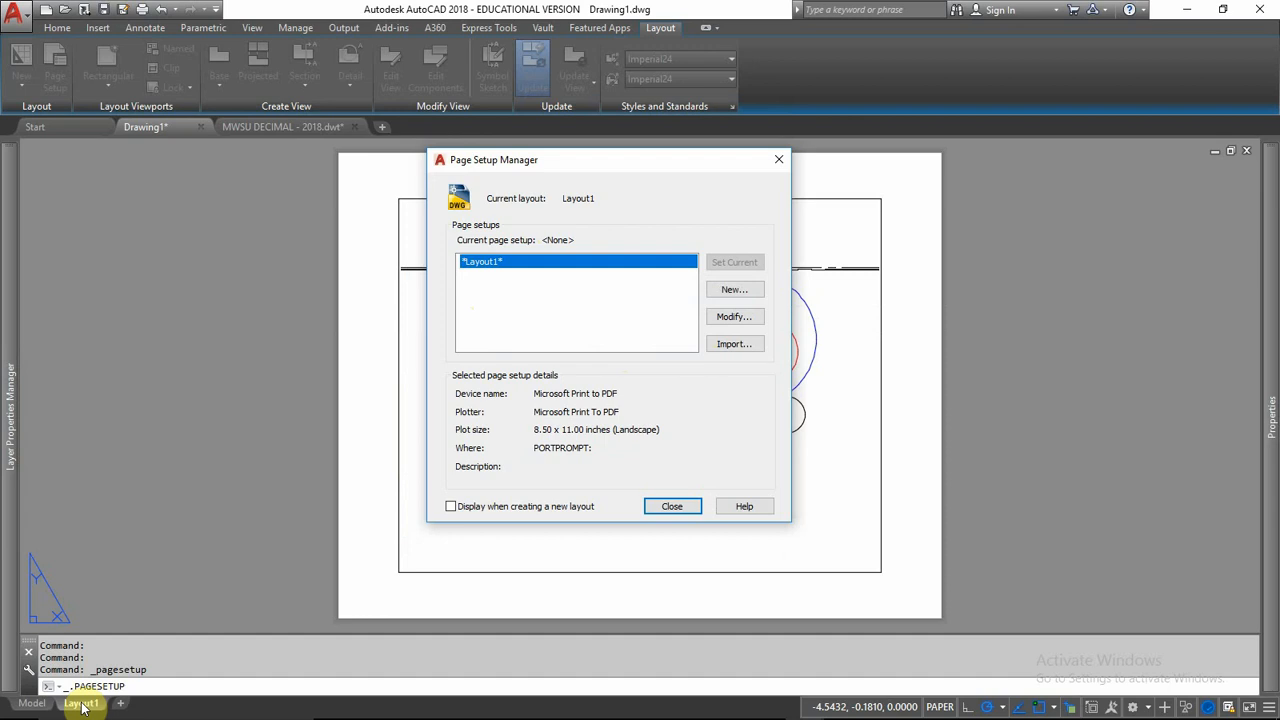
click(737, 317)
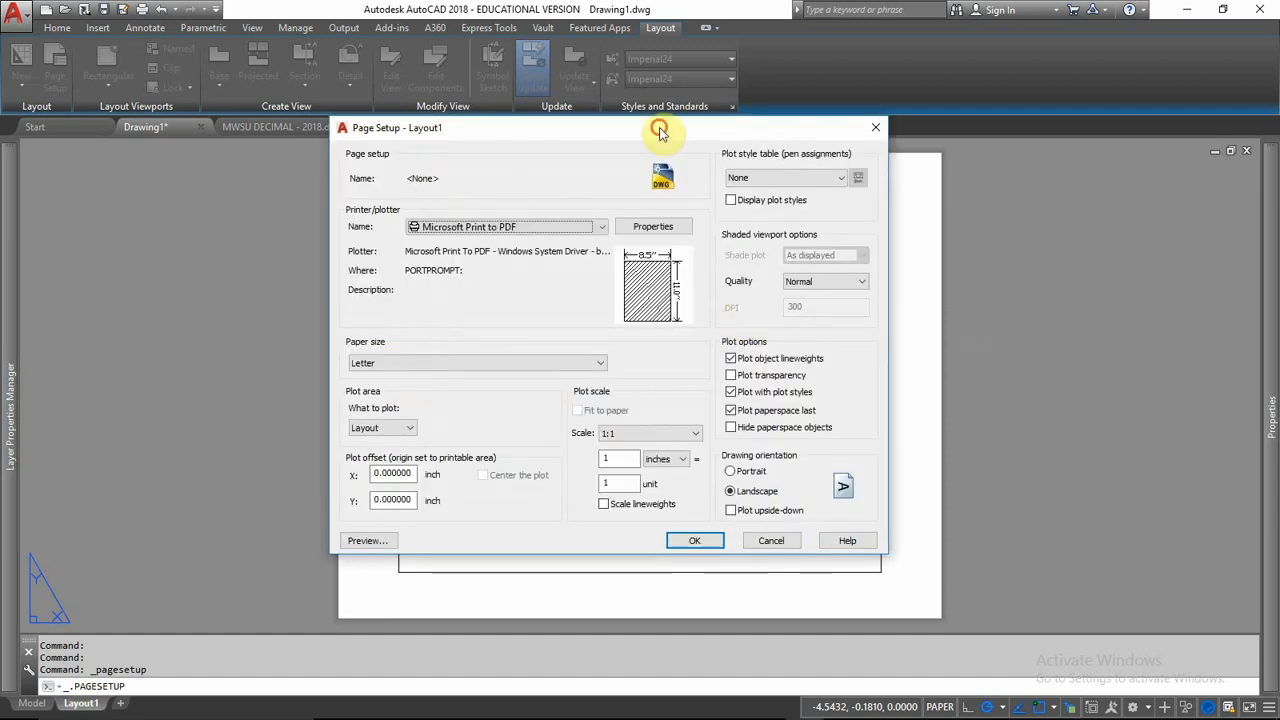
drag(657, 130, 580, 78)
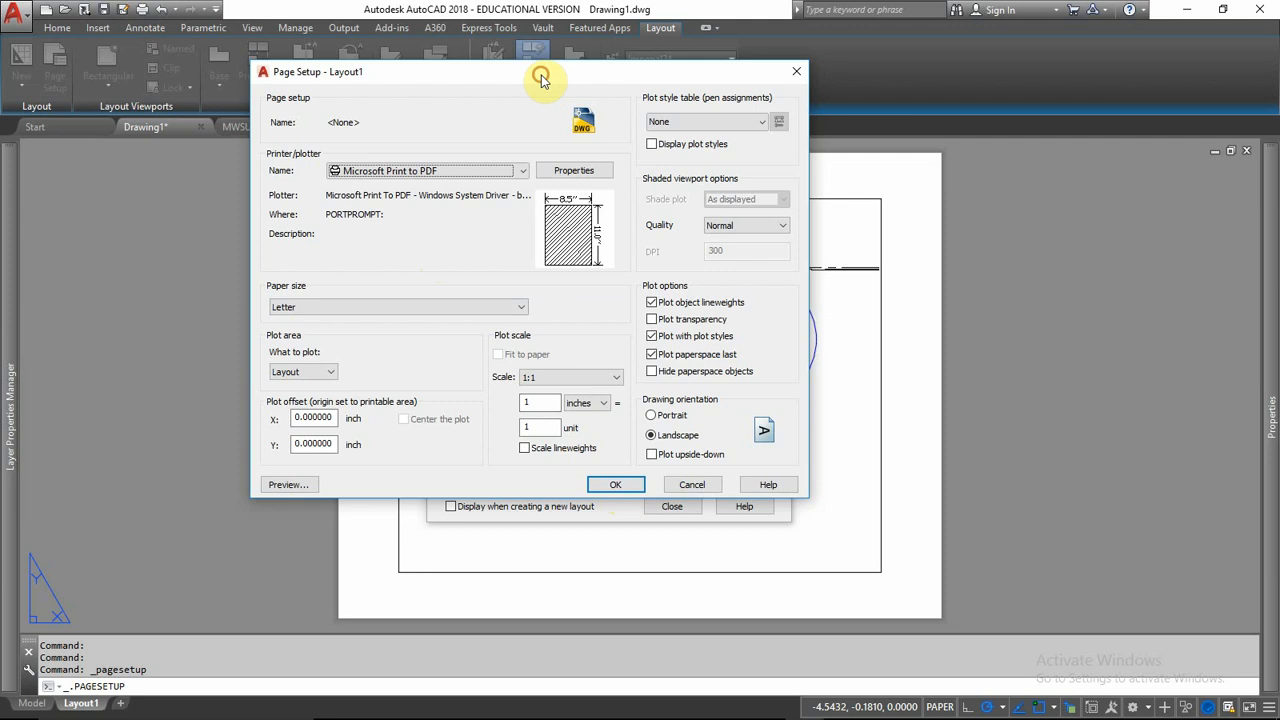
drag(537, 77, 544, 90)
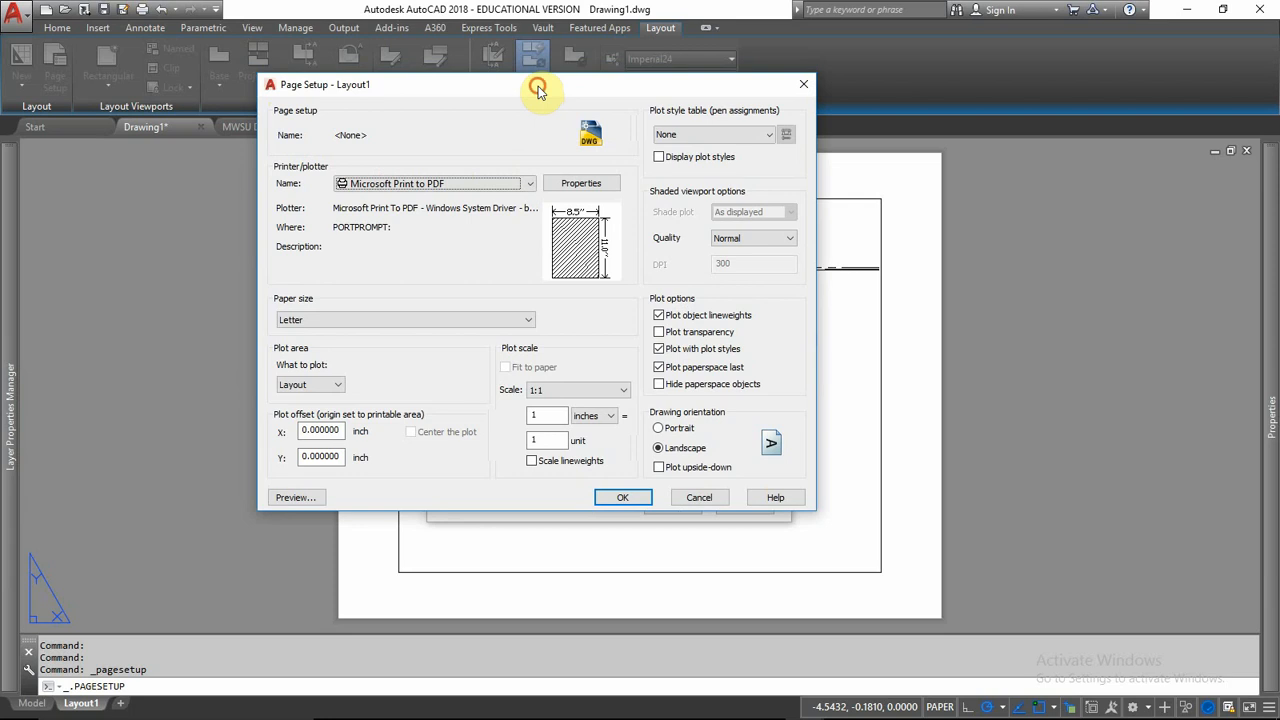
drag(538, 90, 537, 83)
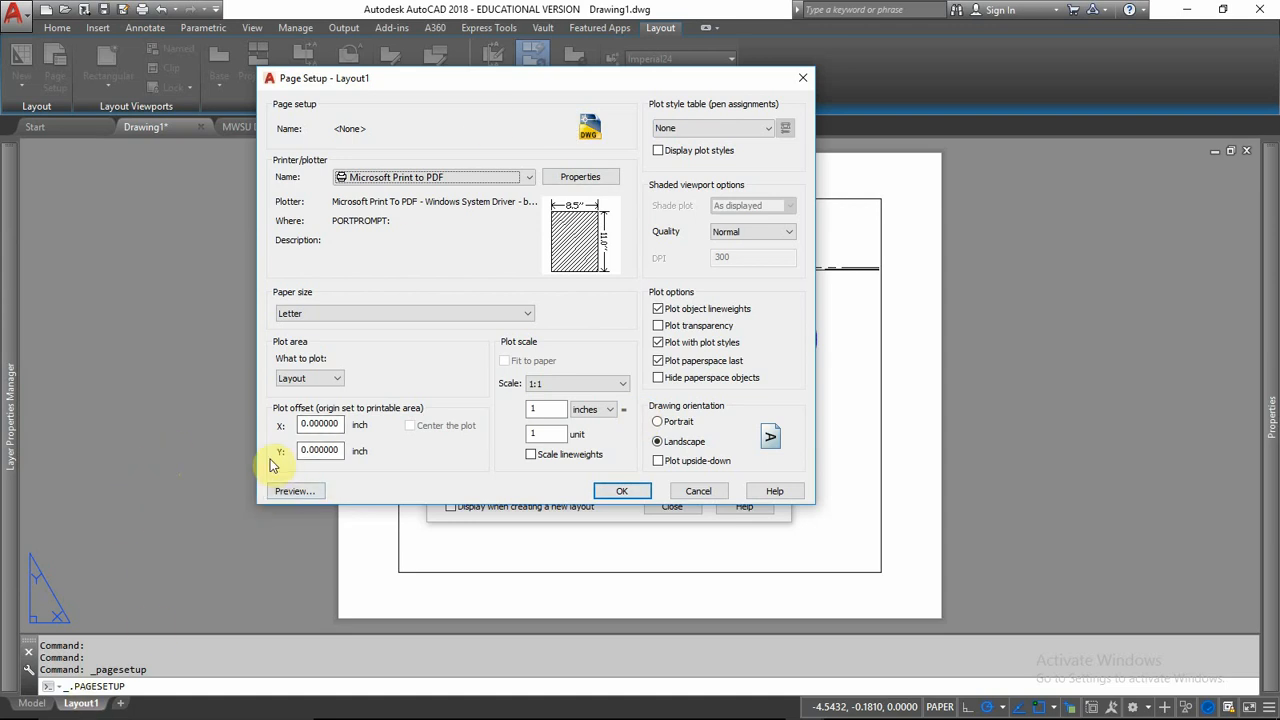
drag(540, 86, 622, 129)
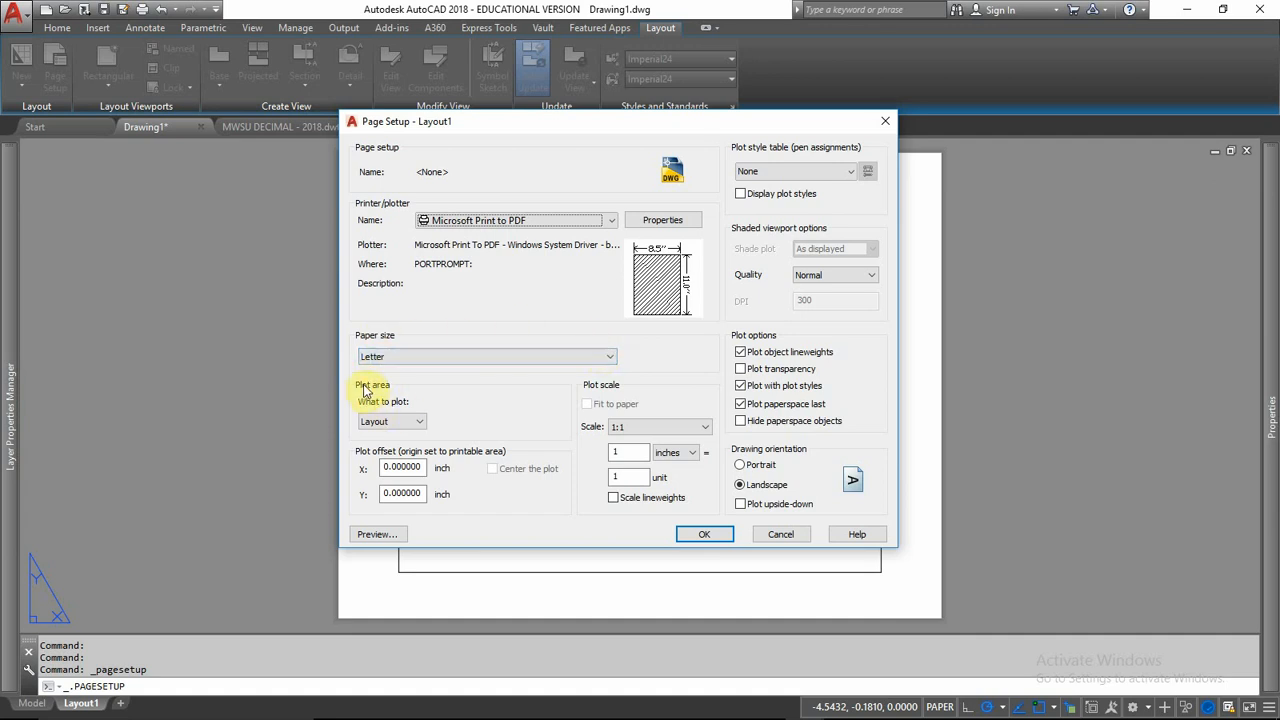
click(421, 422)
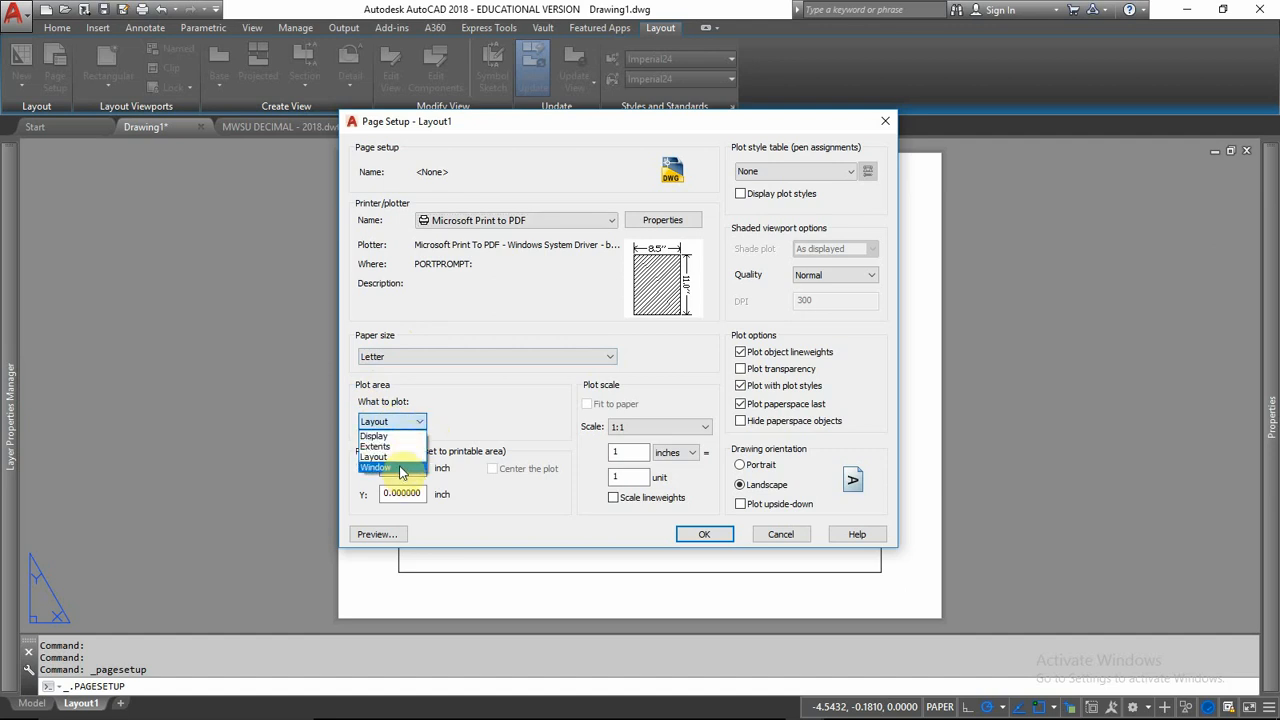
click(492, 401)
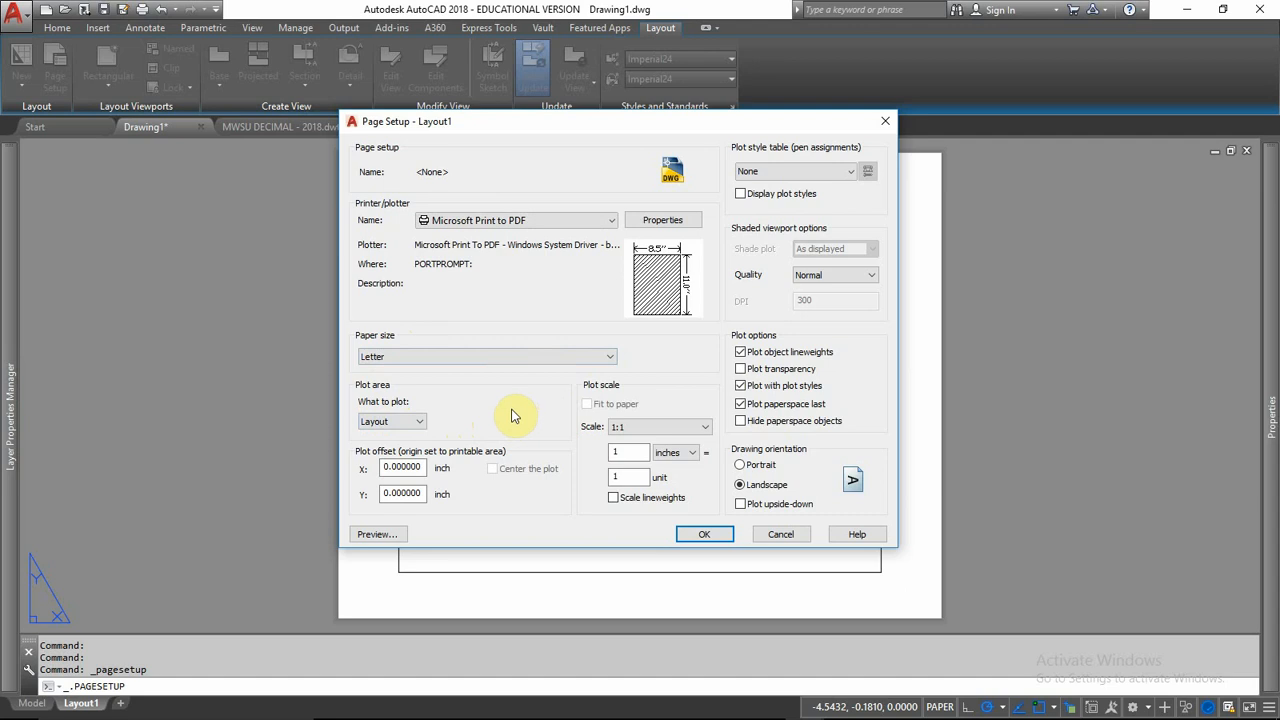
- Switch Layout1's printer to None and back to Microsoft Print to PDF, and check its plotter properties without changing them
click(541, 221)
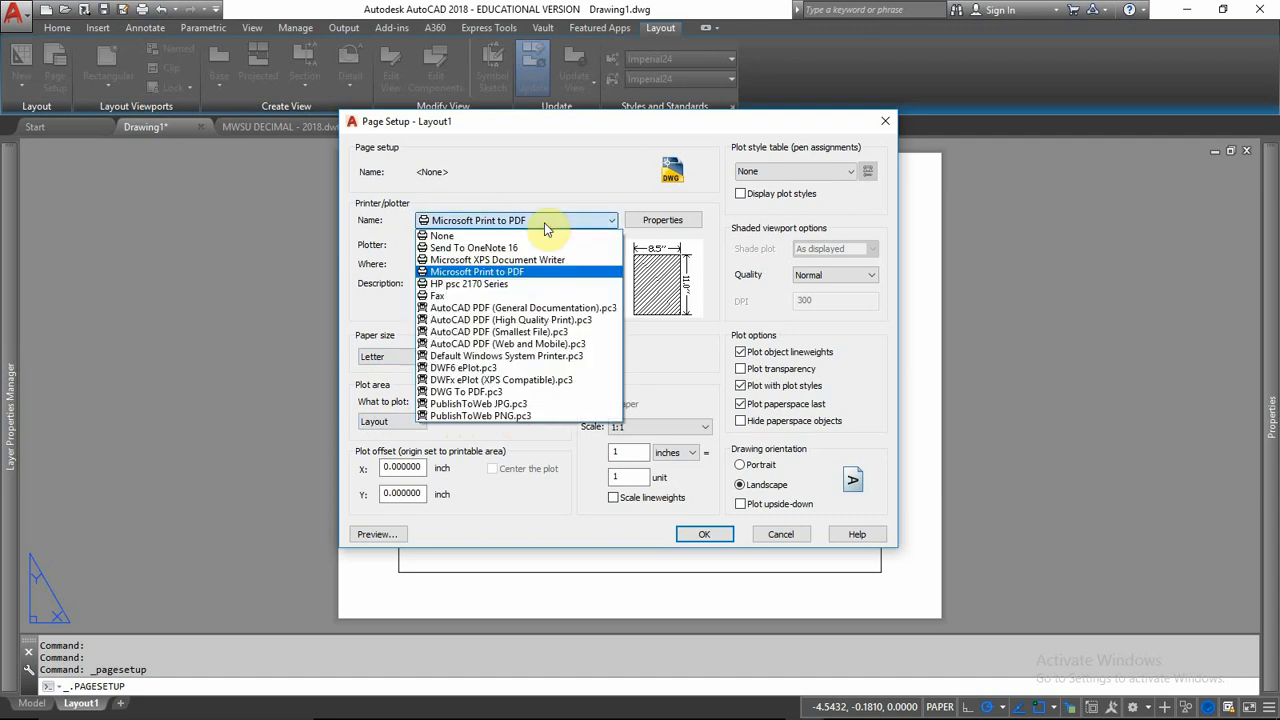
click(541, 236)
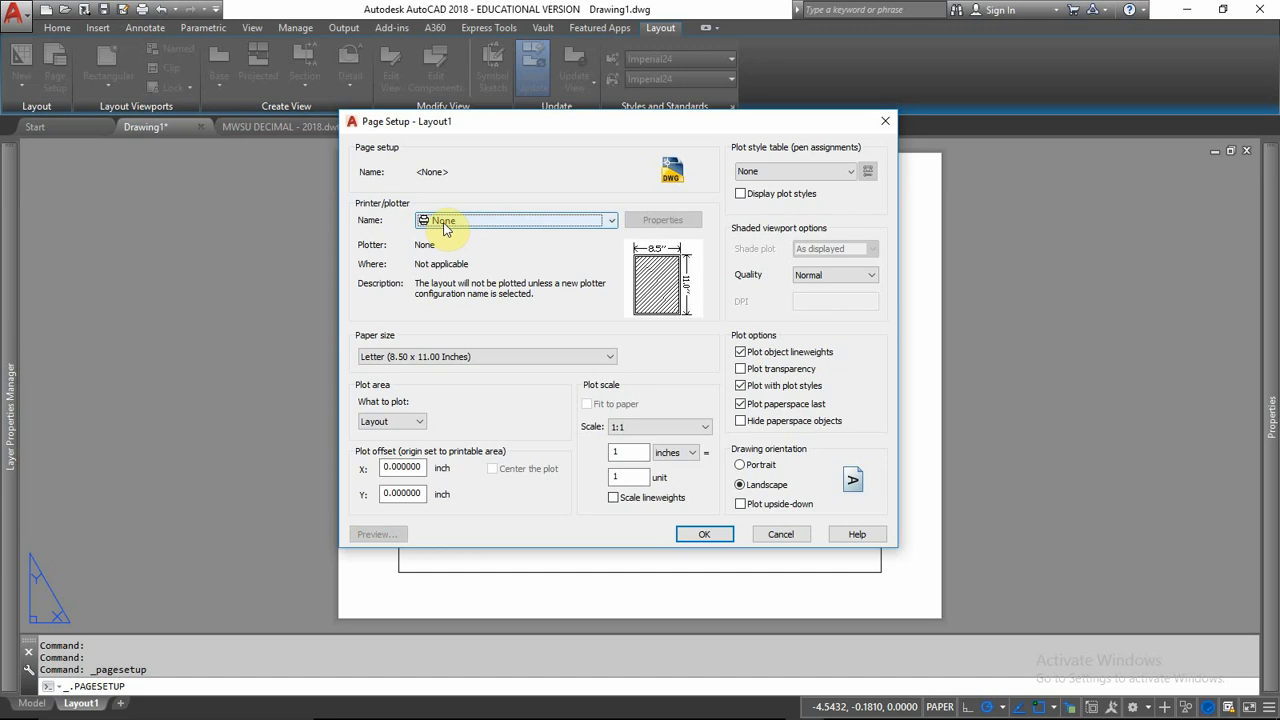
click(525, 220)
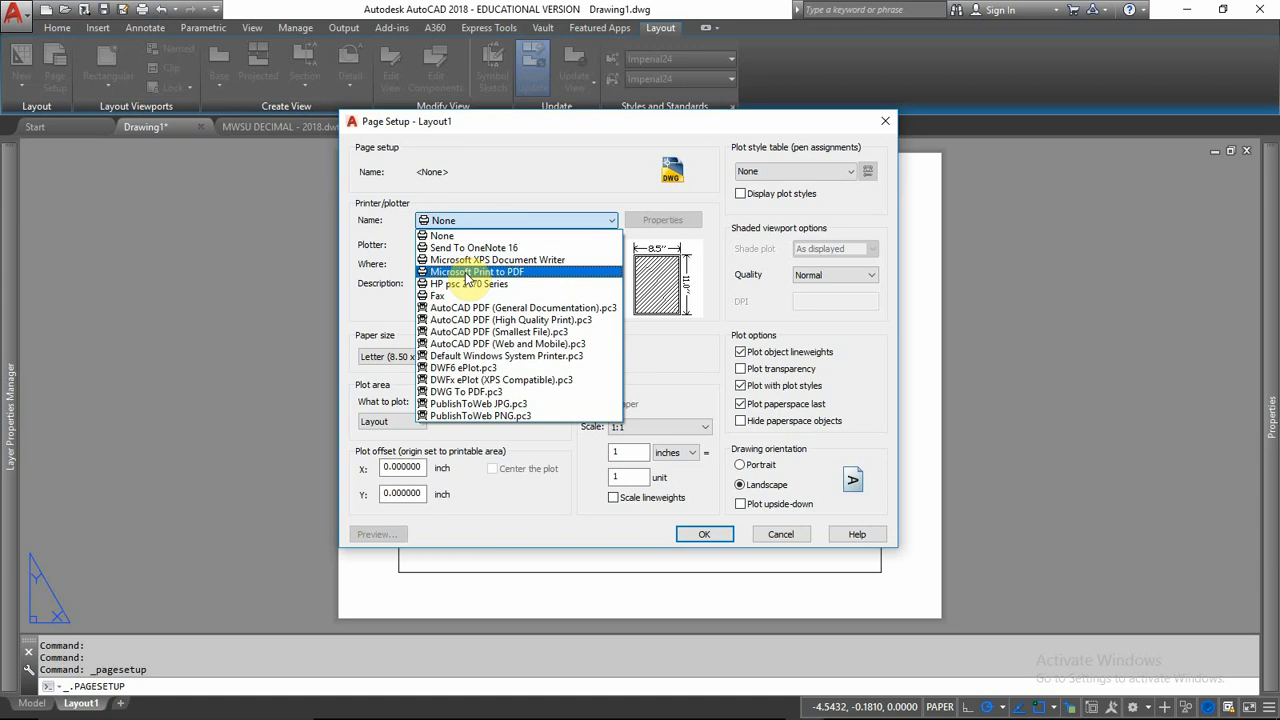
click(466, 272)
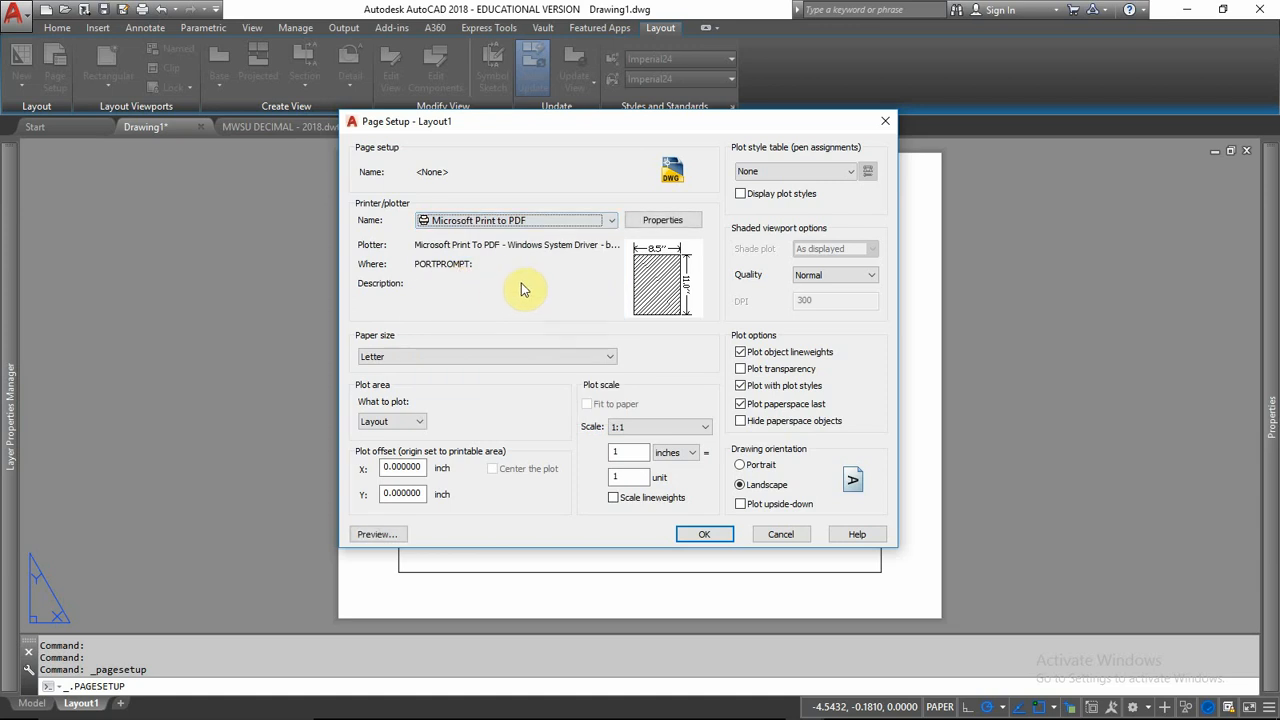
click(670, 228)
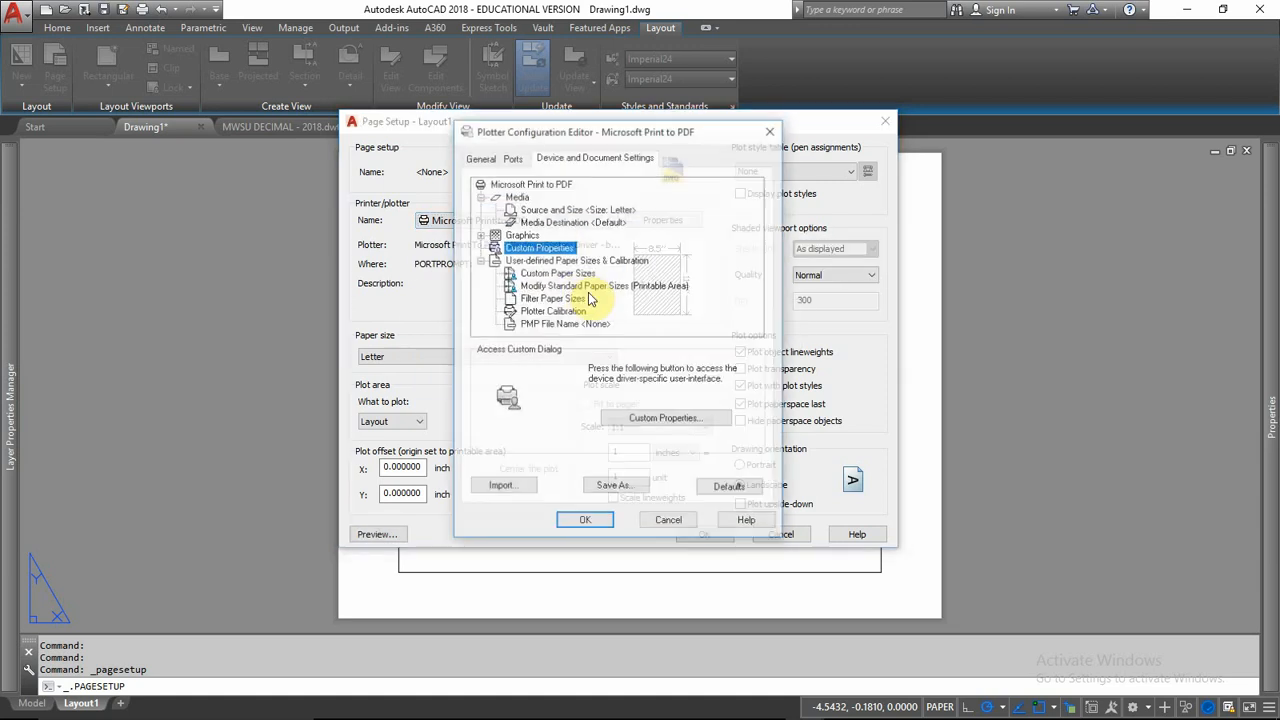
click(669, 522)
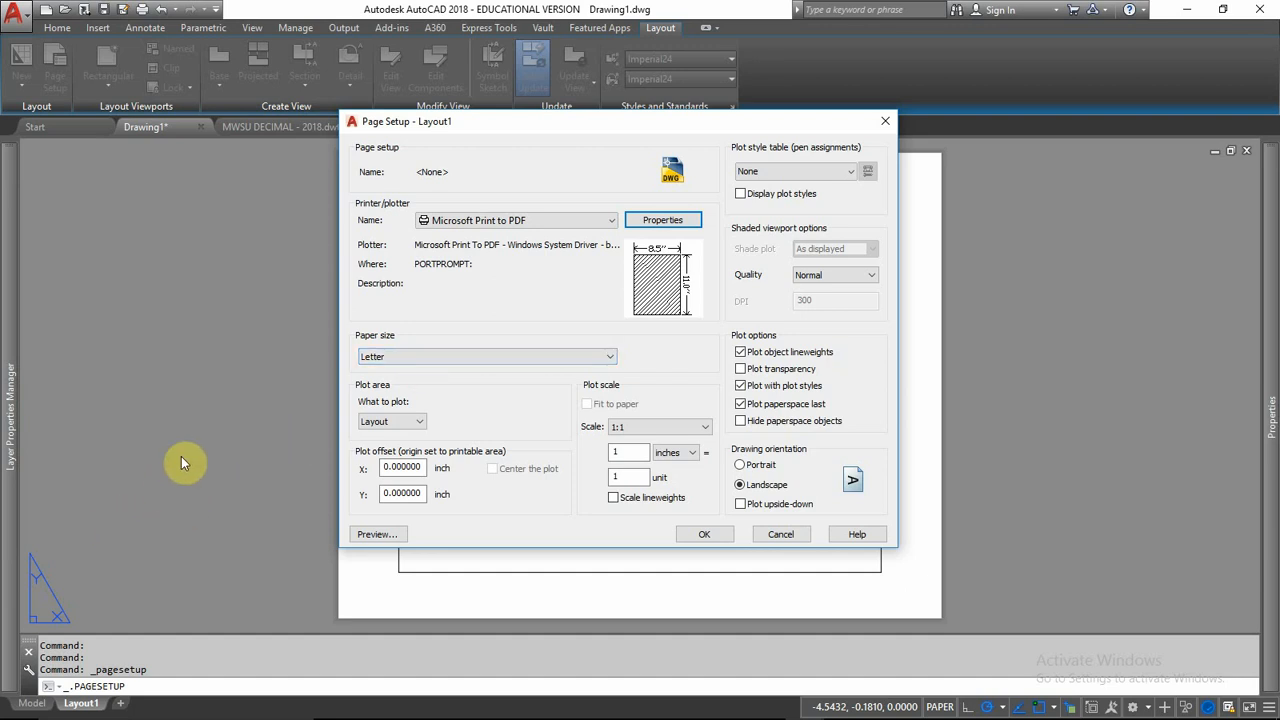
- Set Layout1's paper size to Letter, plot area to Layout and orientation to Landscape, and apply the page setup
click(445, 356)
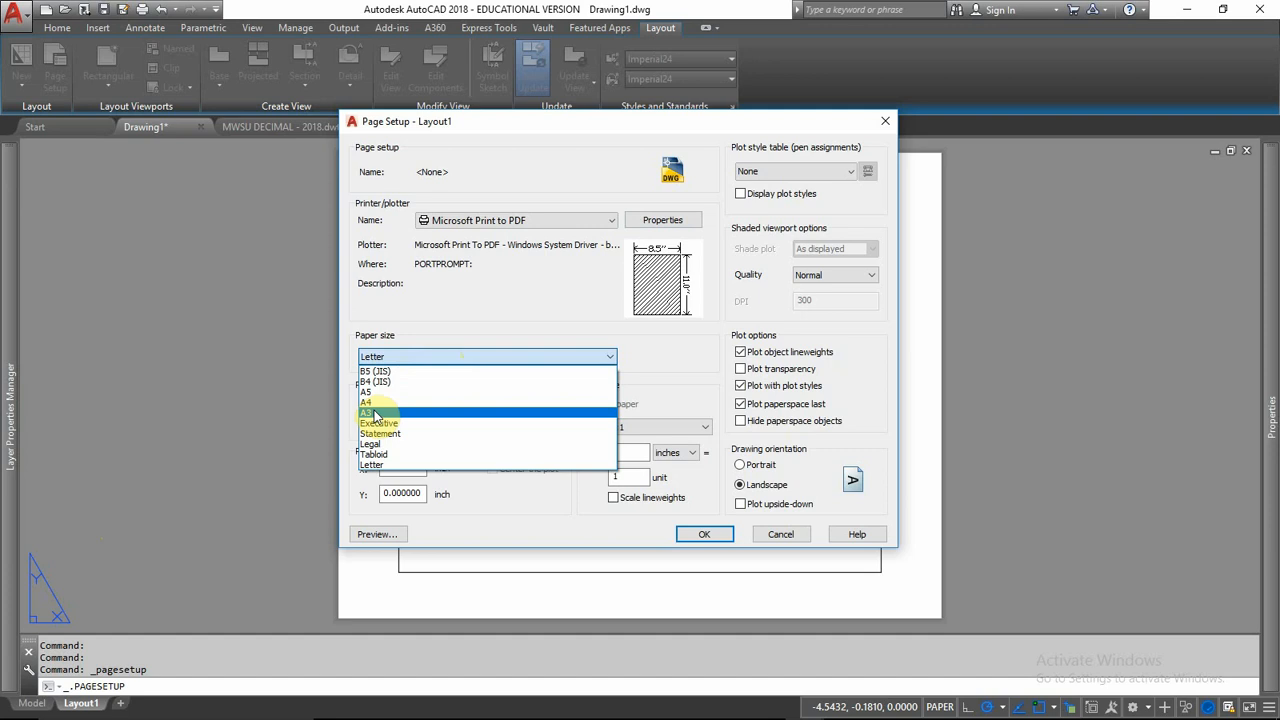
click(386, 468)
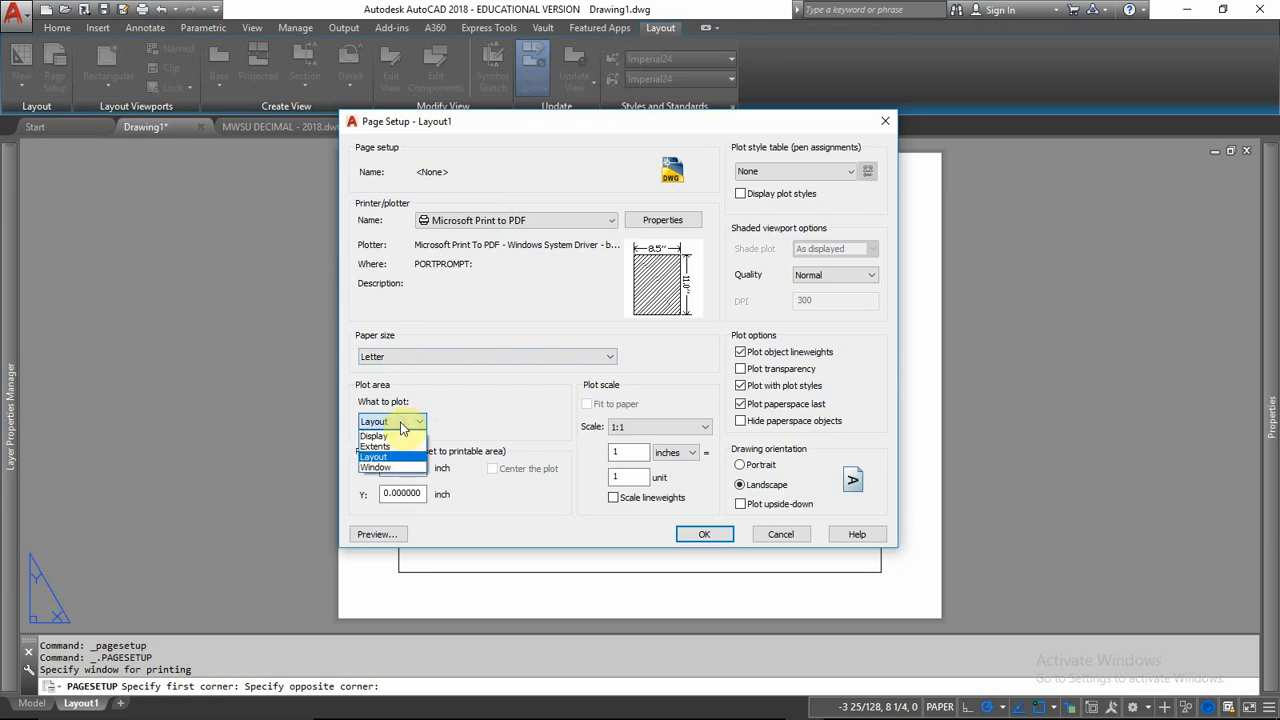
click(405, 424)
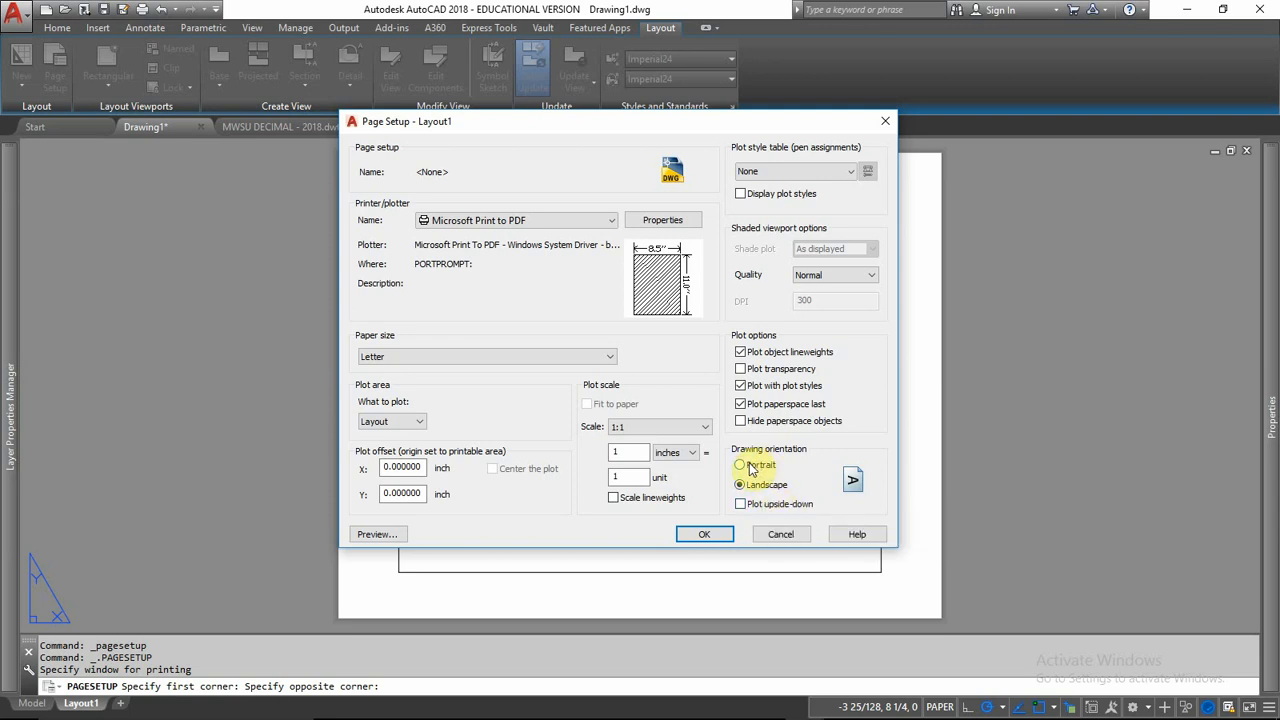
click(752, 467)
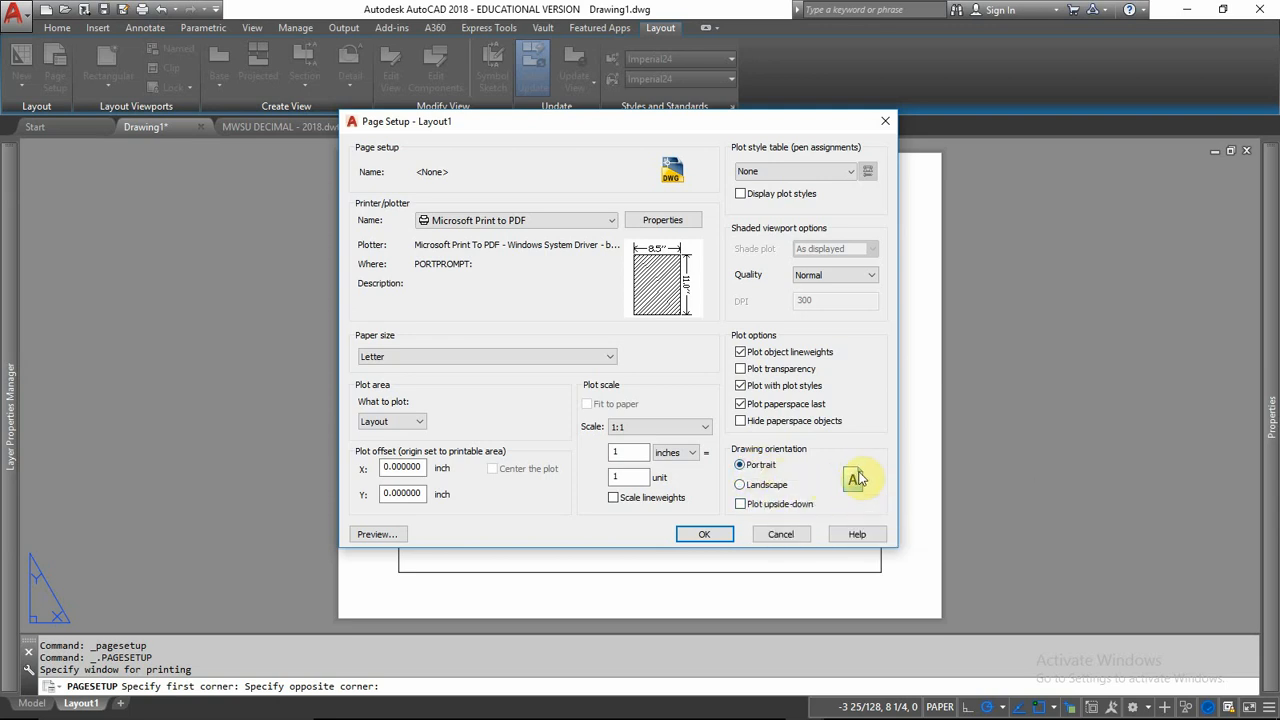
click(766, 487)
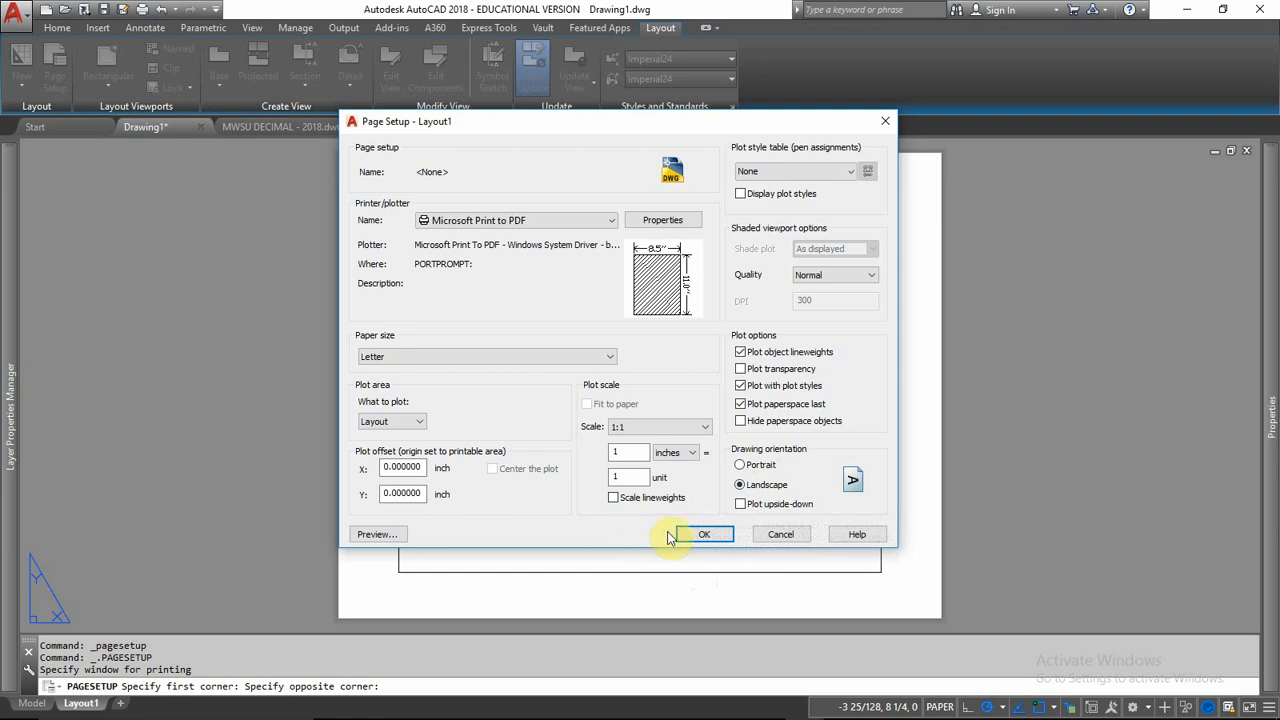
click(680, 537)
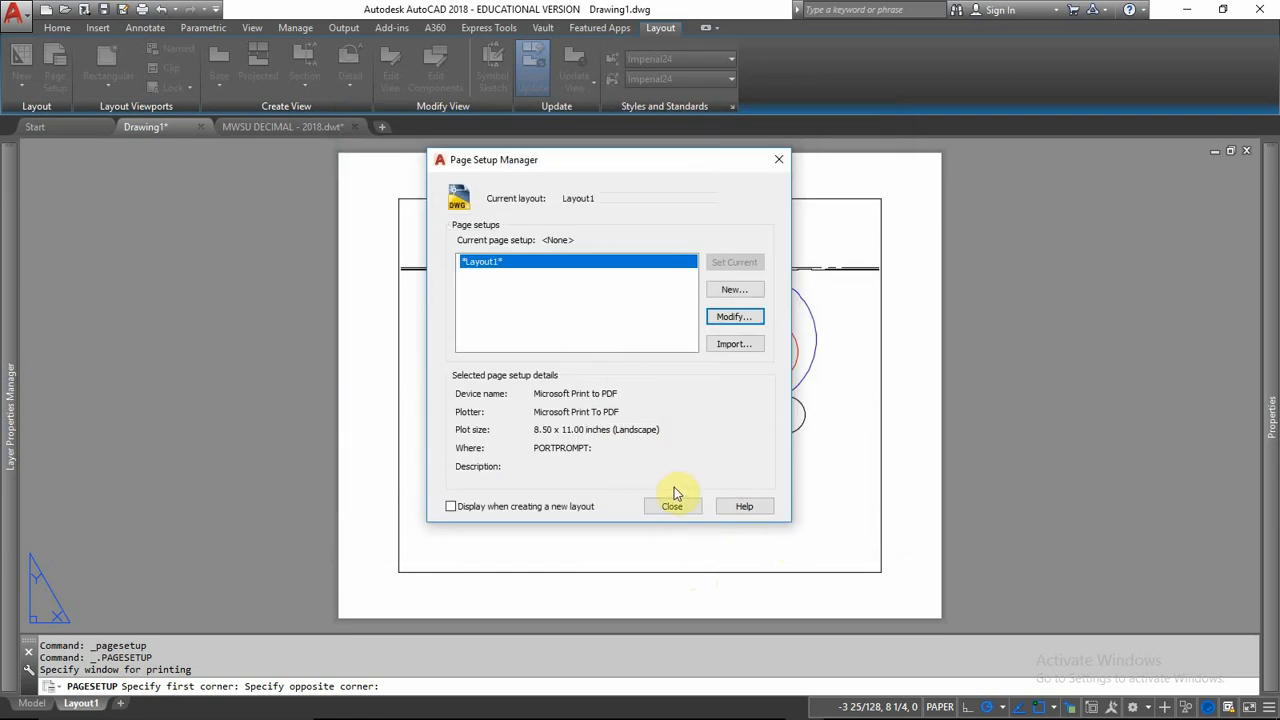
click(672, 506)
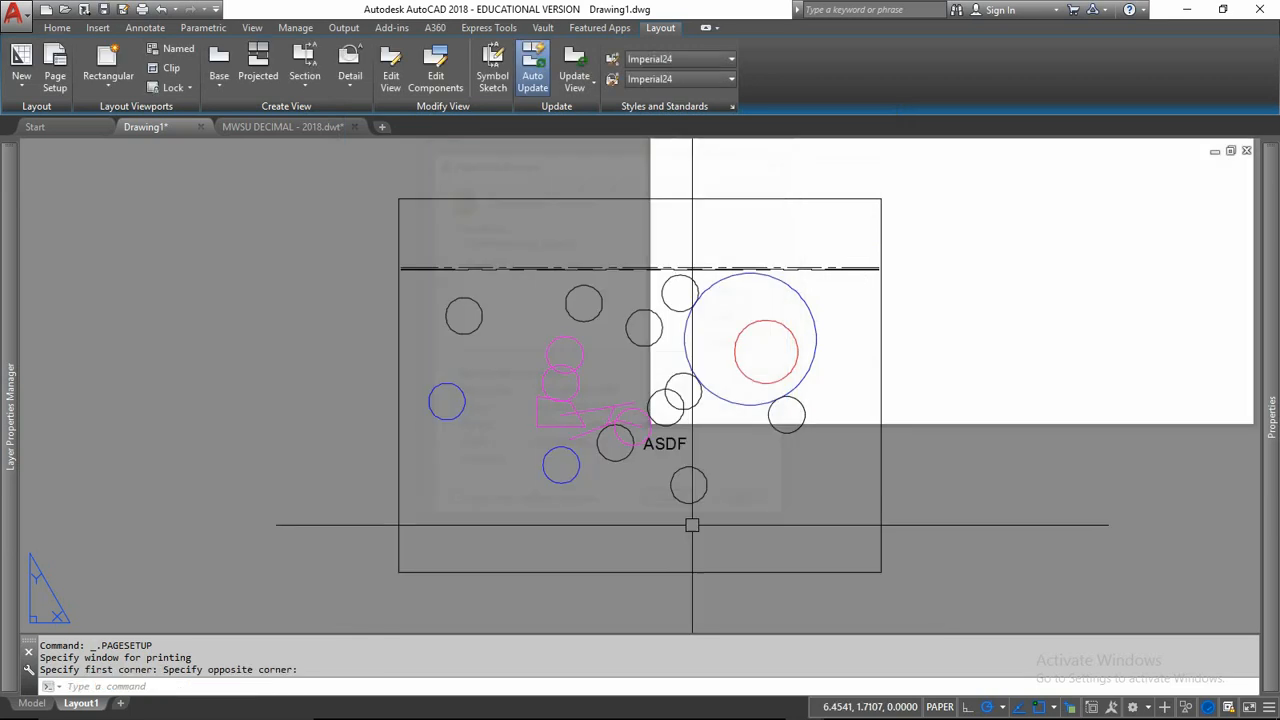
- Move the viewport by its lower-left corner so that it sits on the white paper sheet
scroll(891, 466, down, 2)
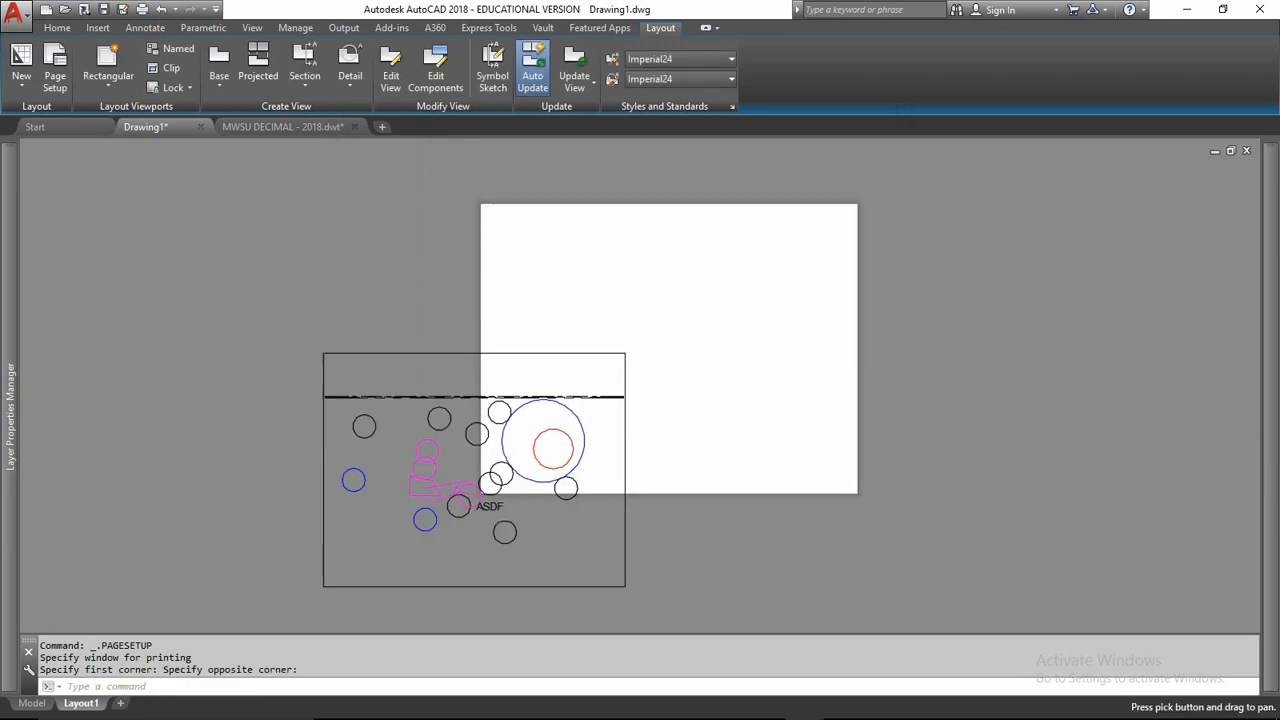
click(666, 320)
click(298, 604)
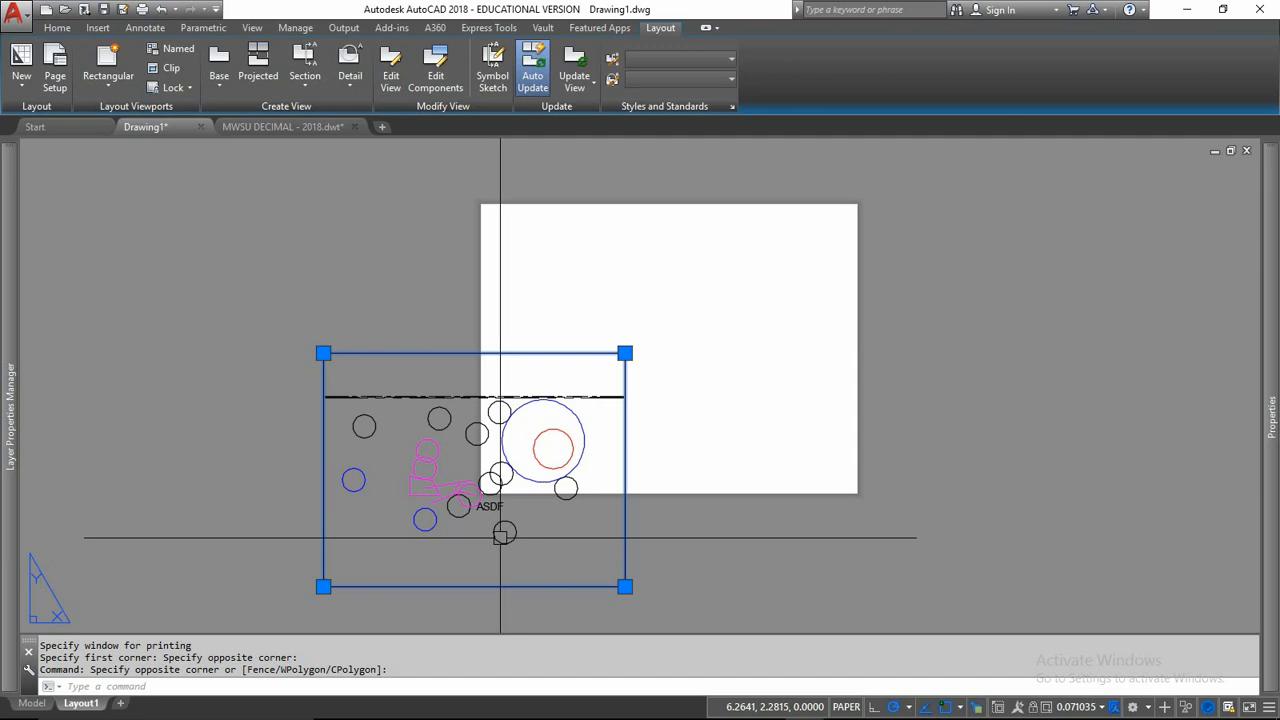
text(m)
key(Return)
click(323, 586)
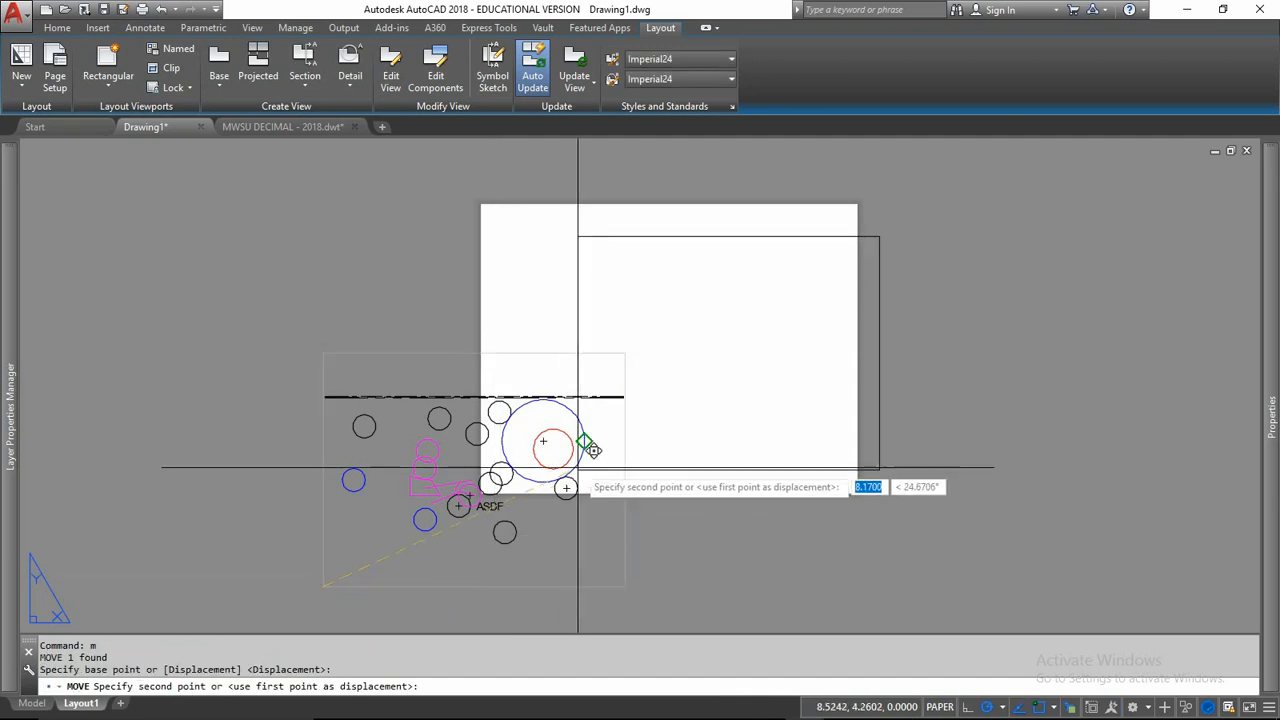
click(513, 474)
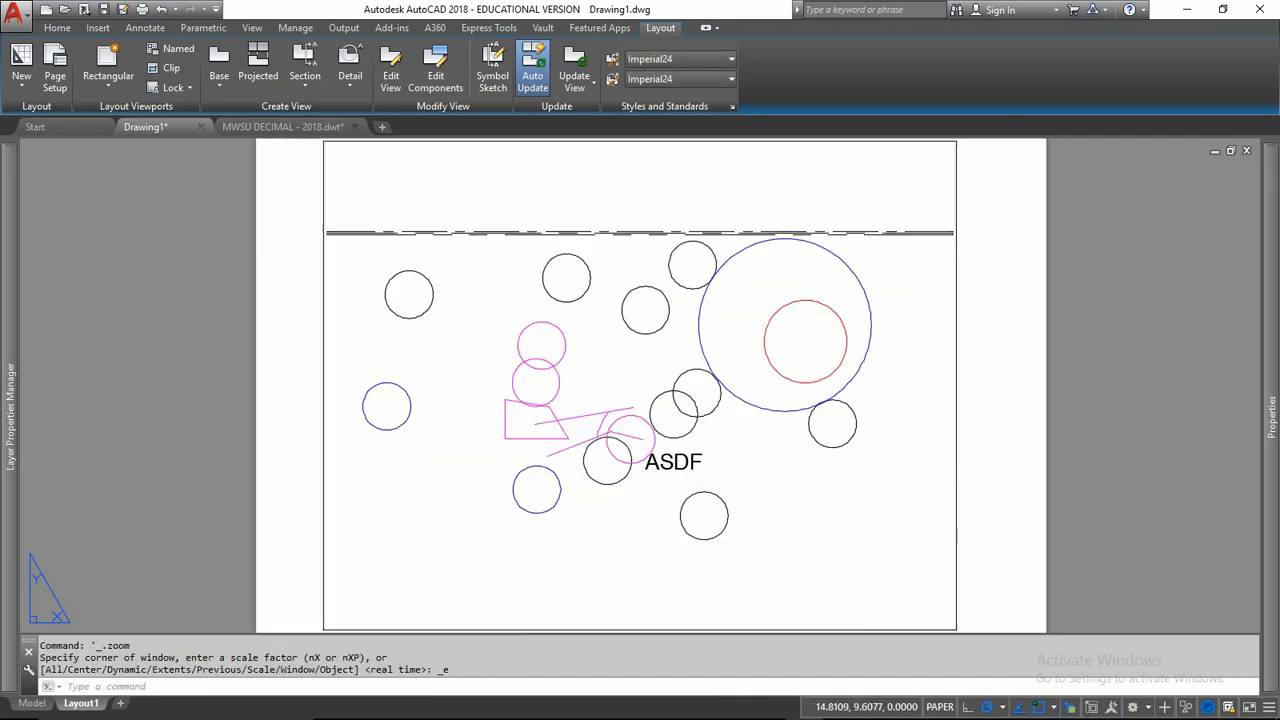
- Delete the viewport from Layout1, leaving only the blank sheet
middle_click(855, 265)
middle_click(855, 265)
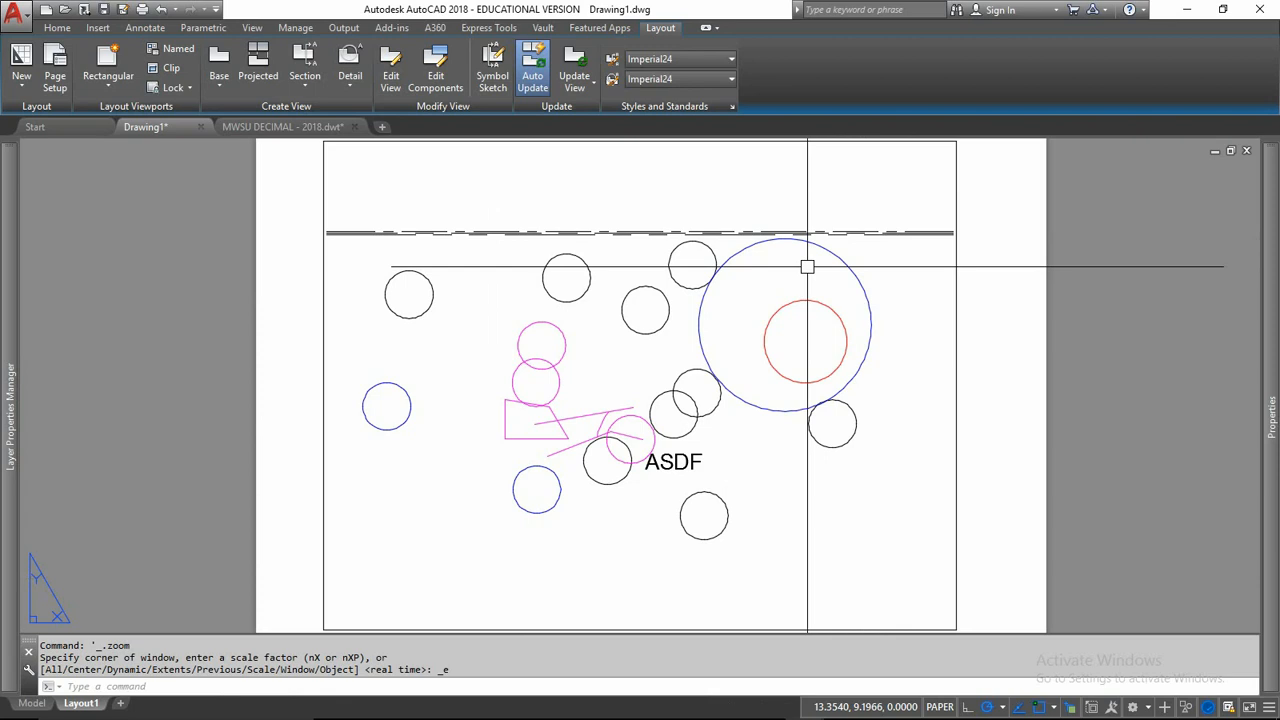
text(z)
key(Return)
text(a)
key(Return)
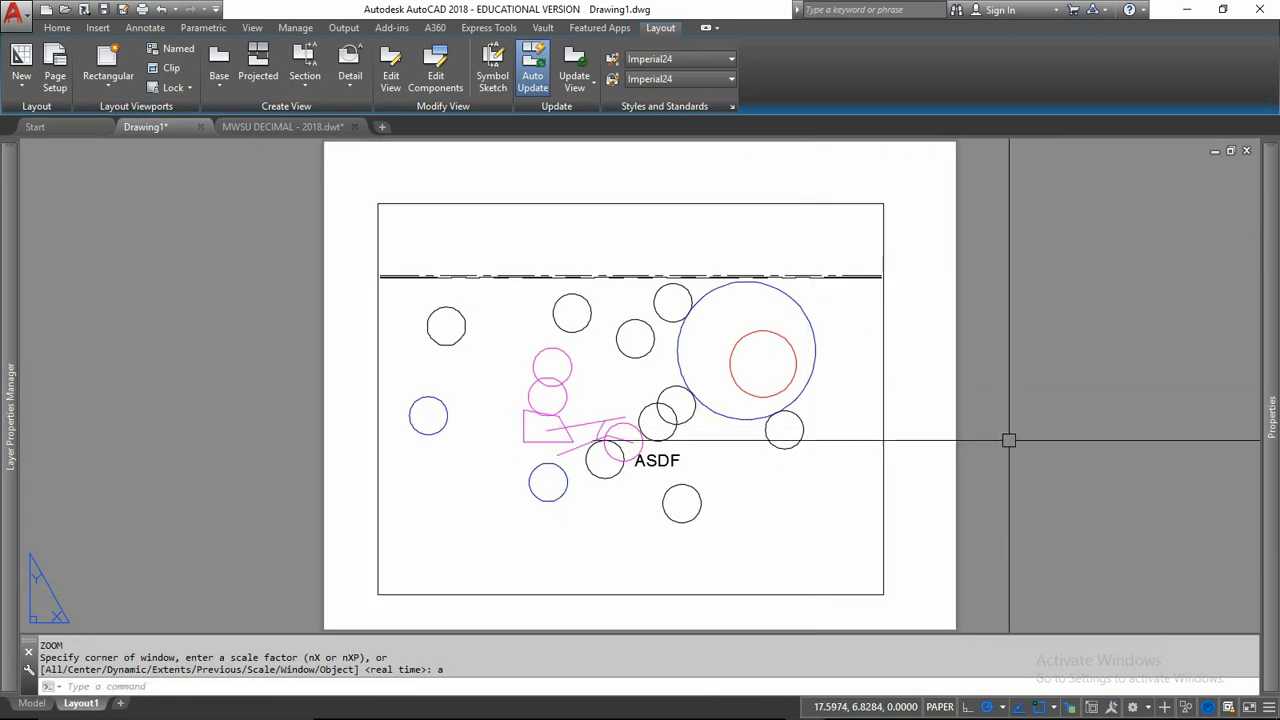
click(793, 188)
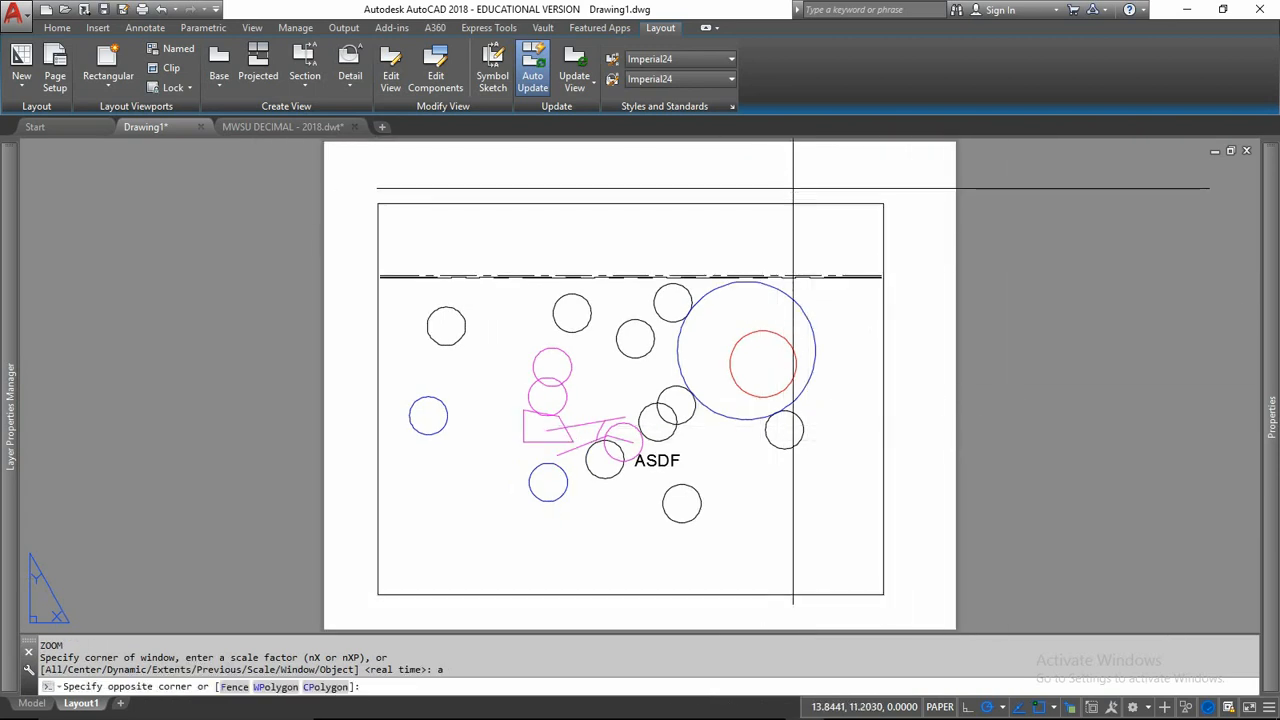
click(758, 232)
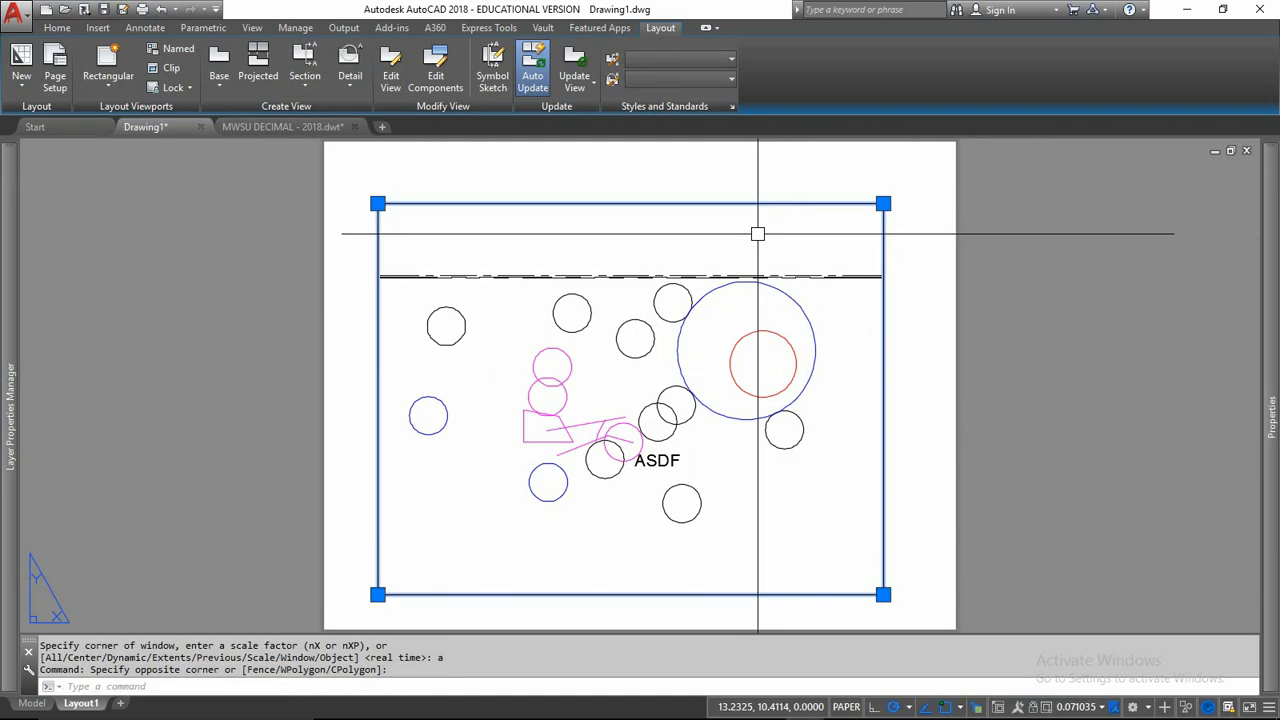
key(Delete)
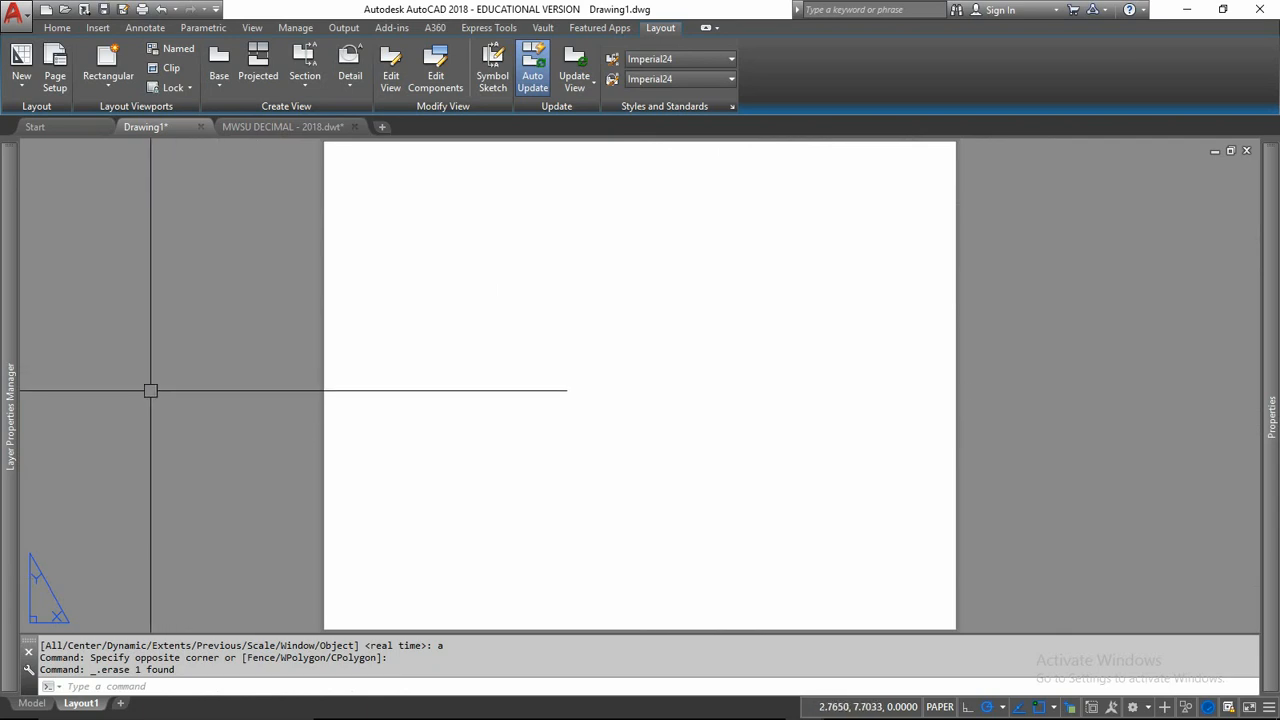
- Rename Layout1 as "A (hor)"
mouse_move(86, 707)
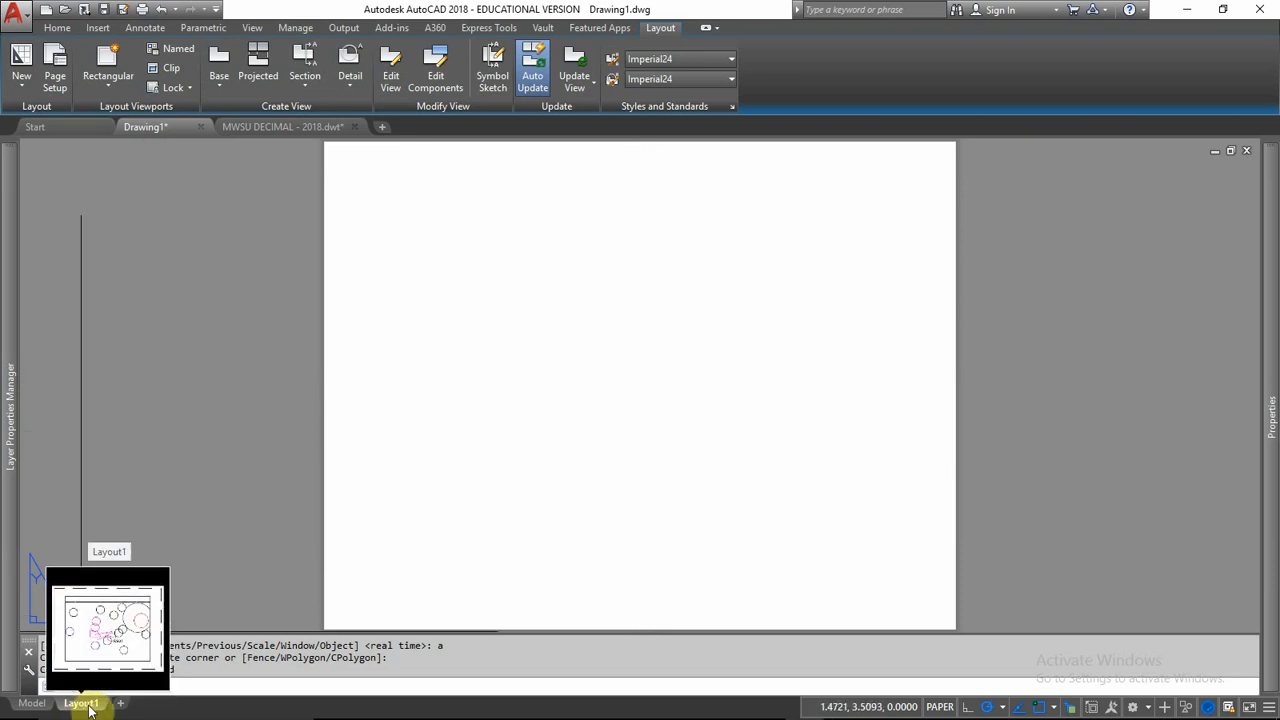
key(Delete)
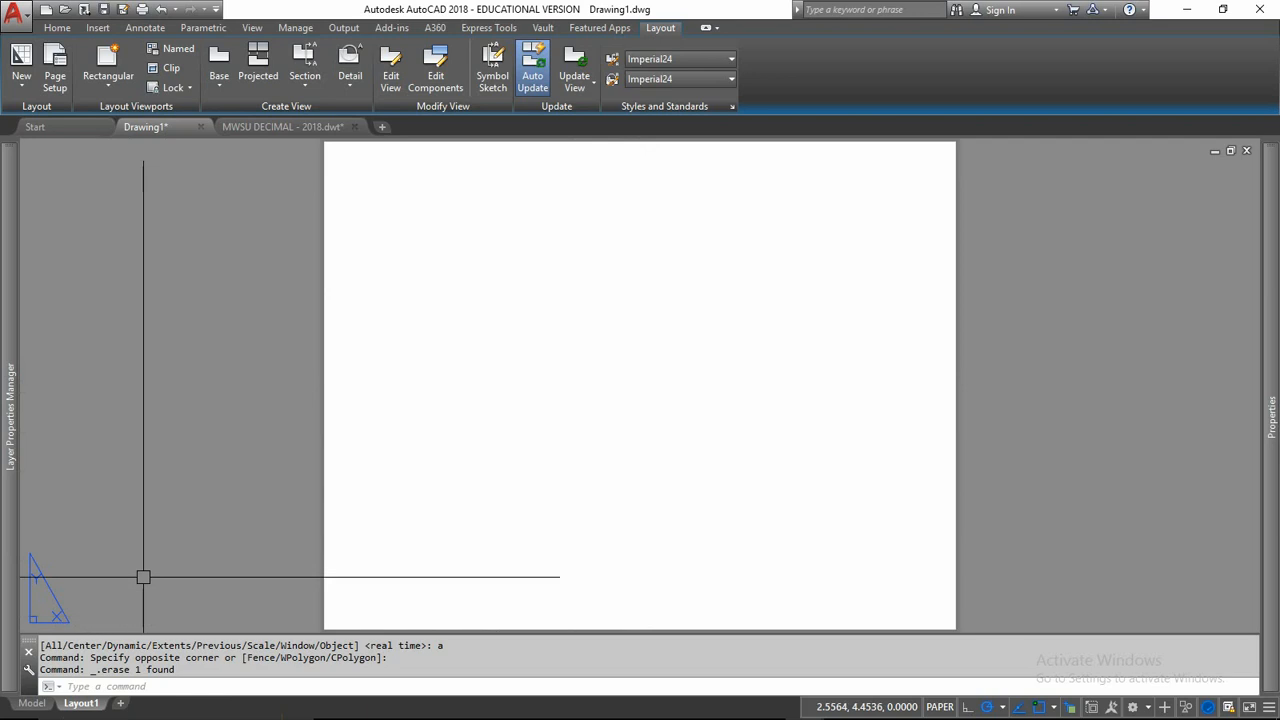
right_click(83, 705)
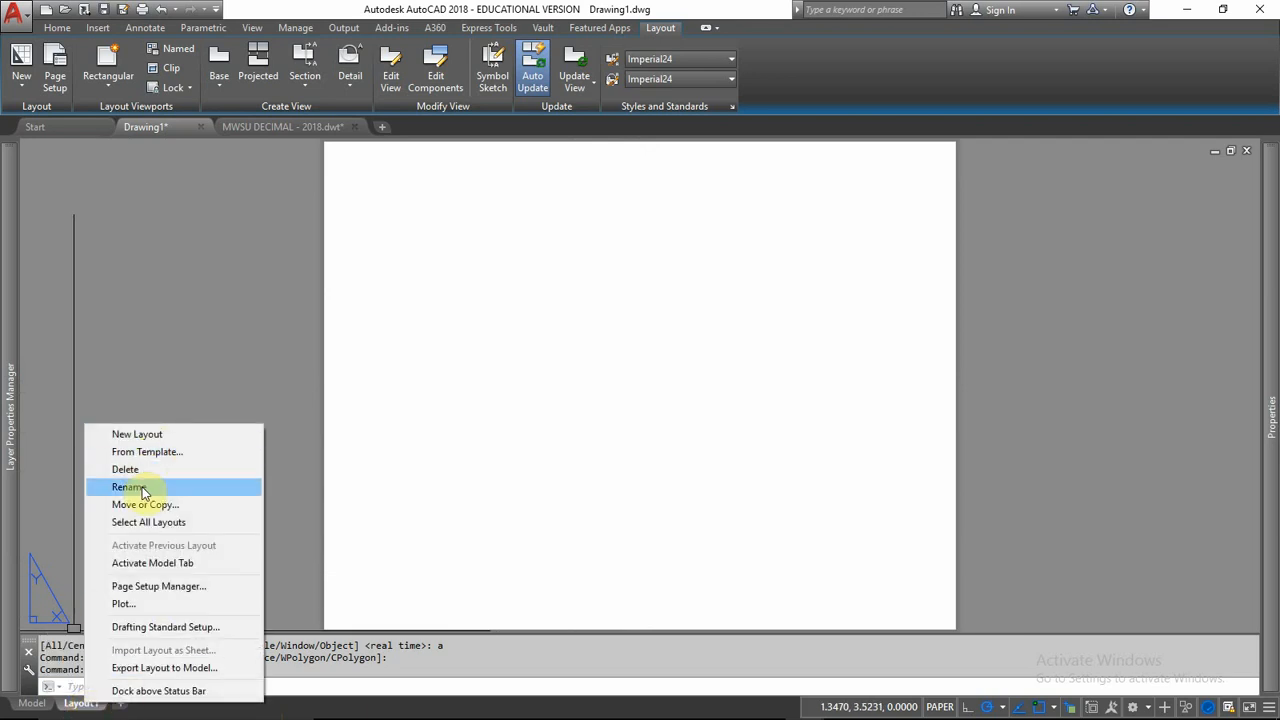
click(175, 358)
click(137, 466)
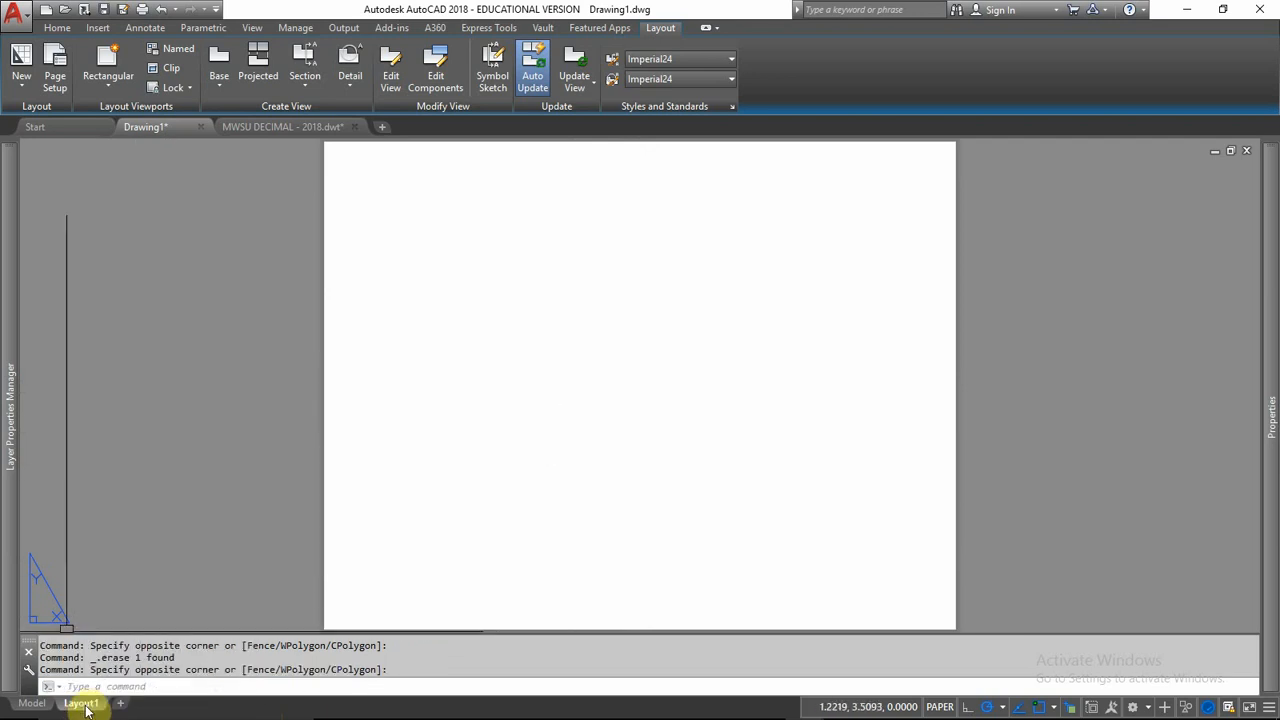
mouse_move(86, 708)
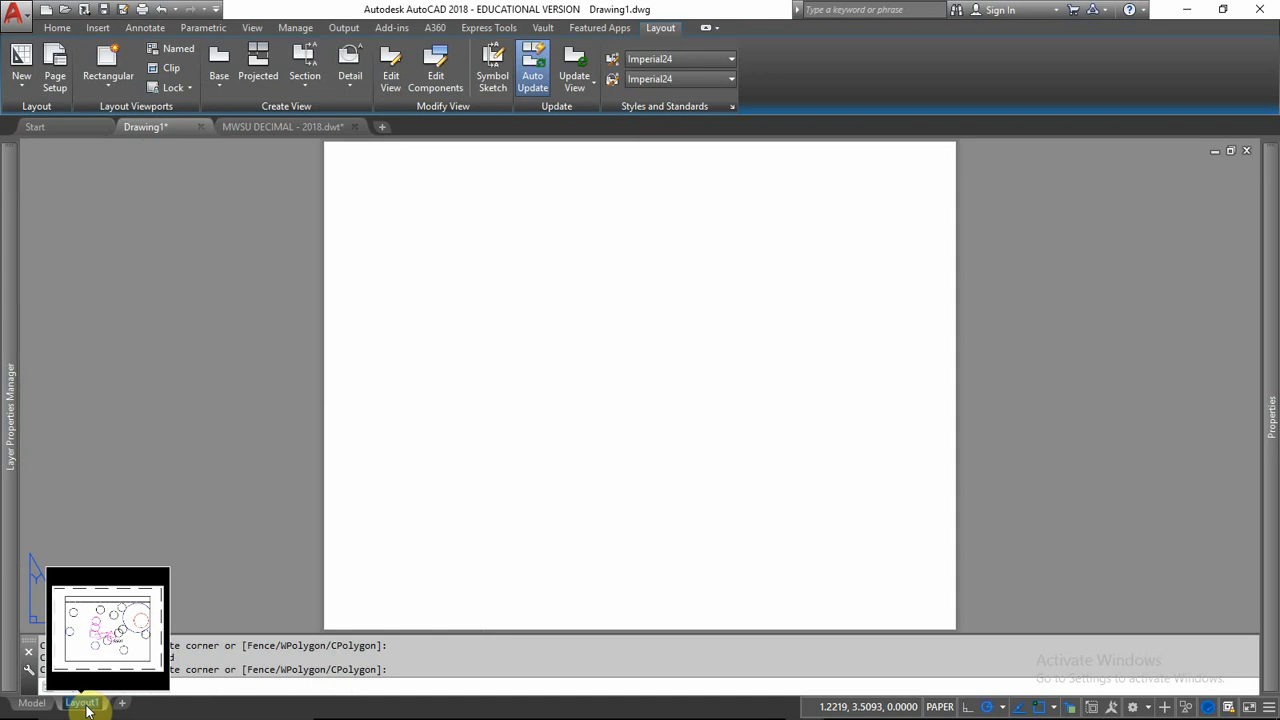
text(A)
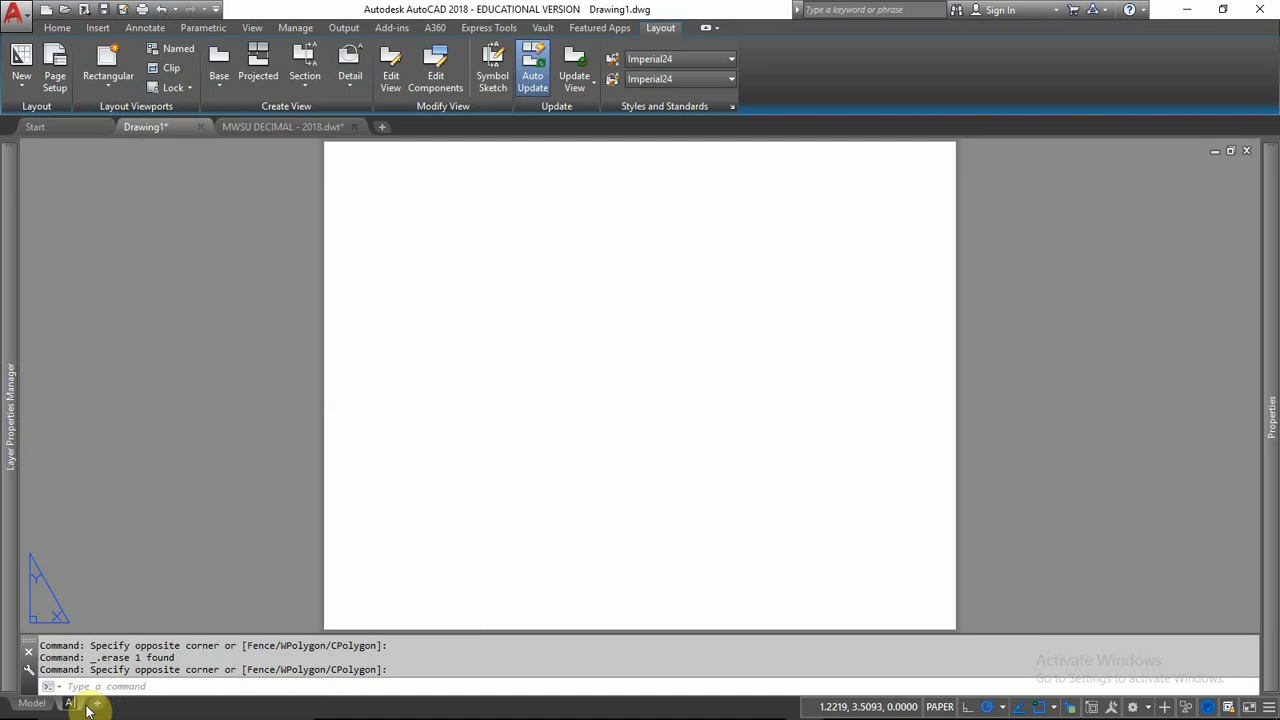
text( (hor)
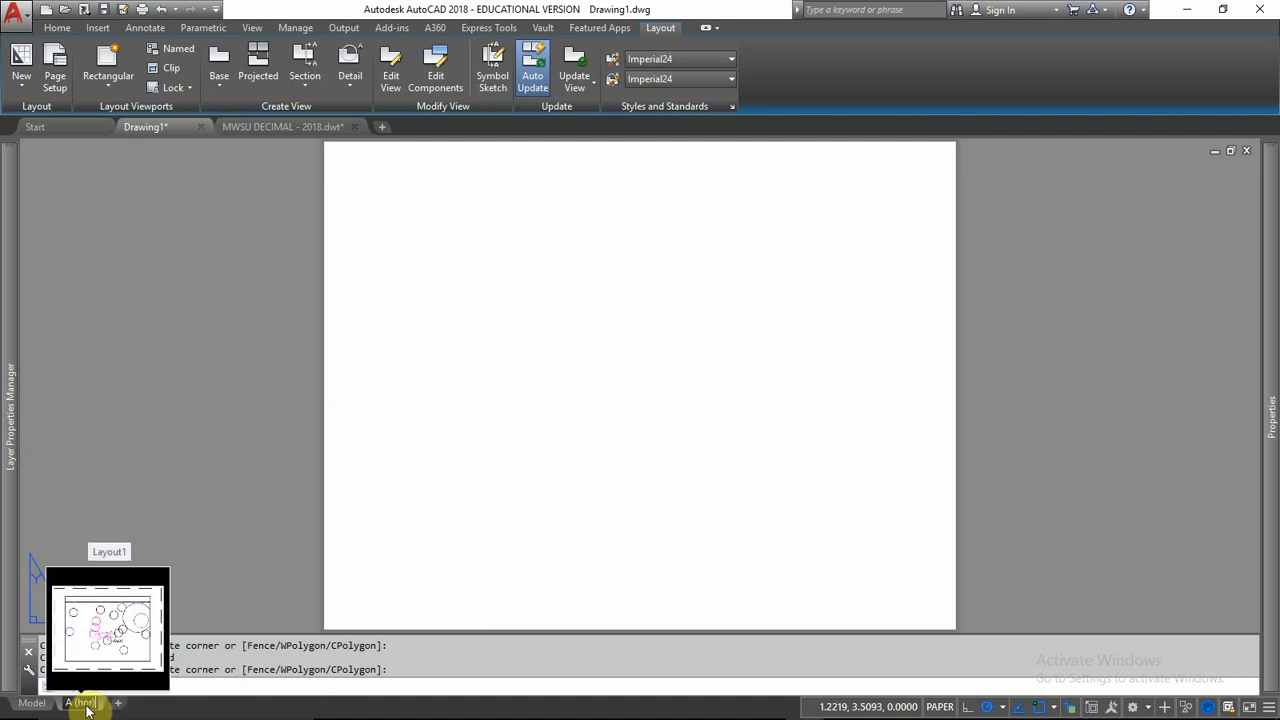
text())
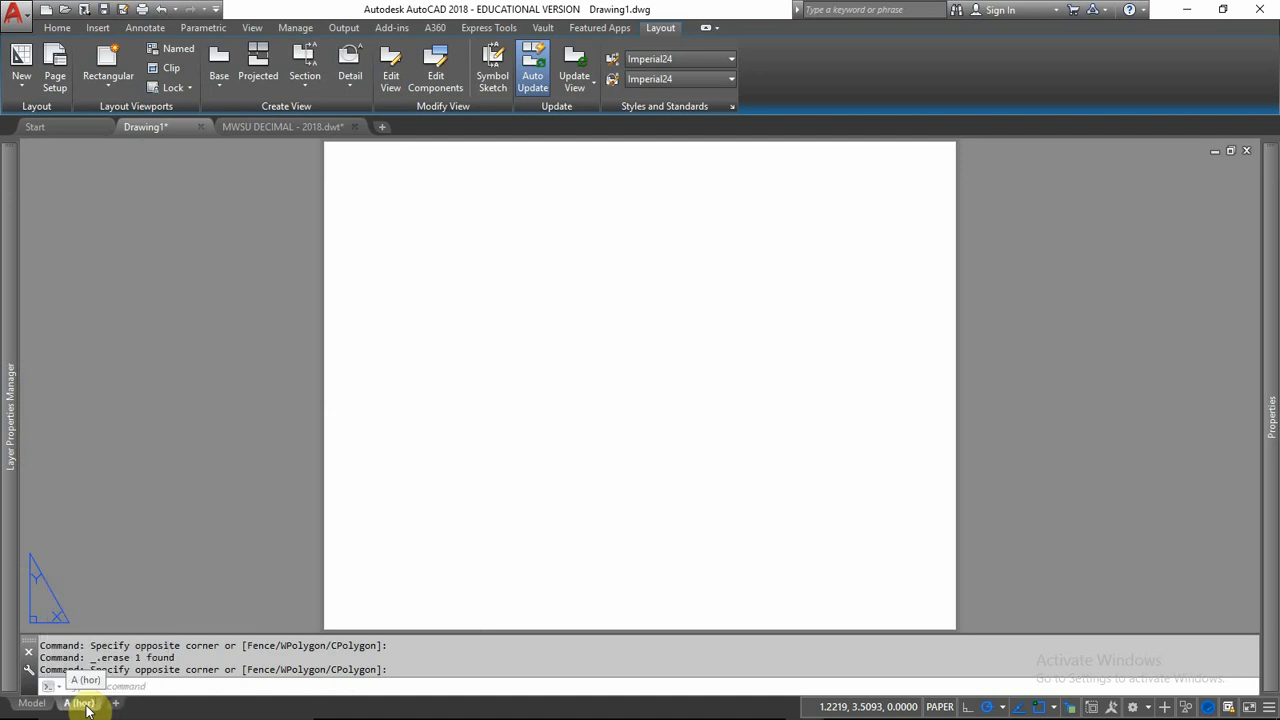
key(Return)
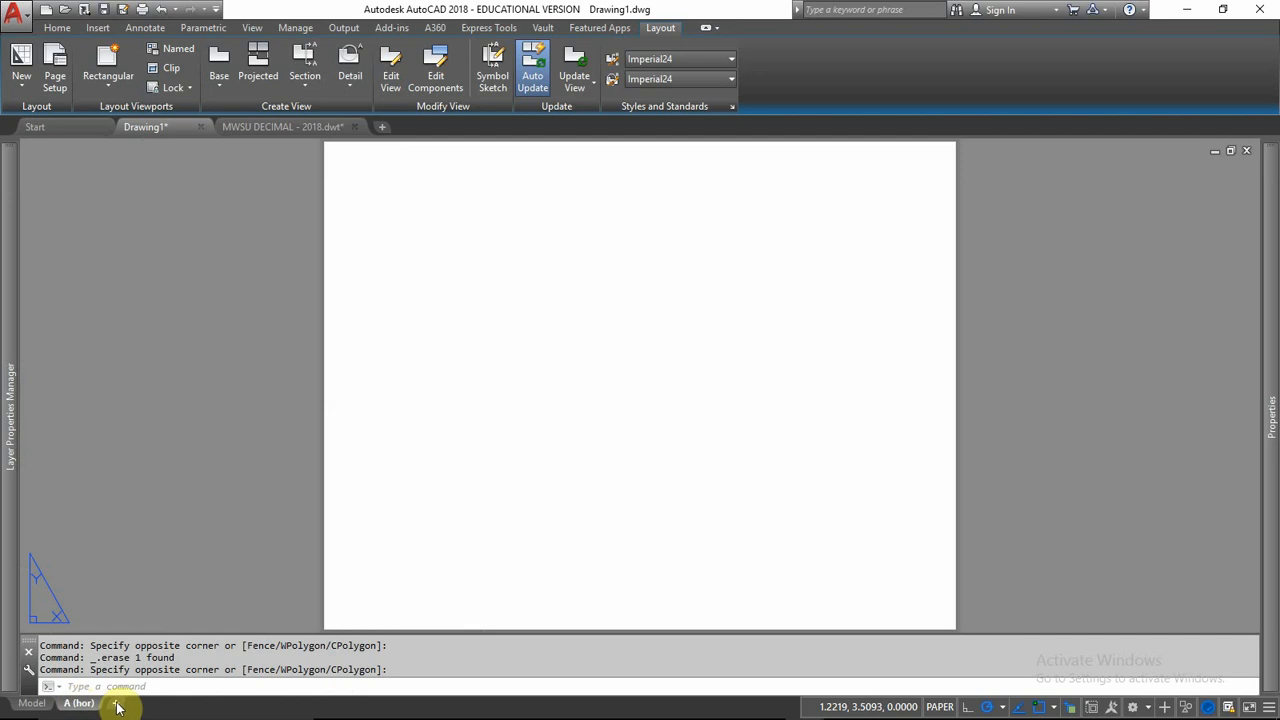
- Create a new layout, Layout1, and set the drawing orientation in its page setup to Portrait
click(118, 705)
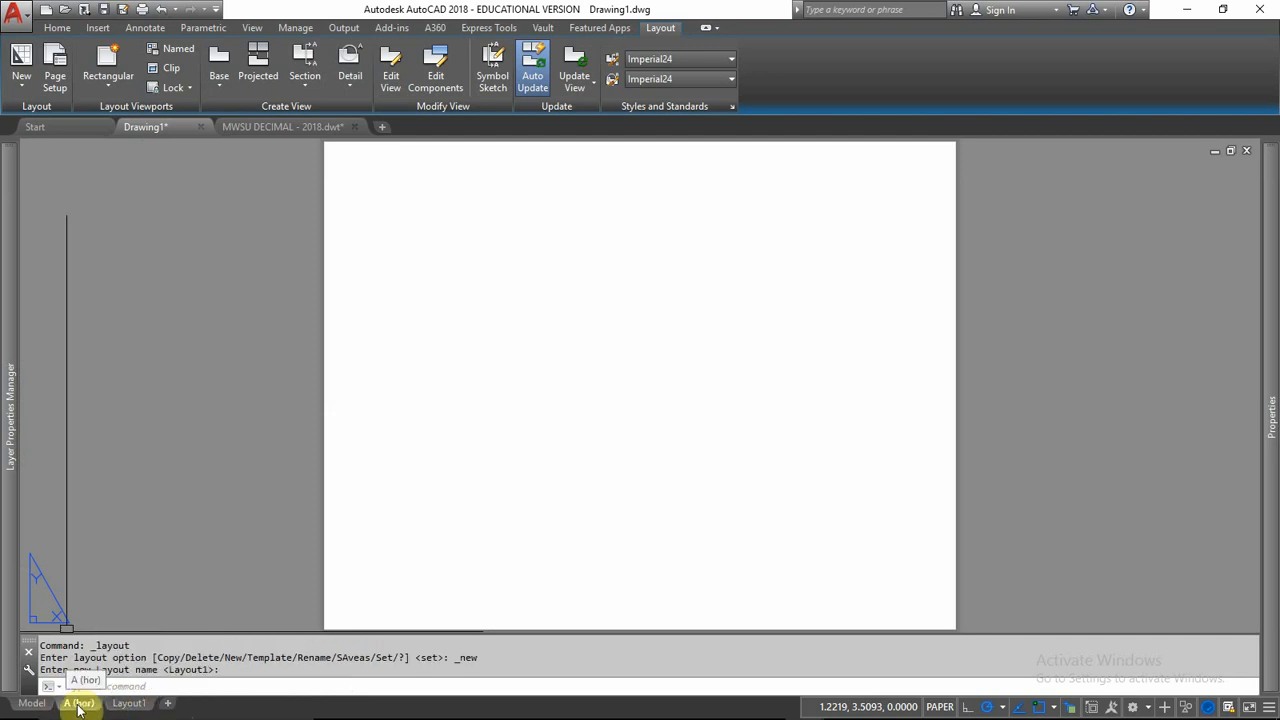
click(120, 705)
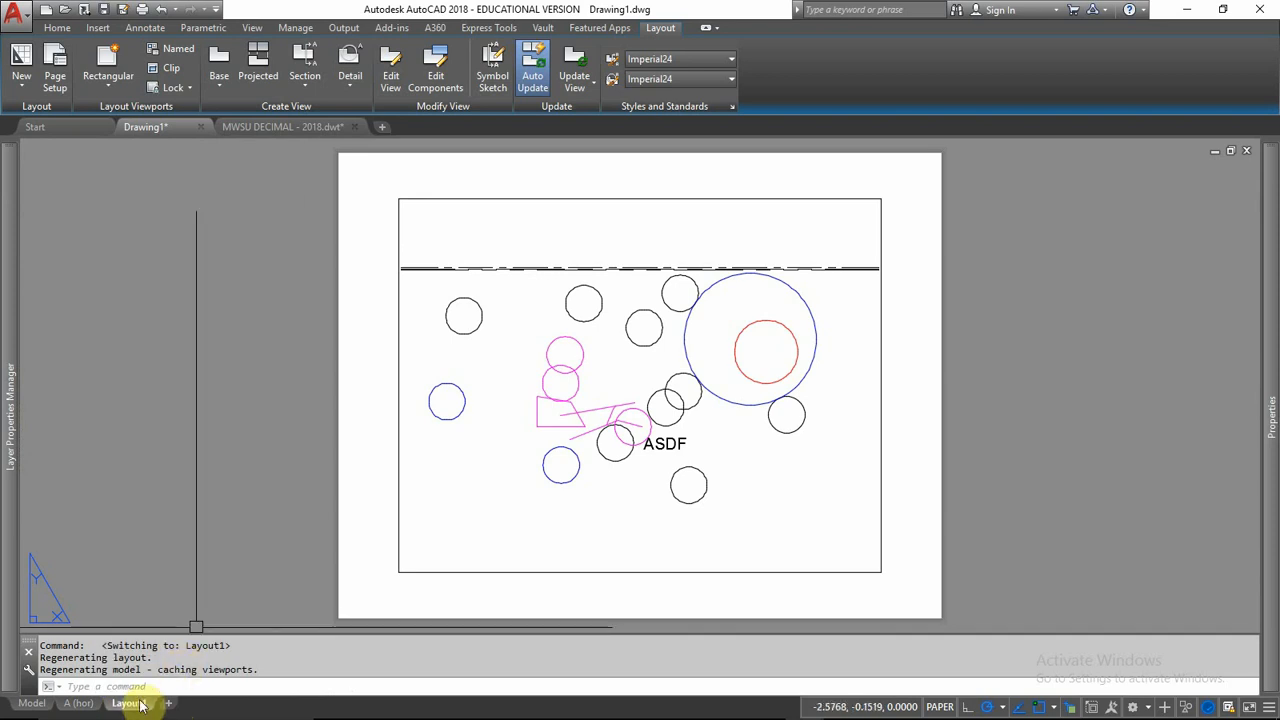
right_click(141, 705)
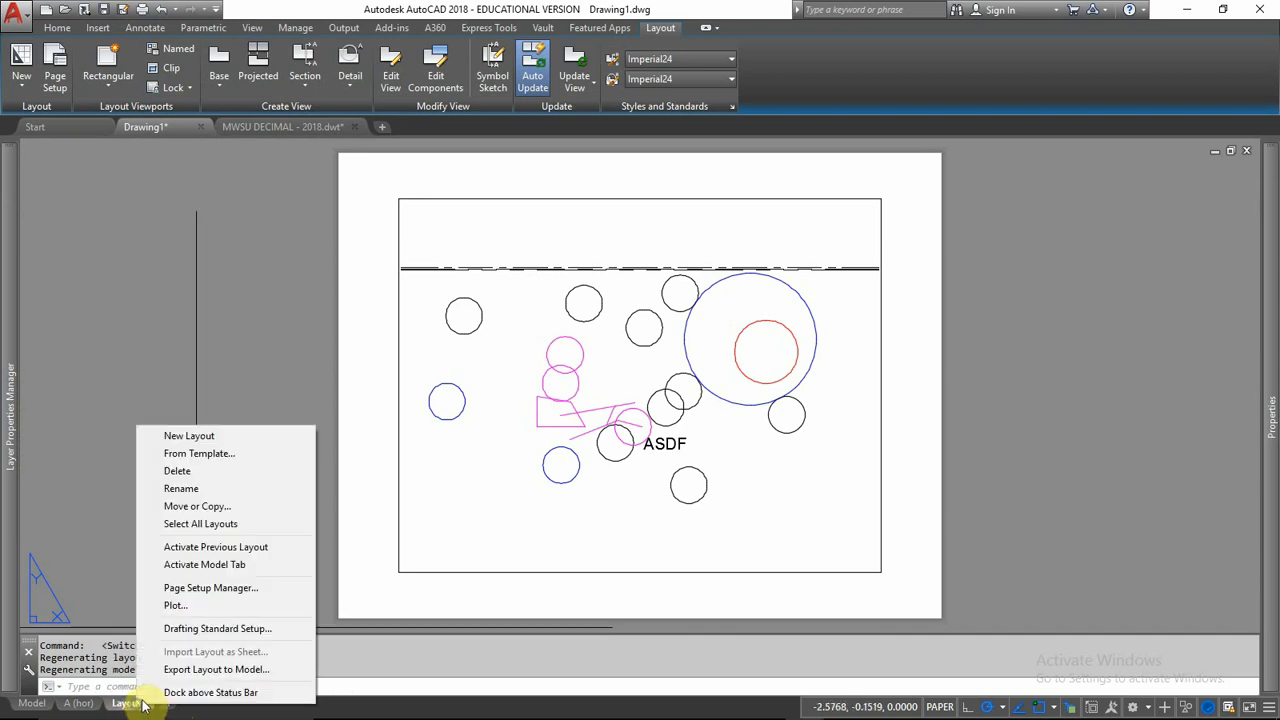
click(224, 590)
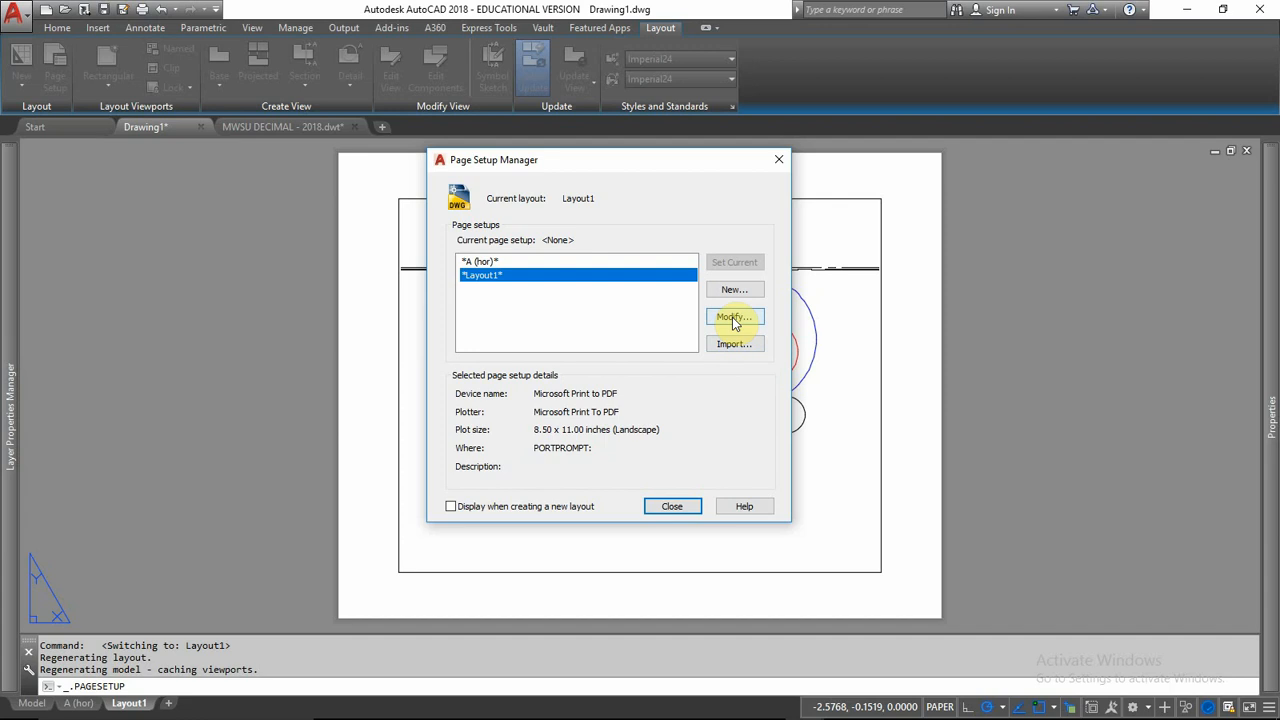
click(731, 317)
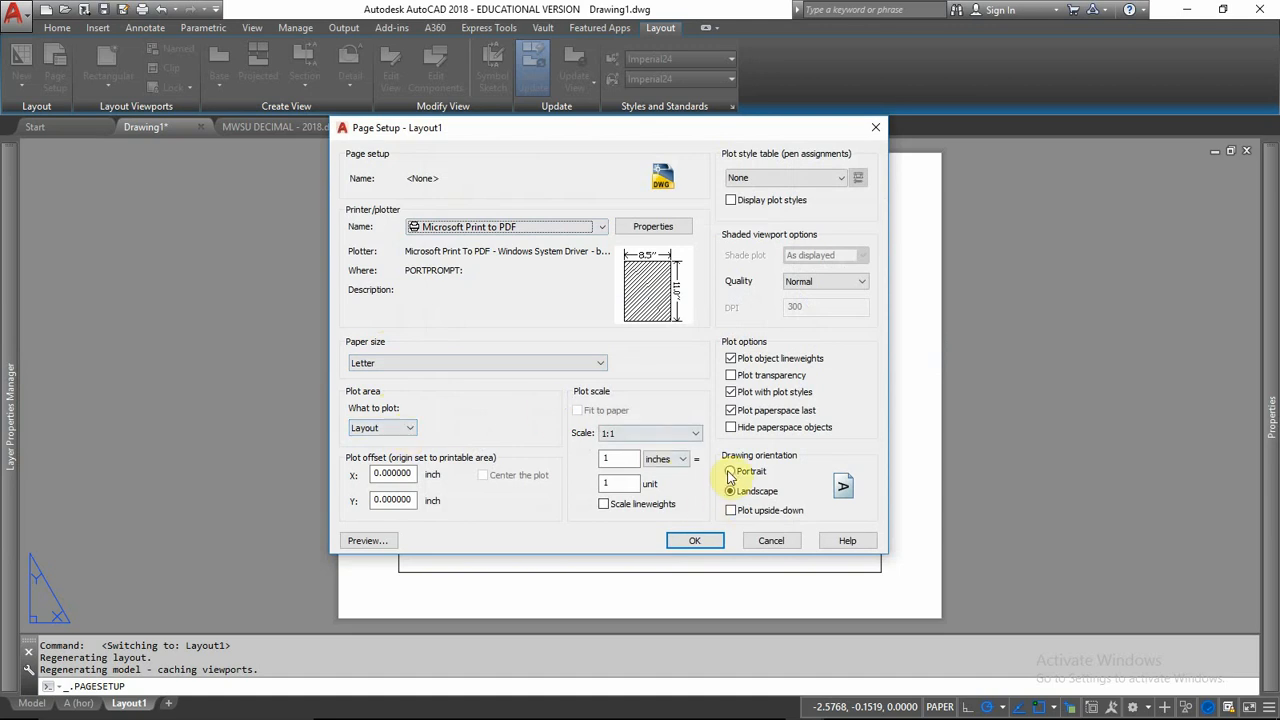
click(695, 541)
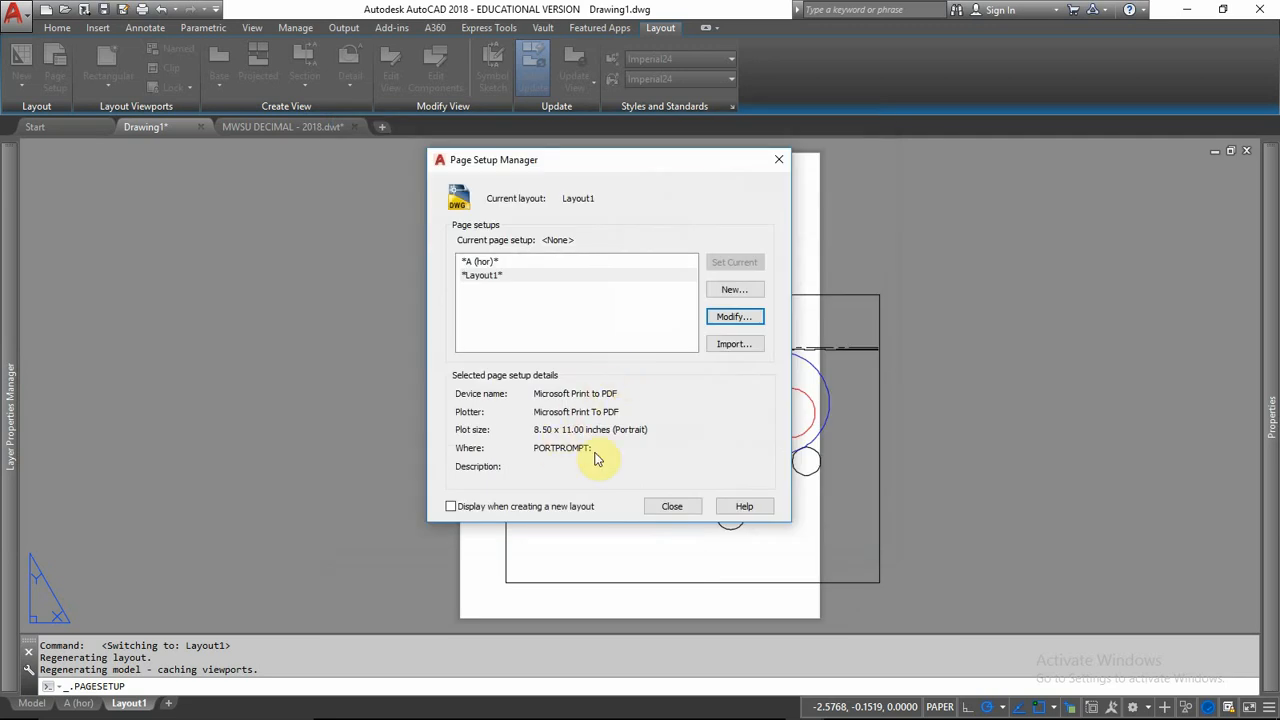
click(670, 506)
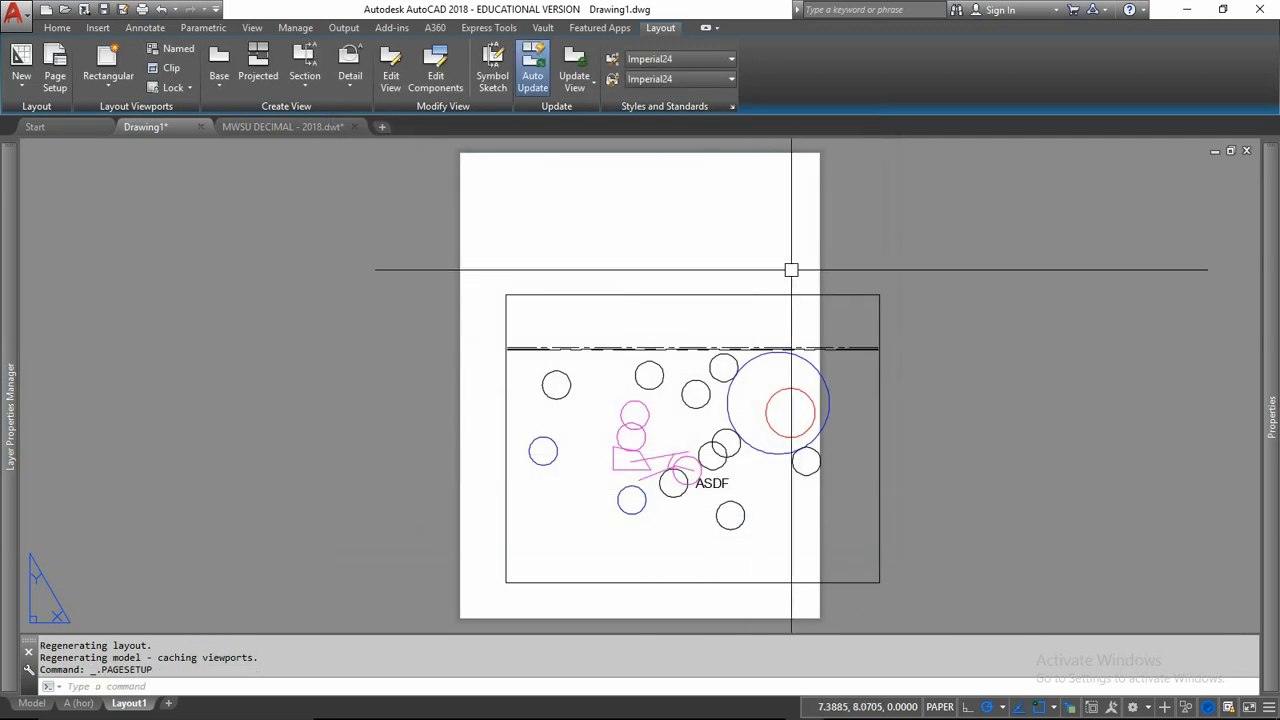
- Stretch the upper-right corner of Layout1's viewport so that the frame fits inside the portrait sheet
click(786, 270)
click(720, 315)
click(879, 294)
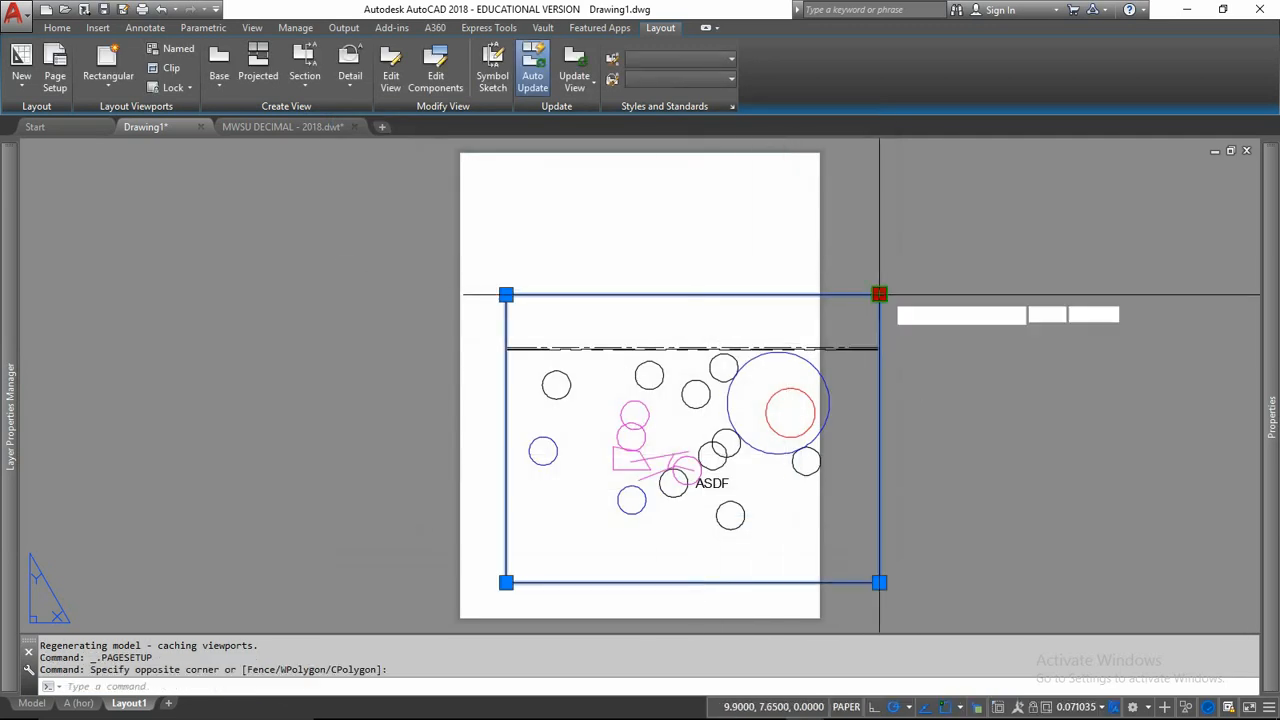
click(751, 200)
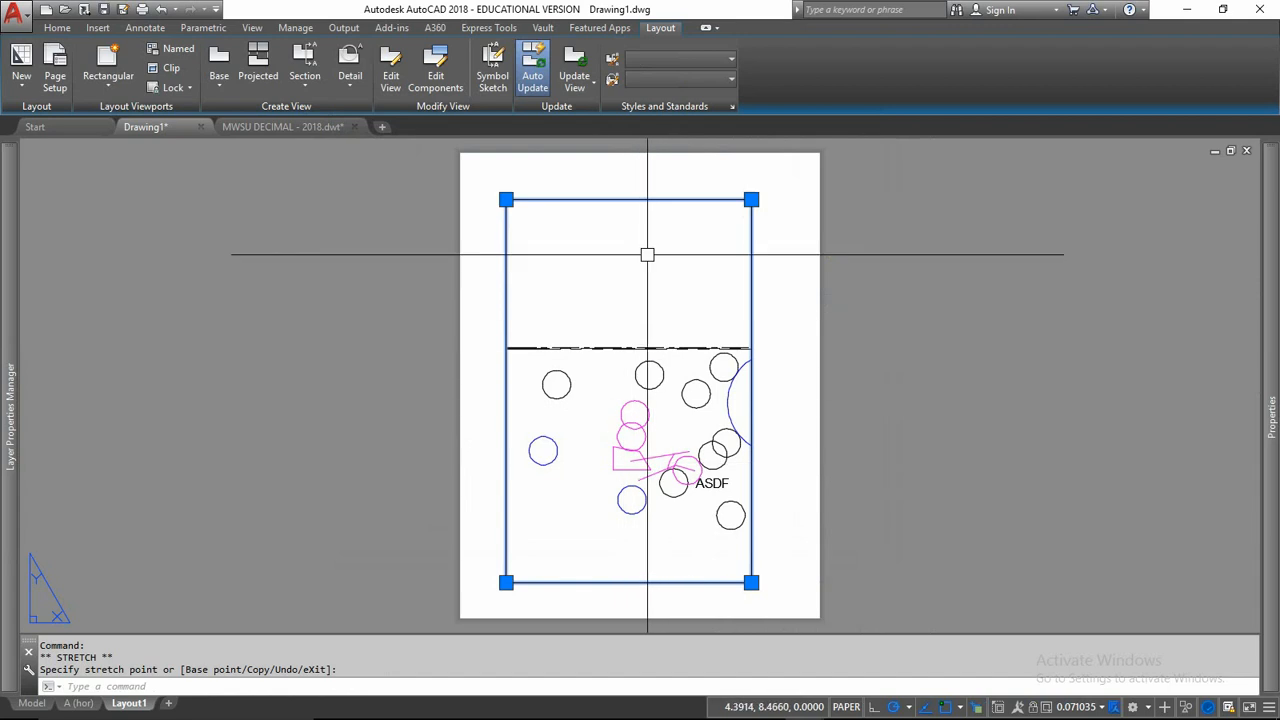
- Erase the viewport from the portrait sheet of Layout1
key(Escape)
text(e)
key(Return)
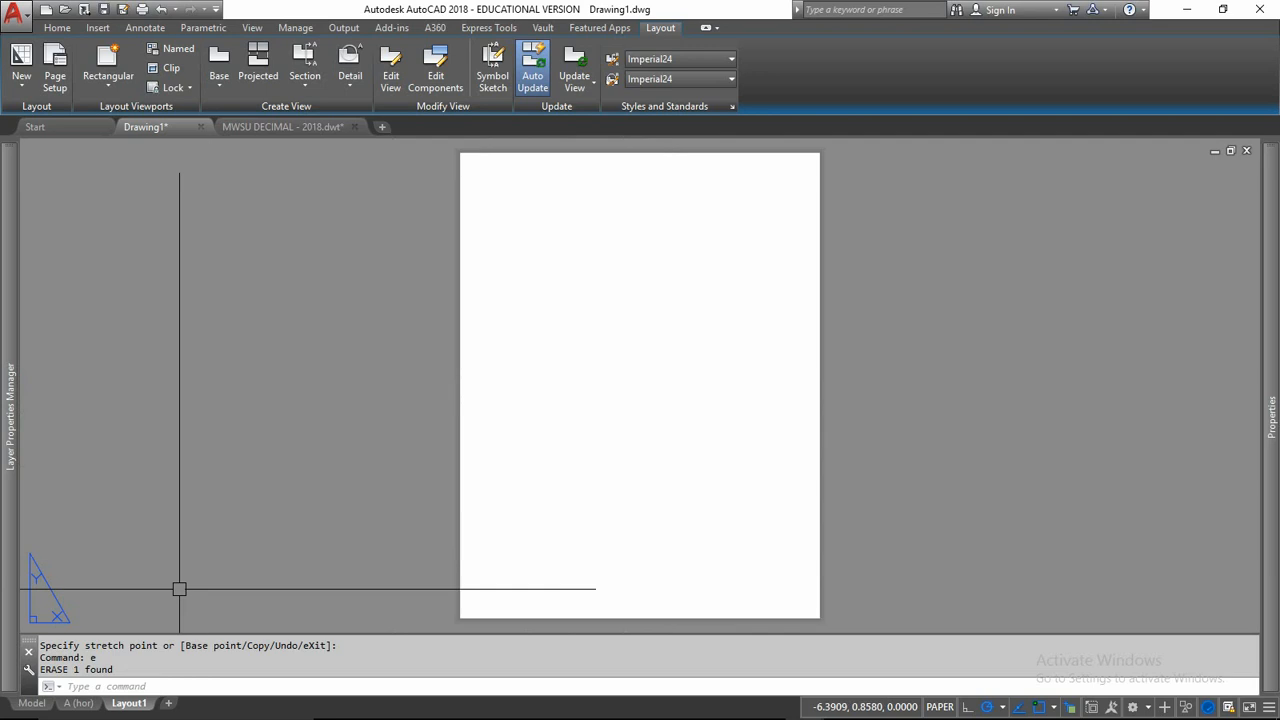
- Rename Layout1 as "A (vert)"
mouse_move(138, 706)
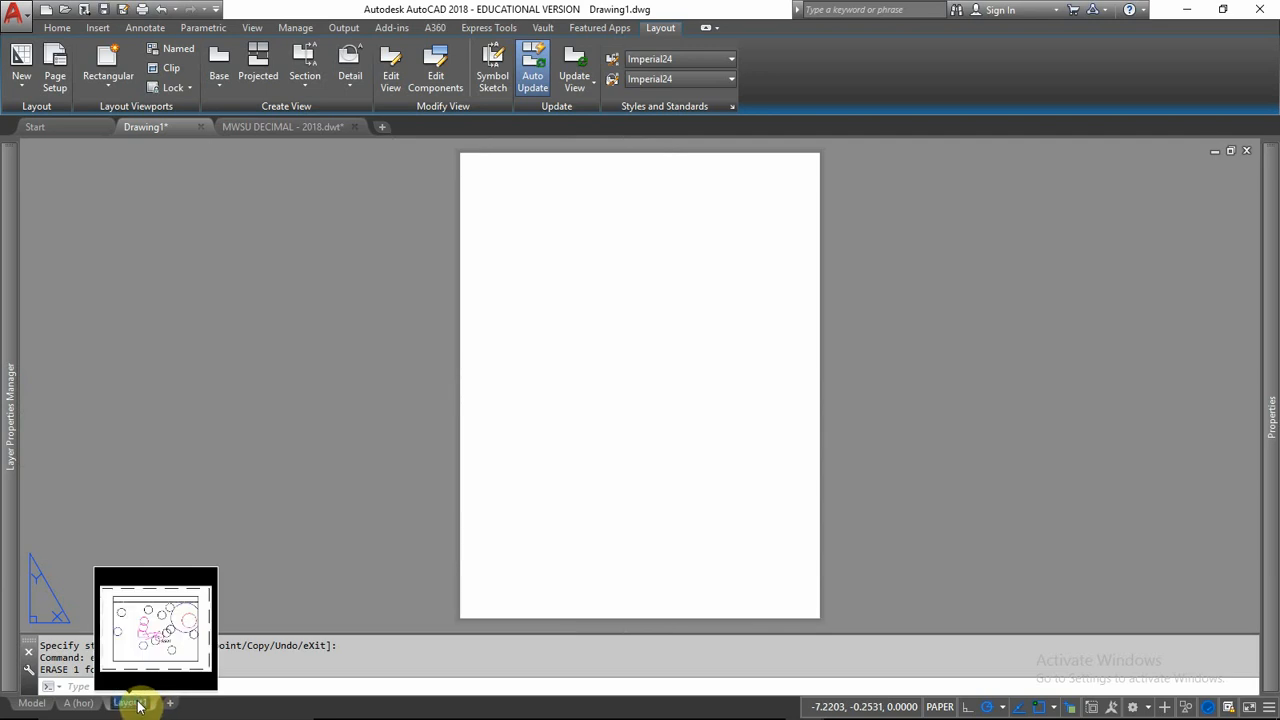
text(A ()
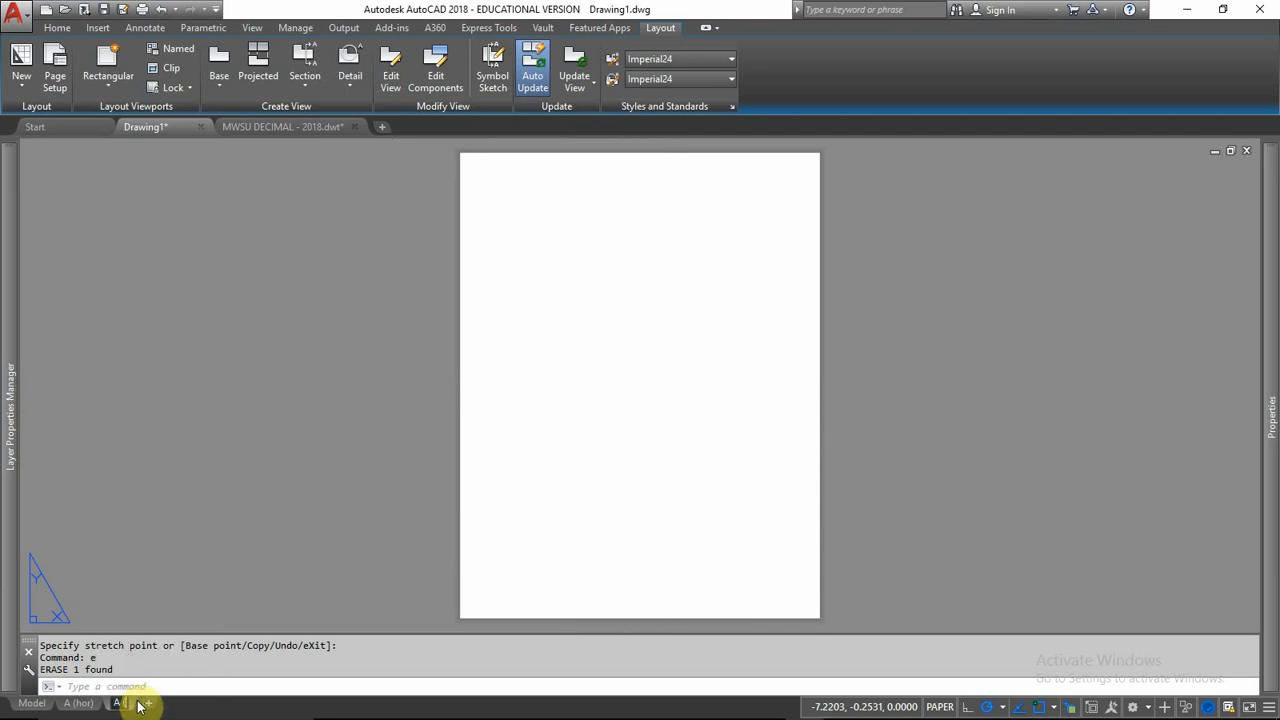
text(ver)
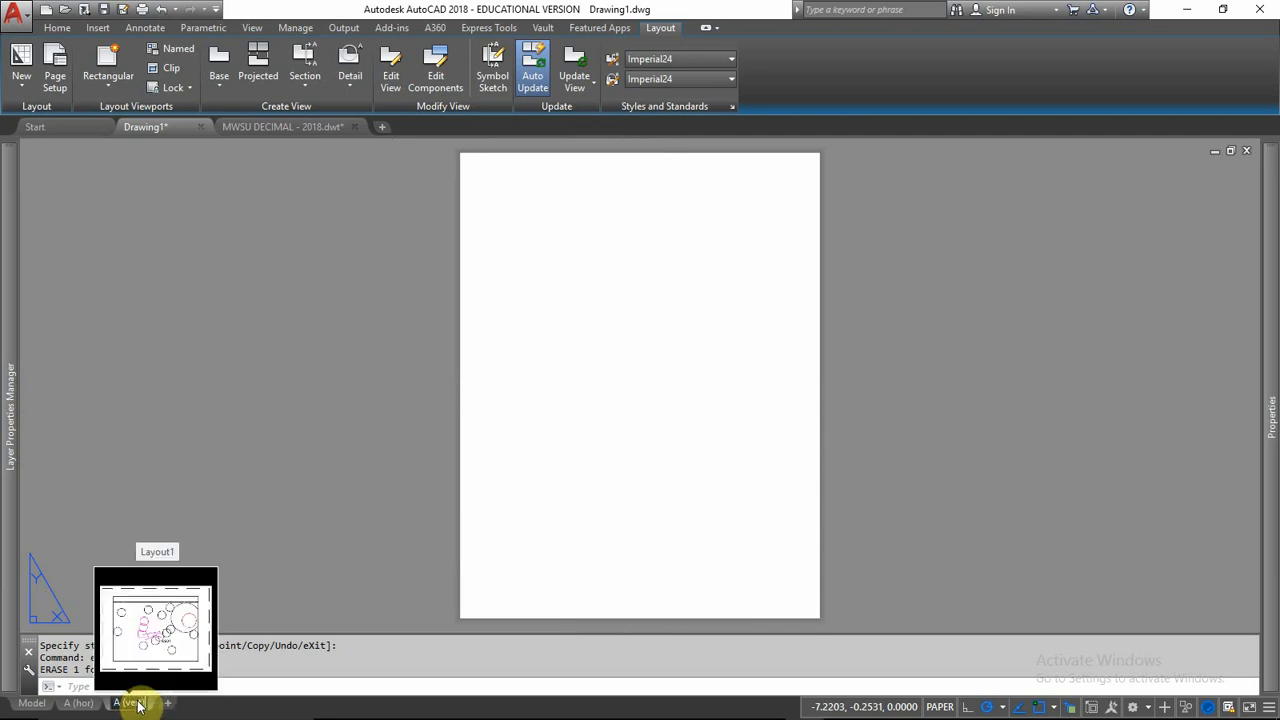
text(t))
key(Return)
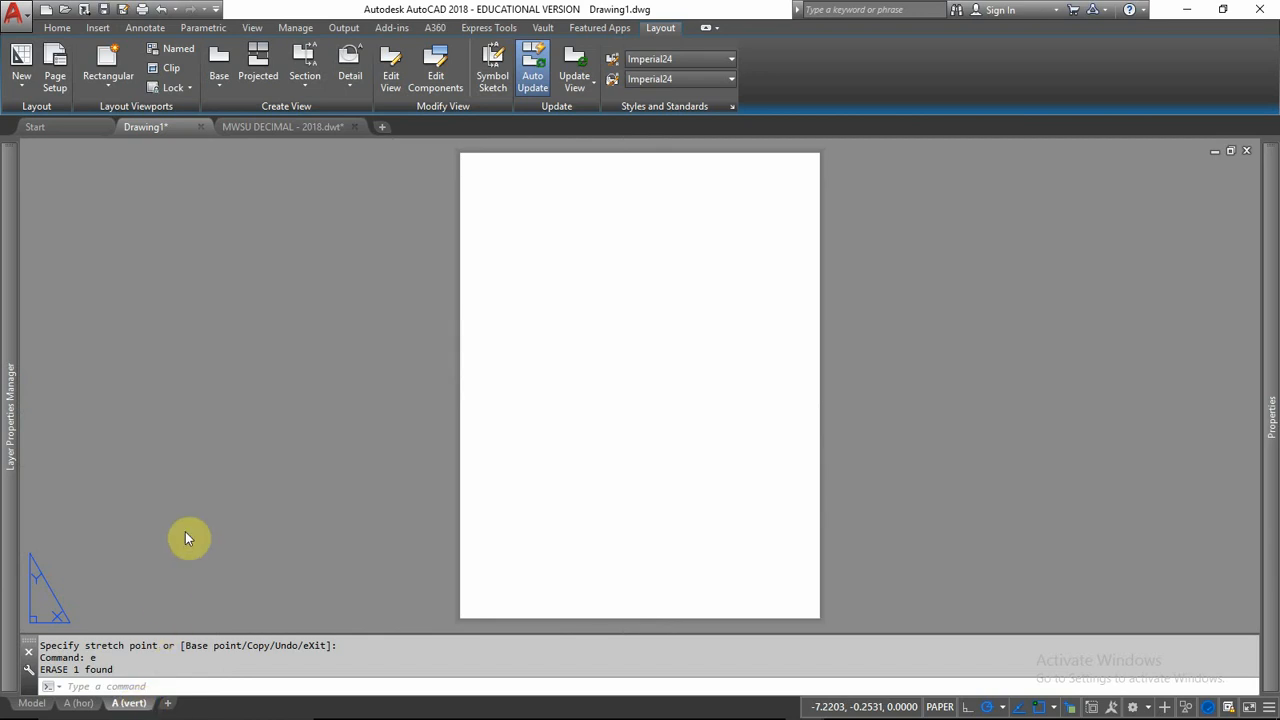
- Review the page setup of layout A (hor), checking its printer, paper size, plot area and orientation
click(80, 703)
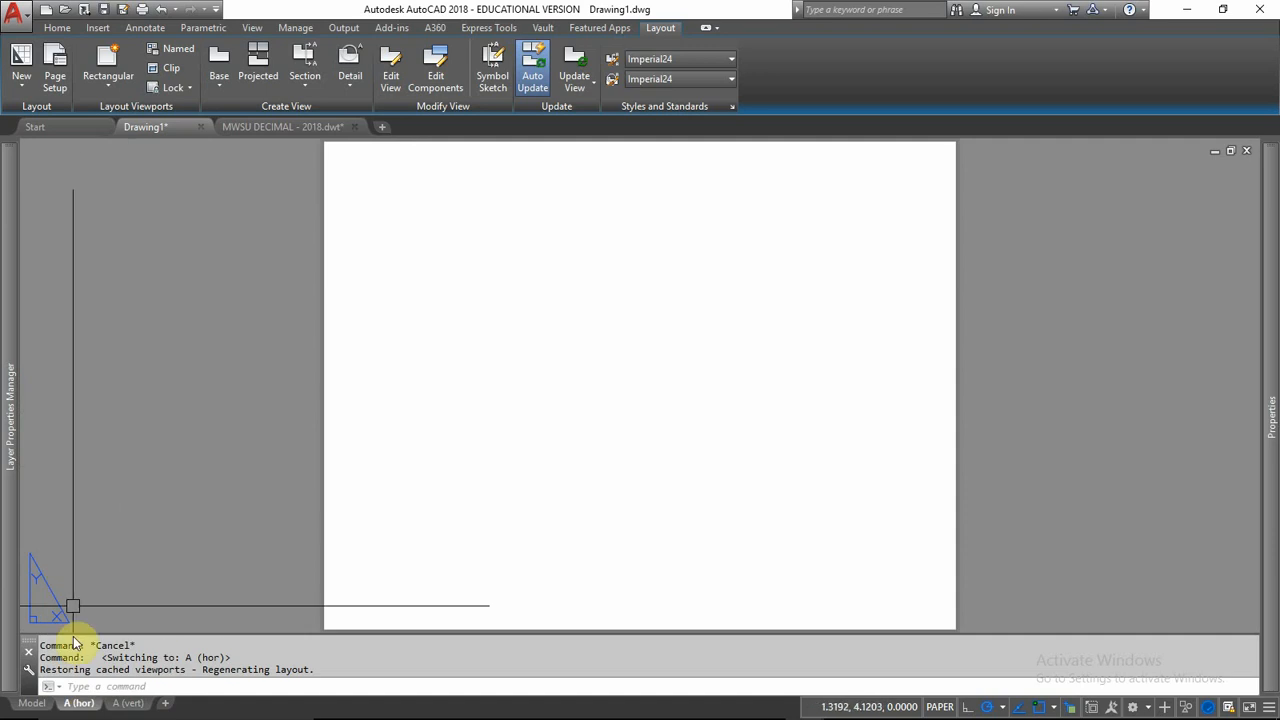
right_click(86, 704)
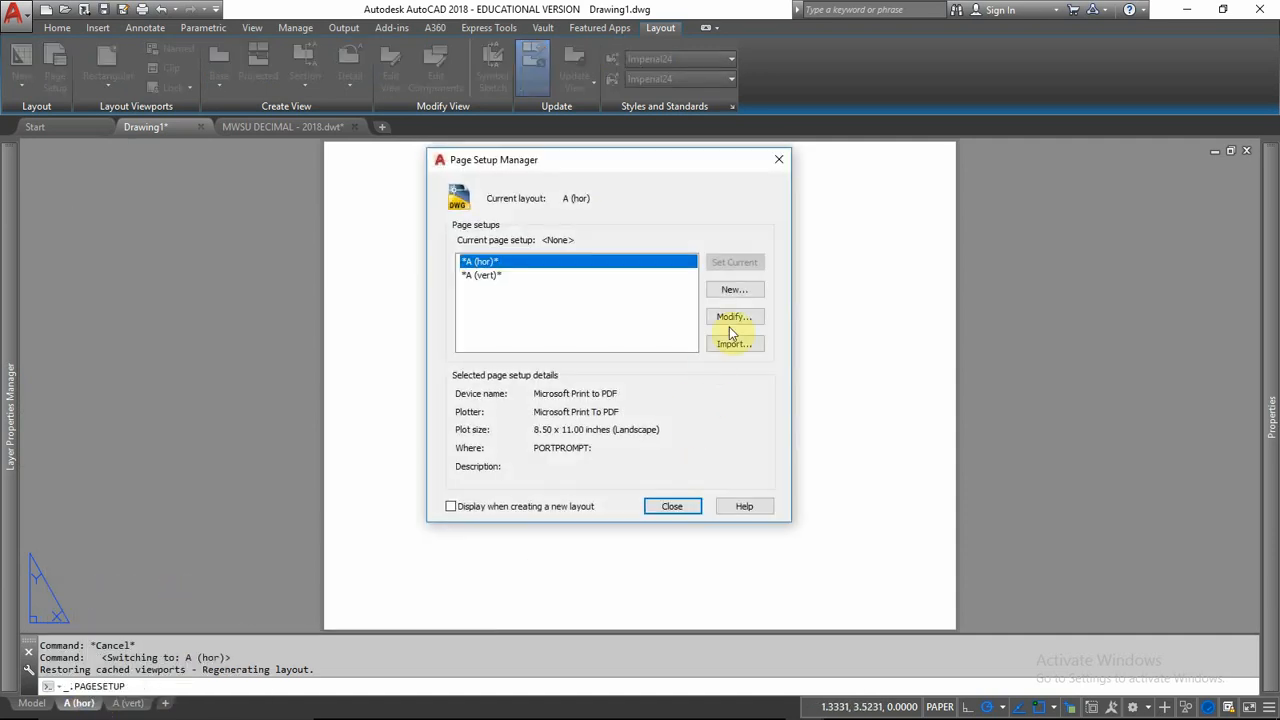
click(724, 316)
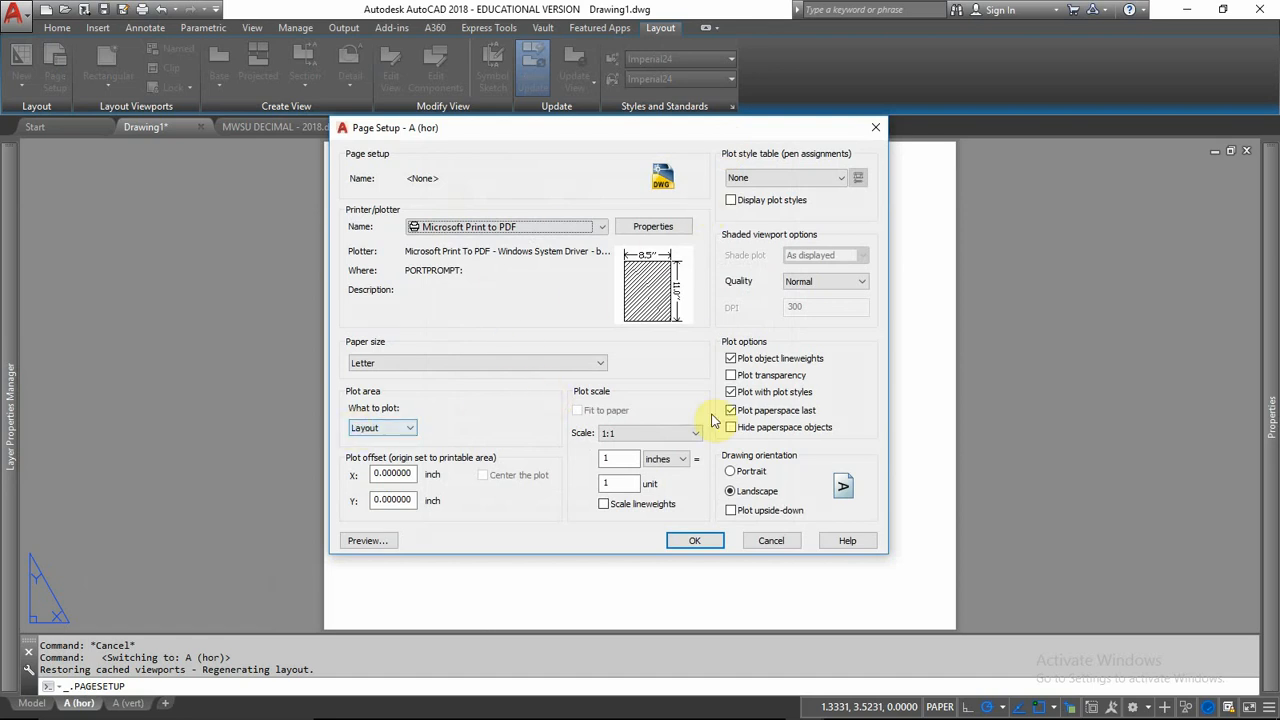
click(695, 540)
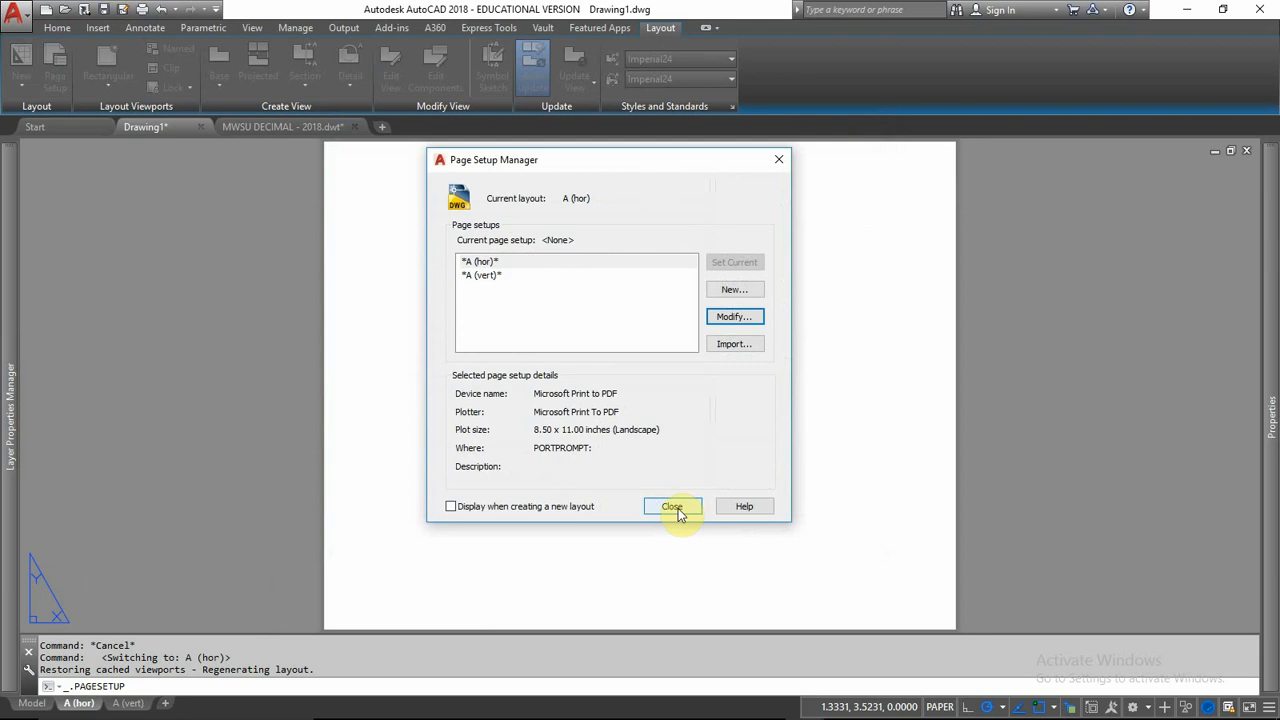
click(672, 507)
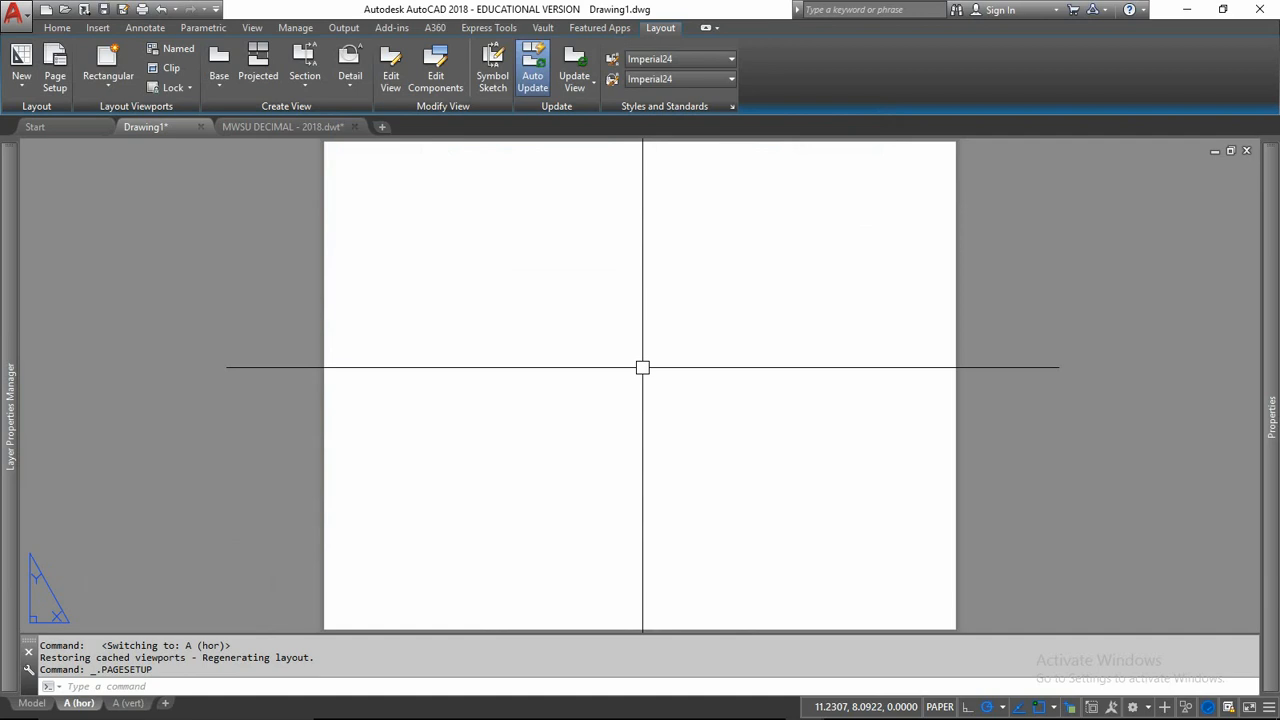
- Move layout A (hor) to the end of the layout order with Move or Copy
mouse_move(82, 703)
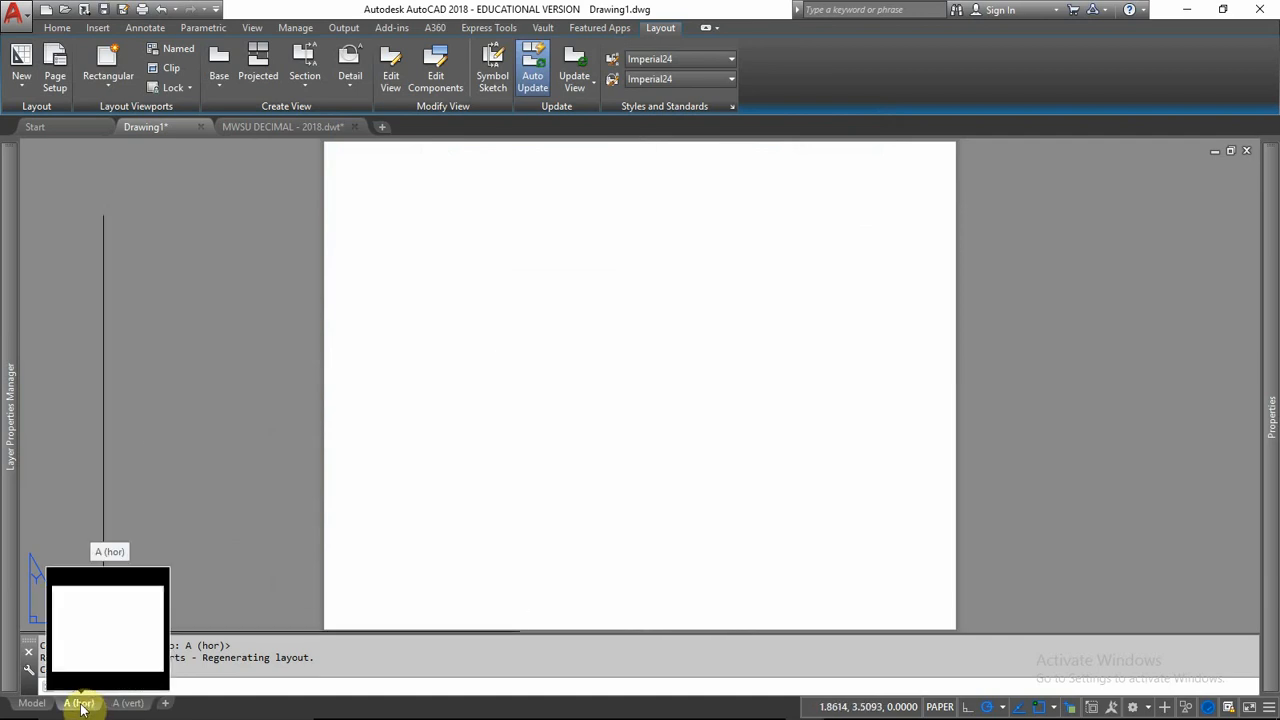
right_click(82, 704)
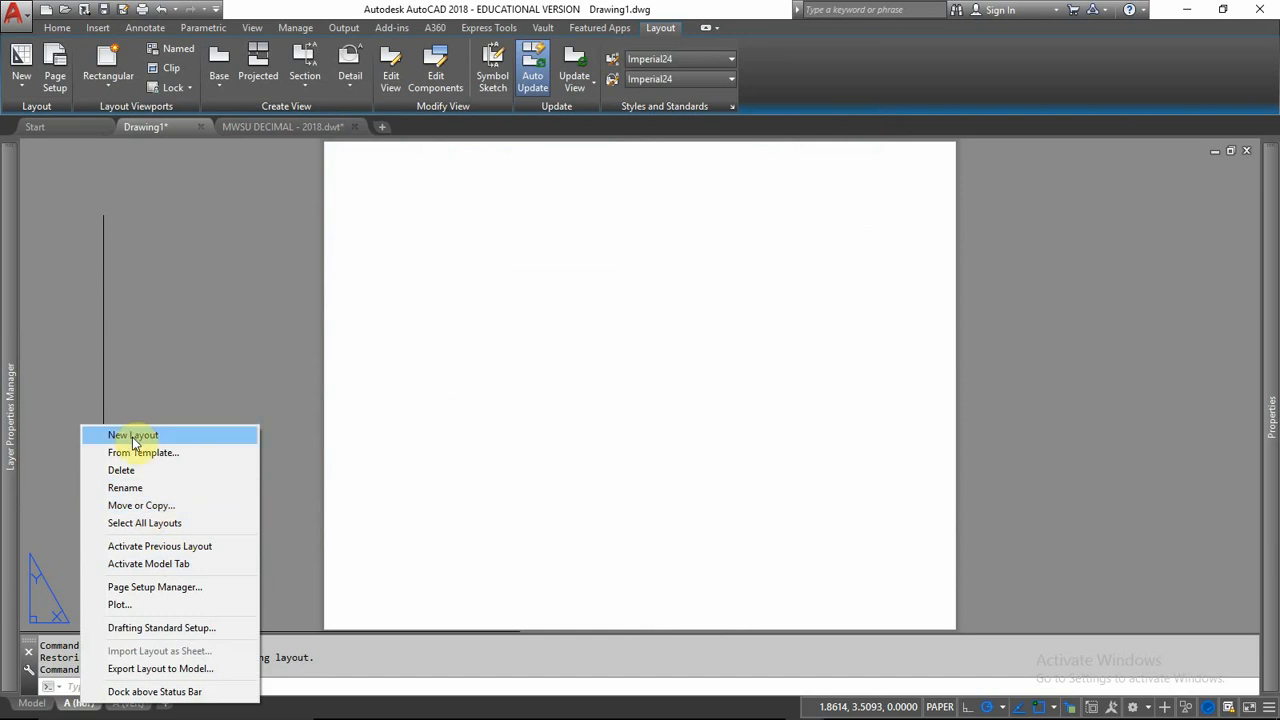
click(135, 506)
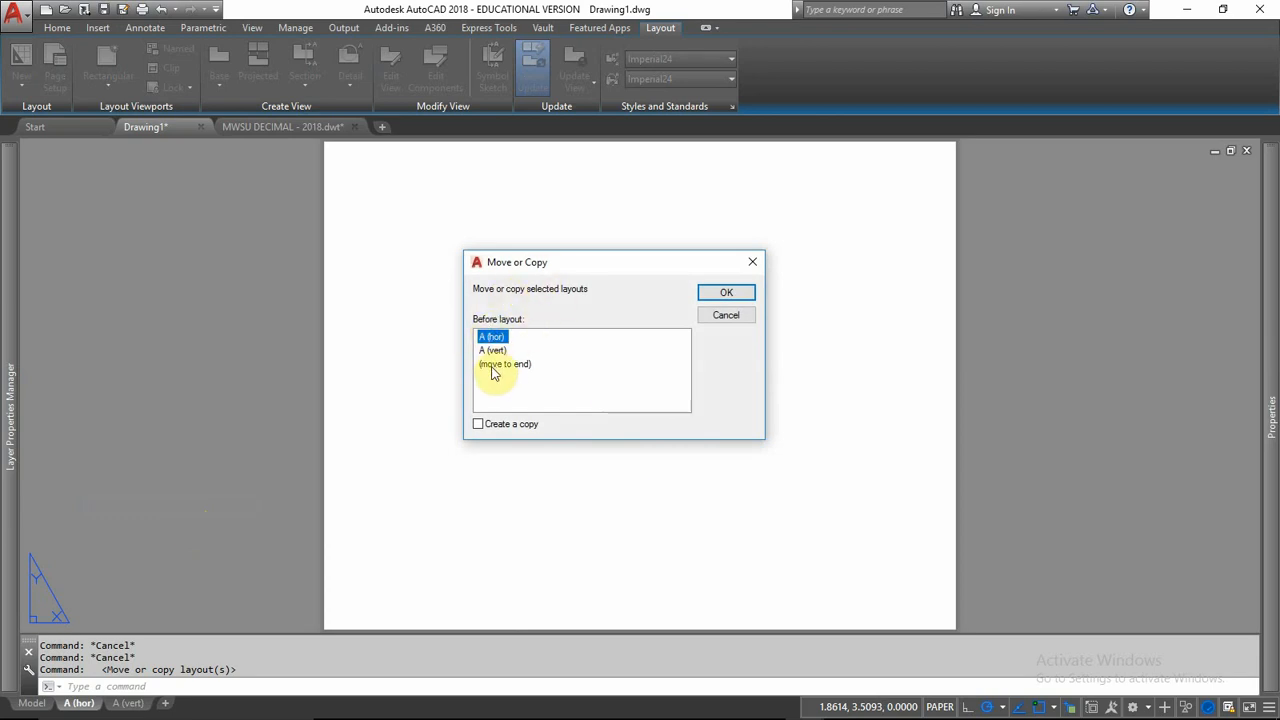
click(501, 365)
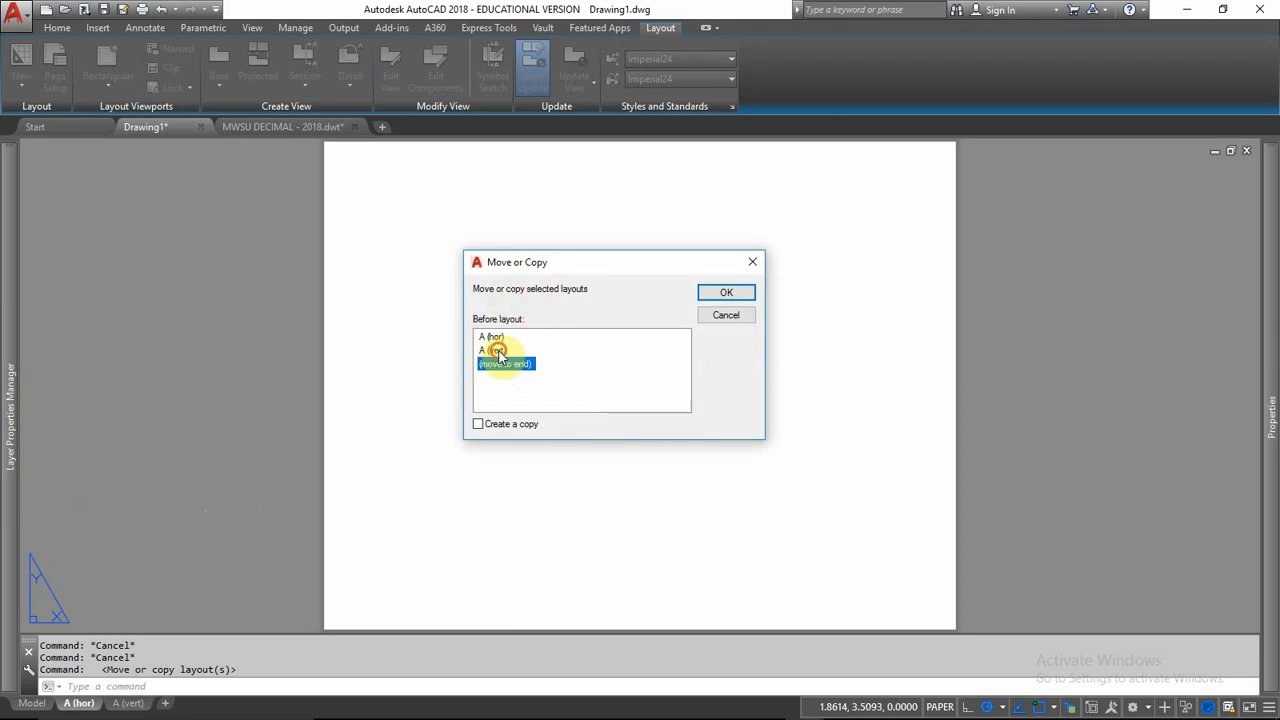
click(499, 351)
click(491, 337)
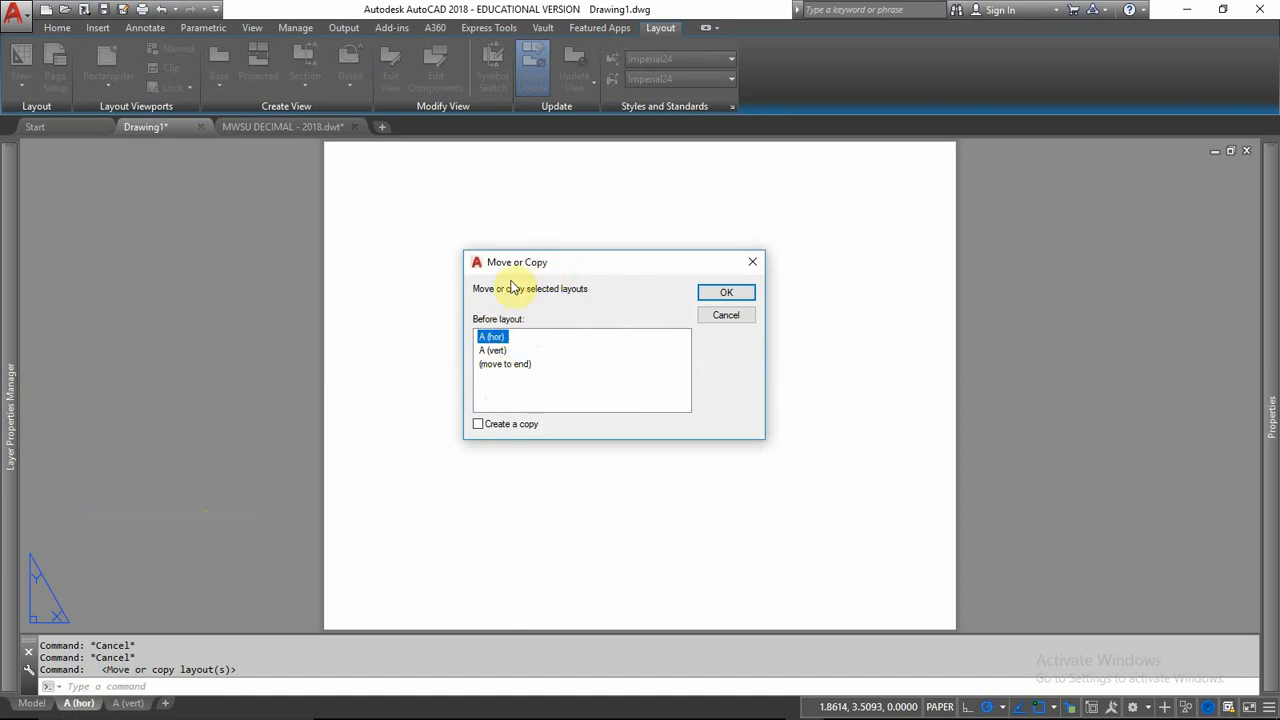
click(493, 366)
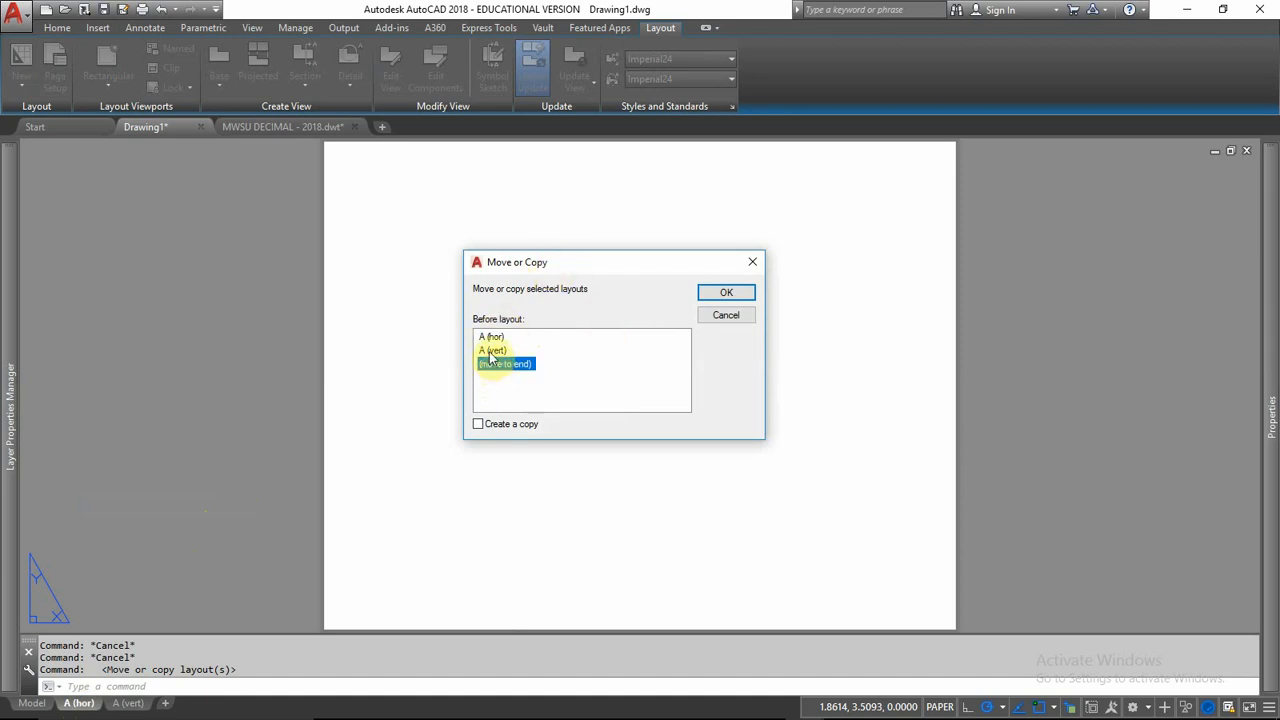
click(491, 352)
click(496, 366)
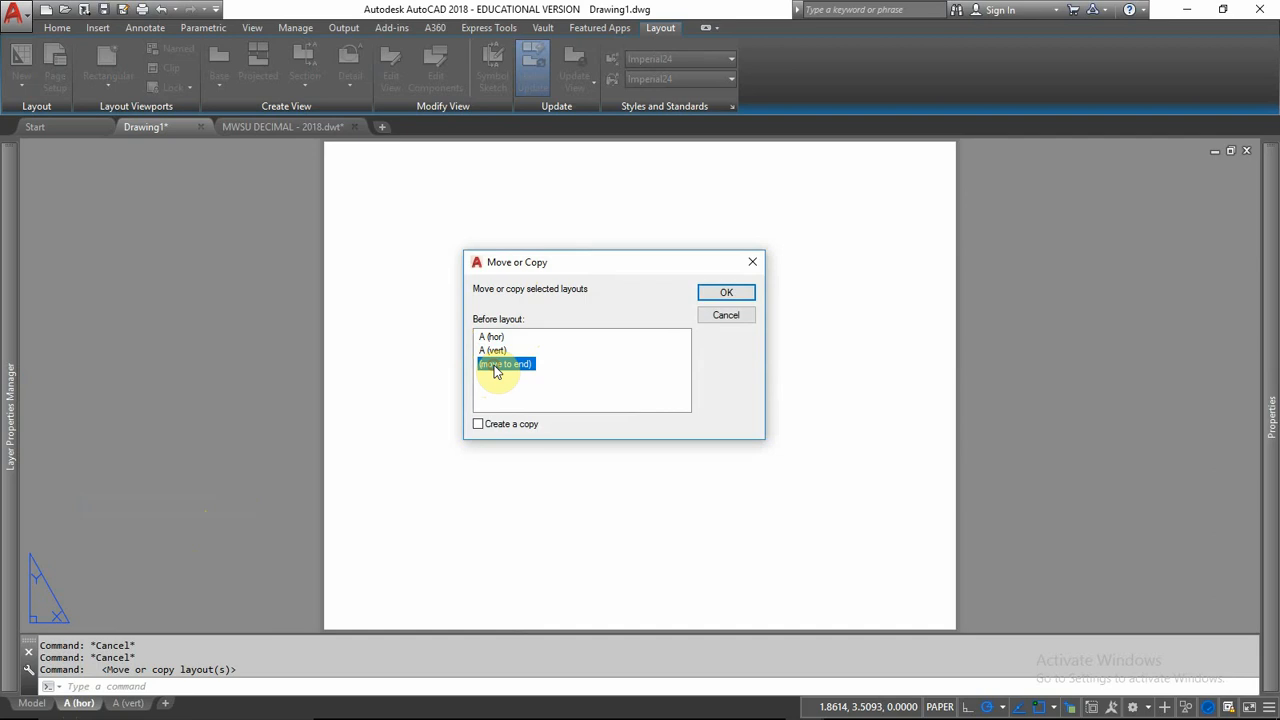
click(724, 293)
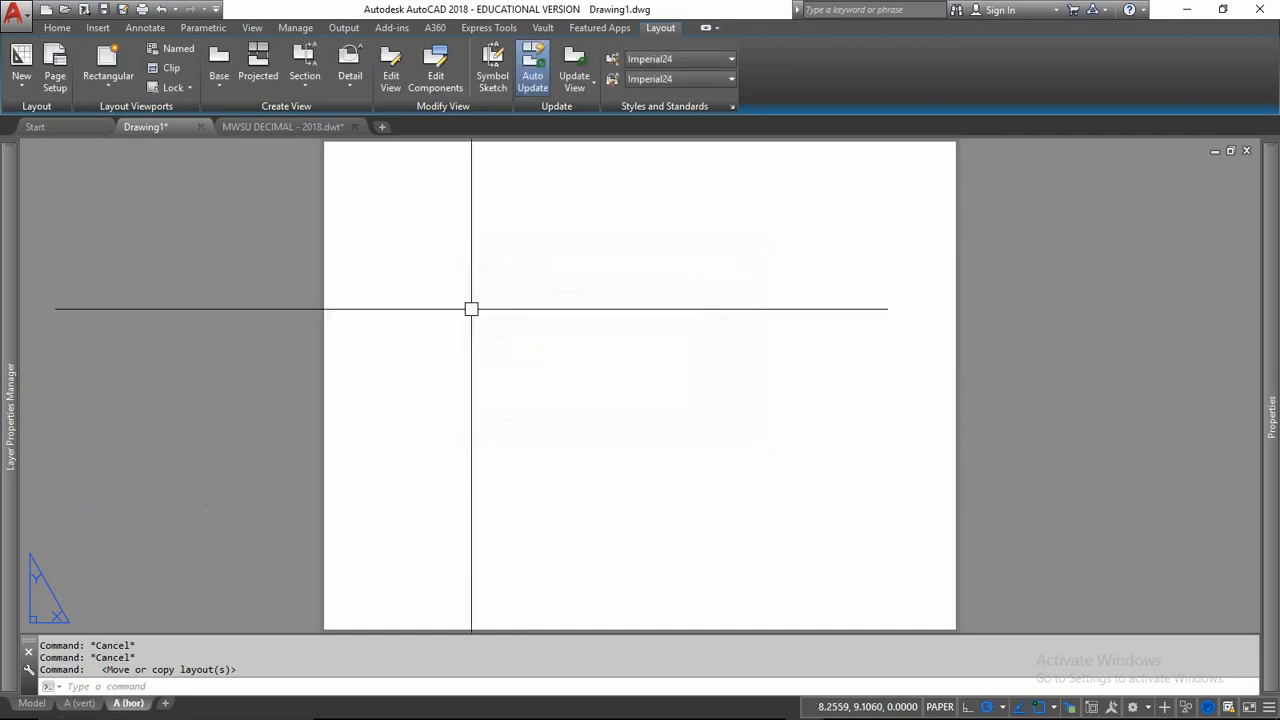
- Move layout A (hor) back before A (vert) with Move or Copy
right_click(130, 704)
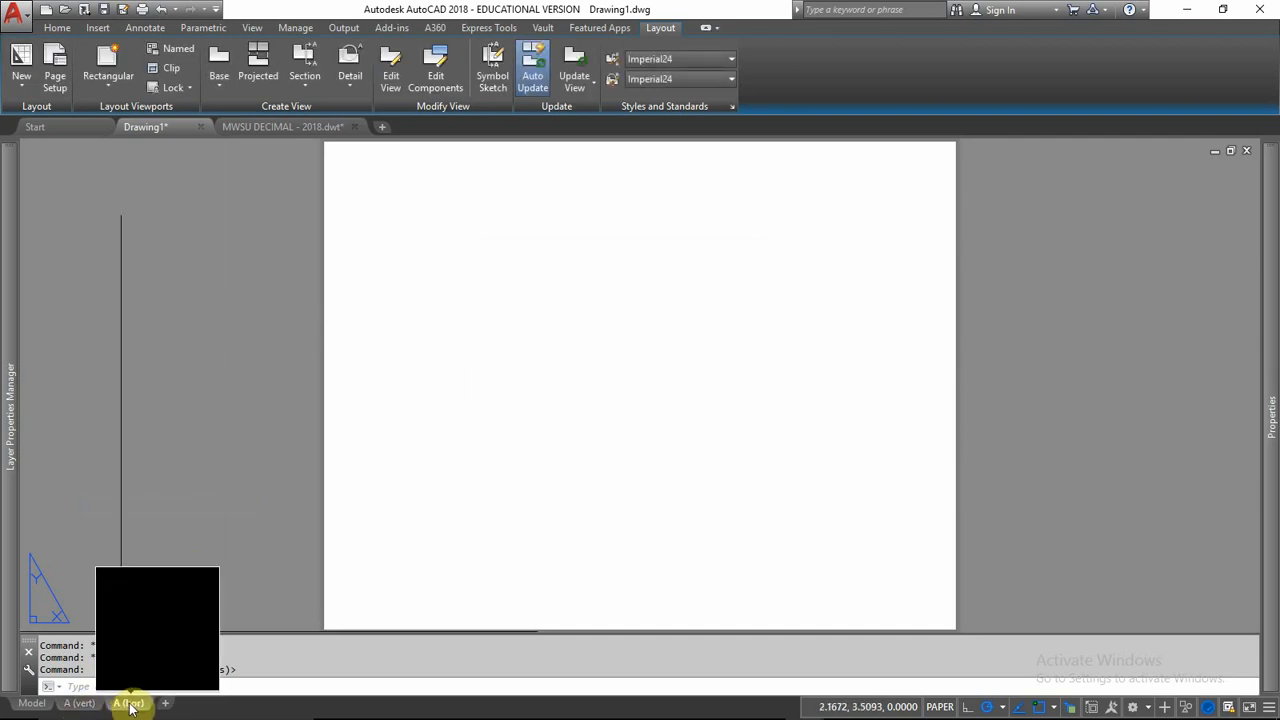
click(195, 504)
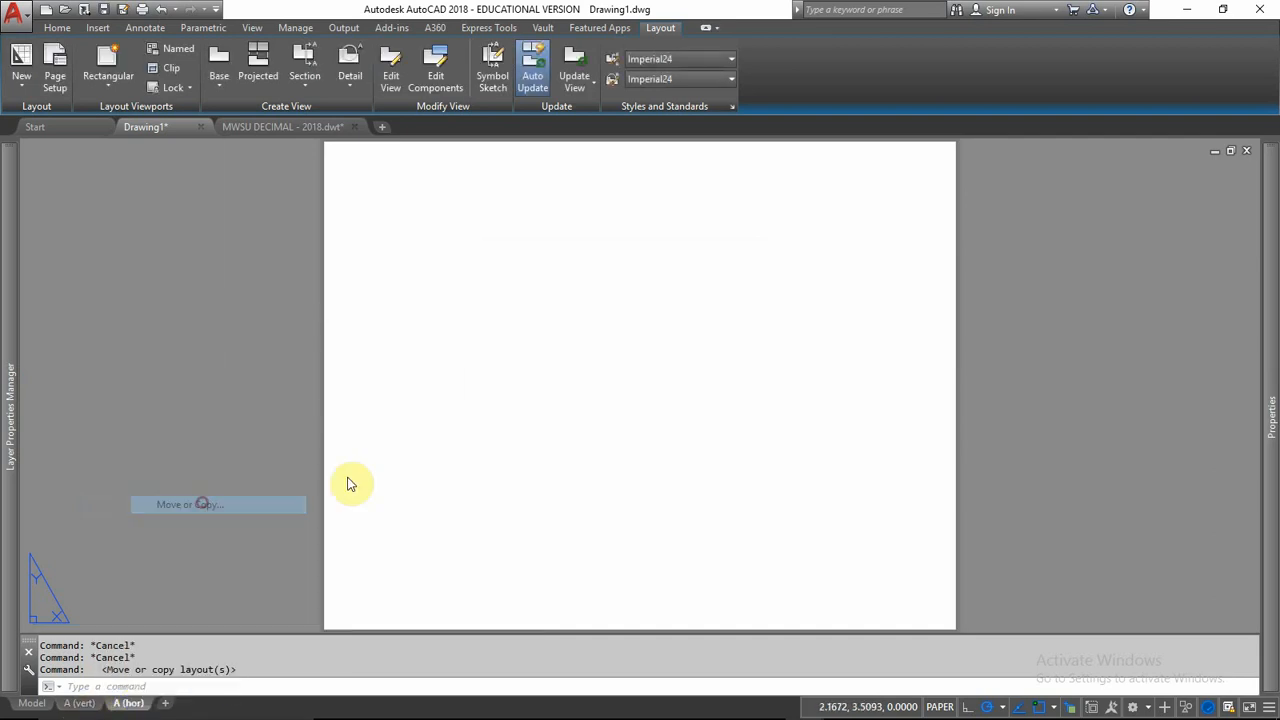
click(489, 350)
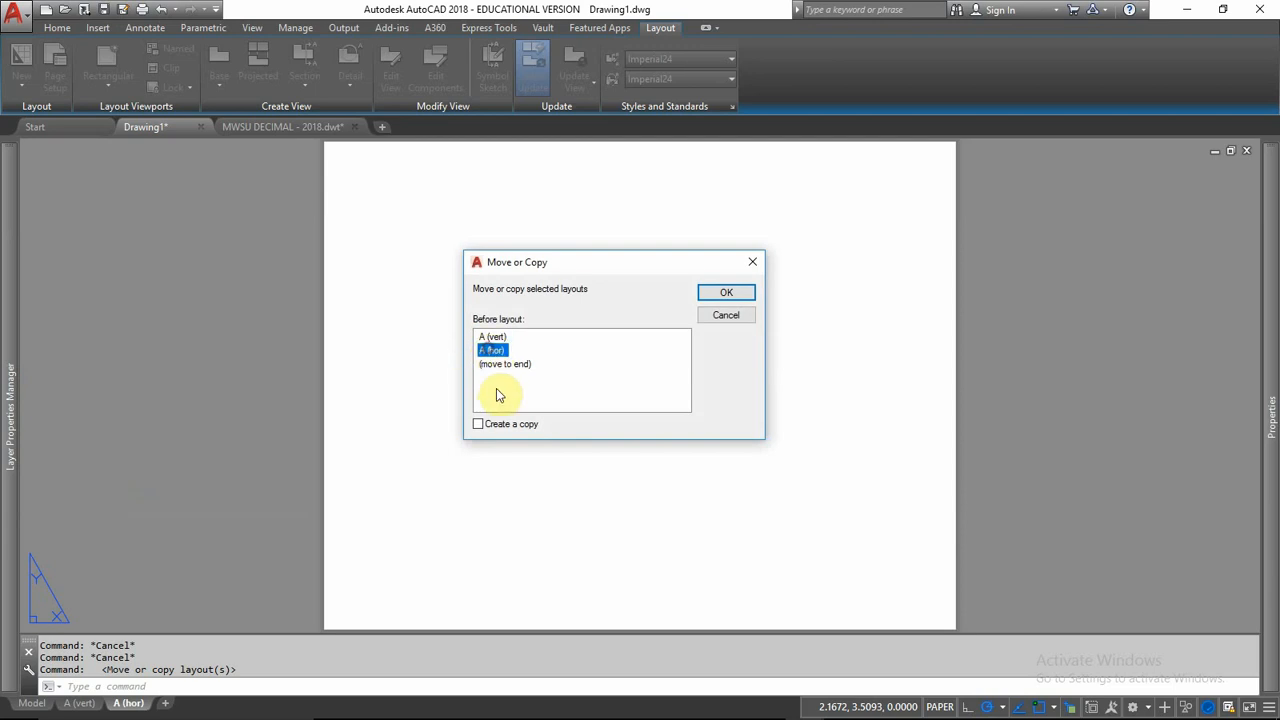
click(491, 337)
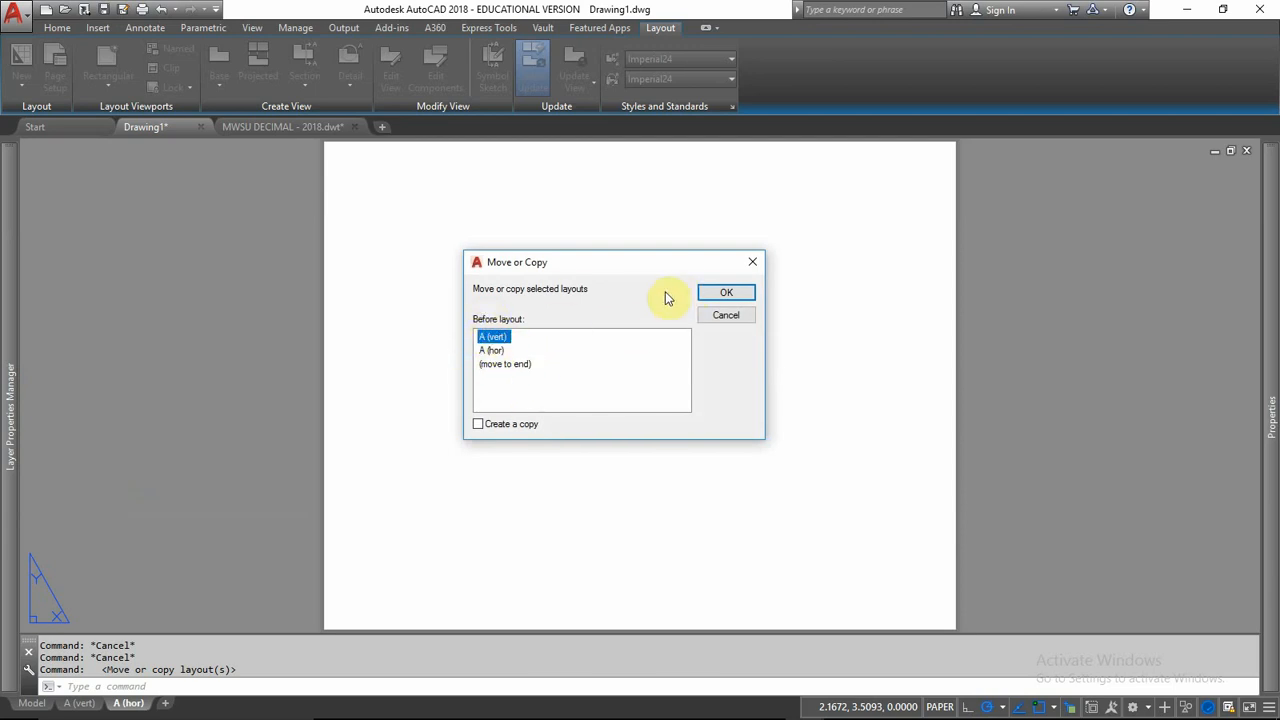
click(716, 292)
click(70, 702)
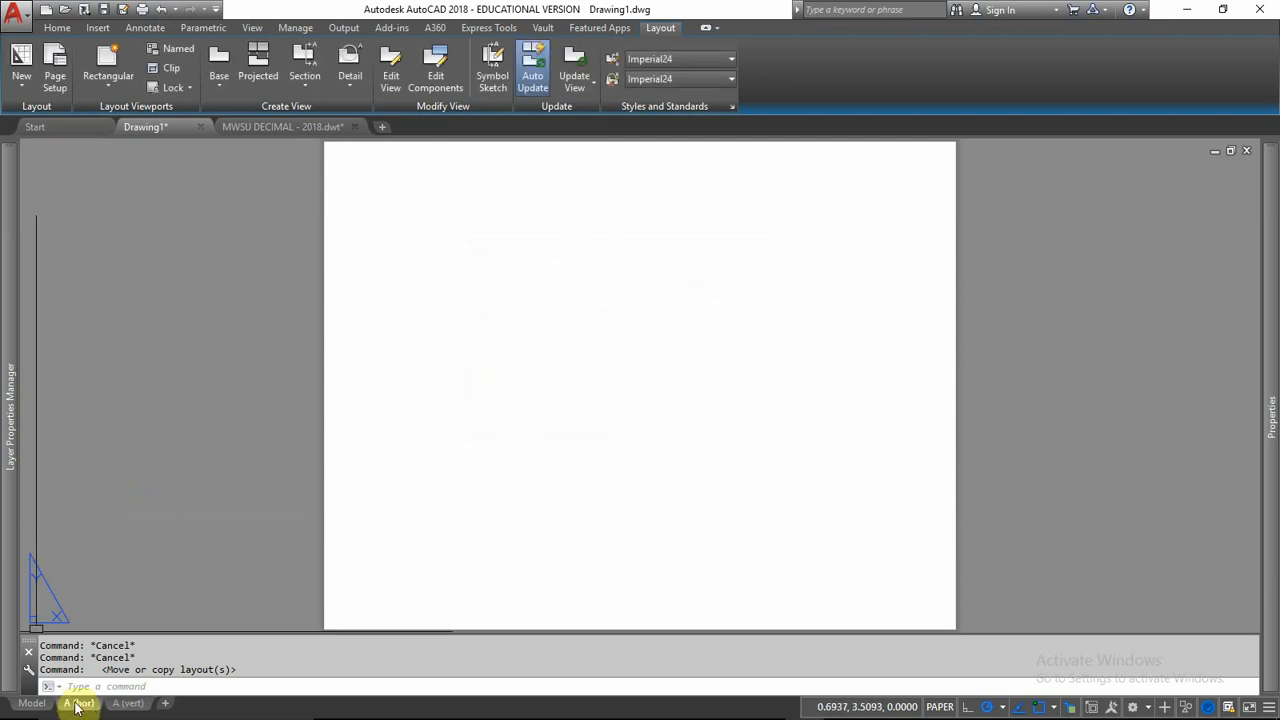
mouse_move(77, 704)
mouse_down()
mouse_move(150, 700)
mouse_move(54, 700)
mouse_up()
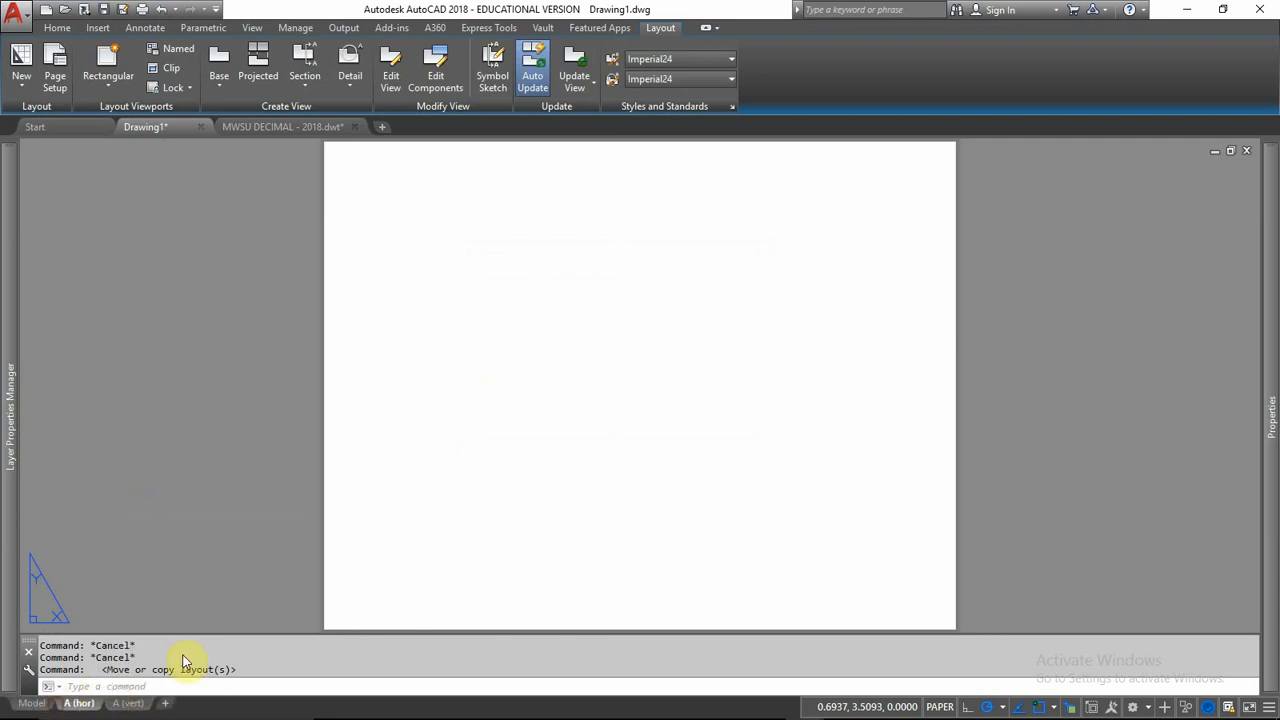
- Create a copy of layout A (hor) at the end of the layout order with Move or Copy
right_click(86, 705)
click(138, 507)
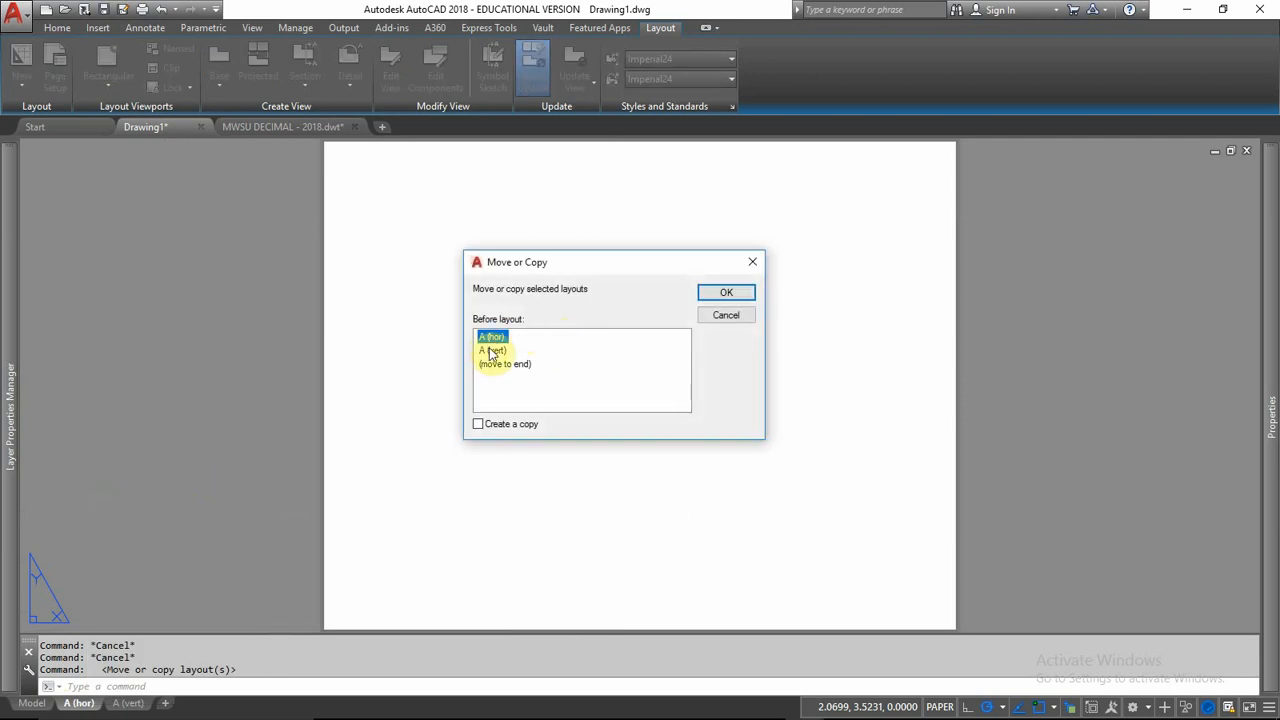
click(477, 425)
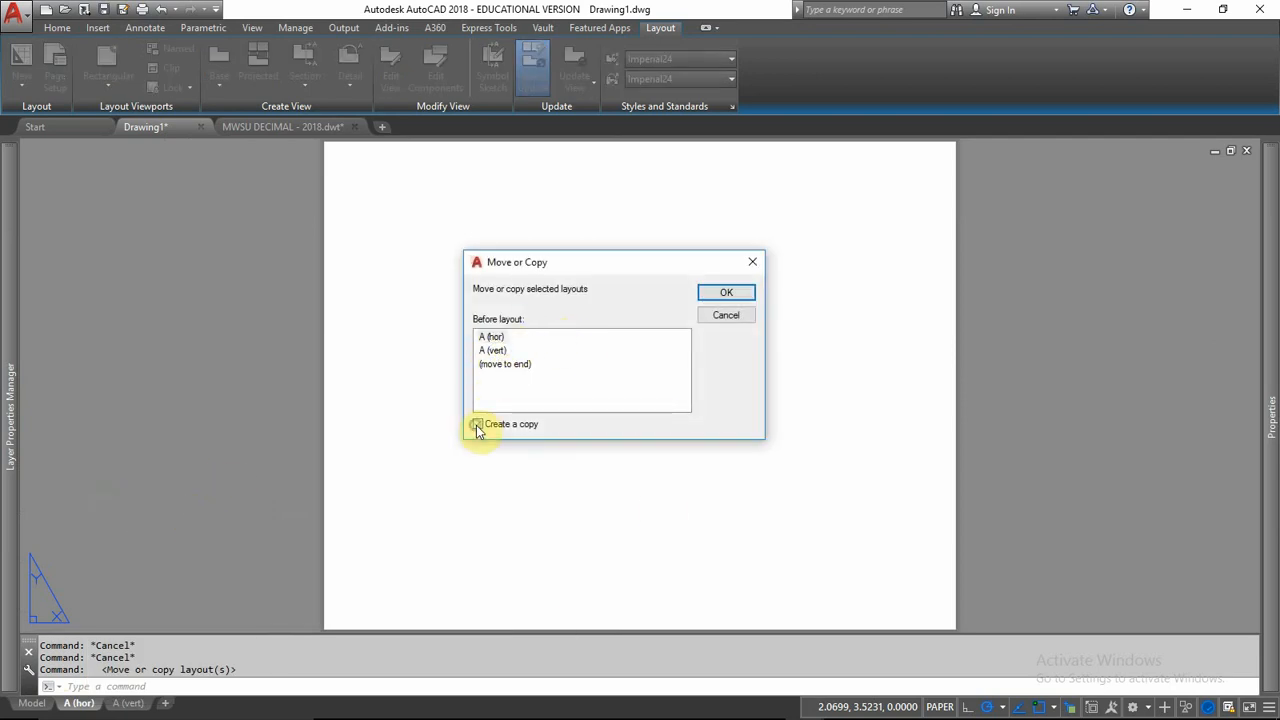
click(503, 364)
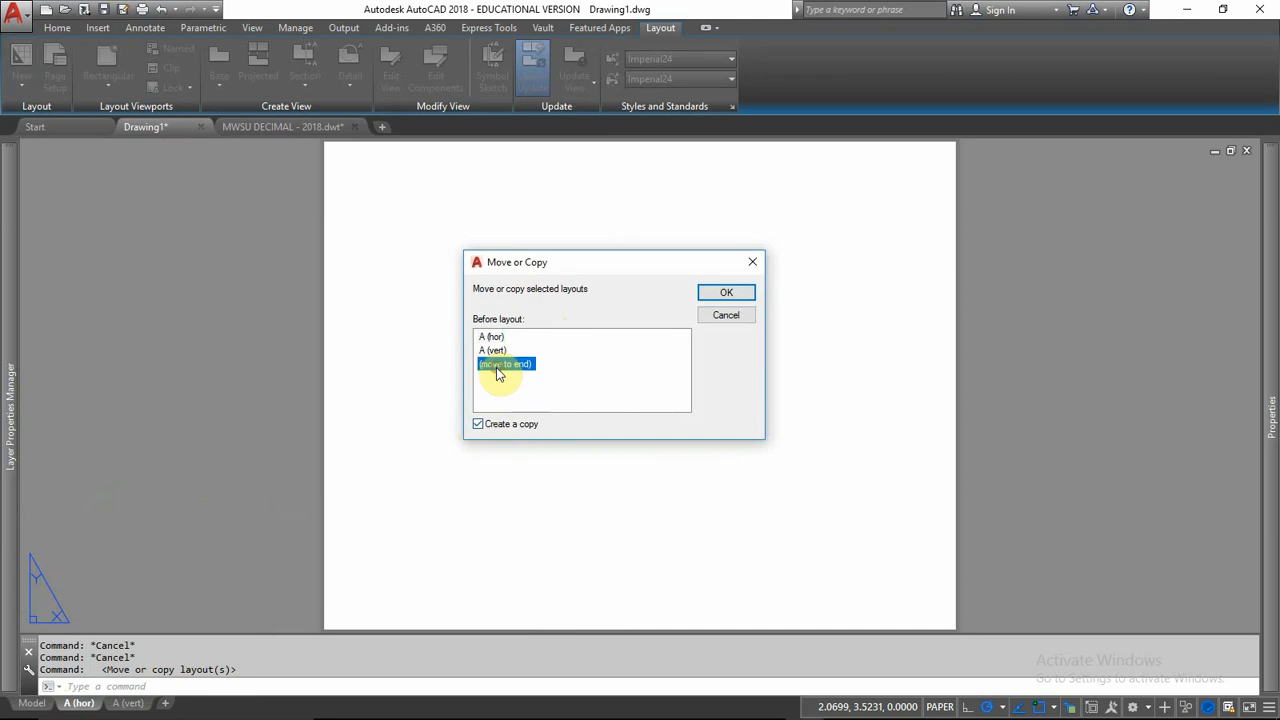
click(740, 292)
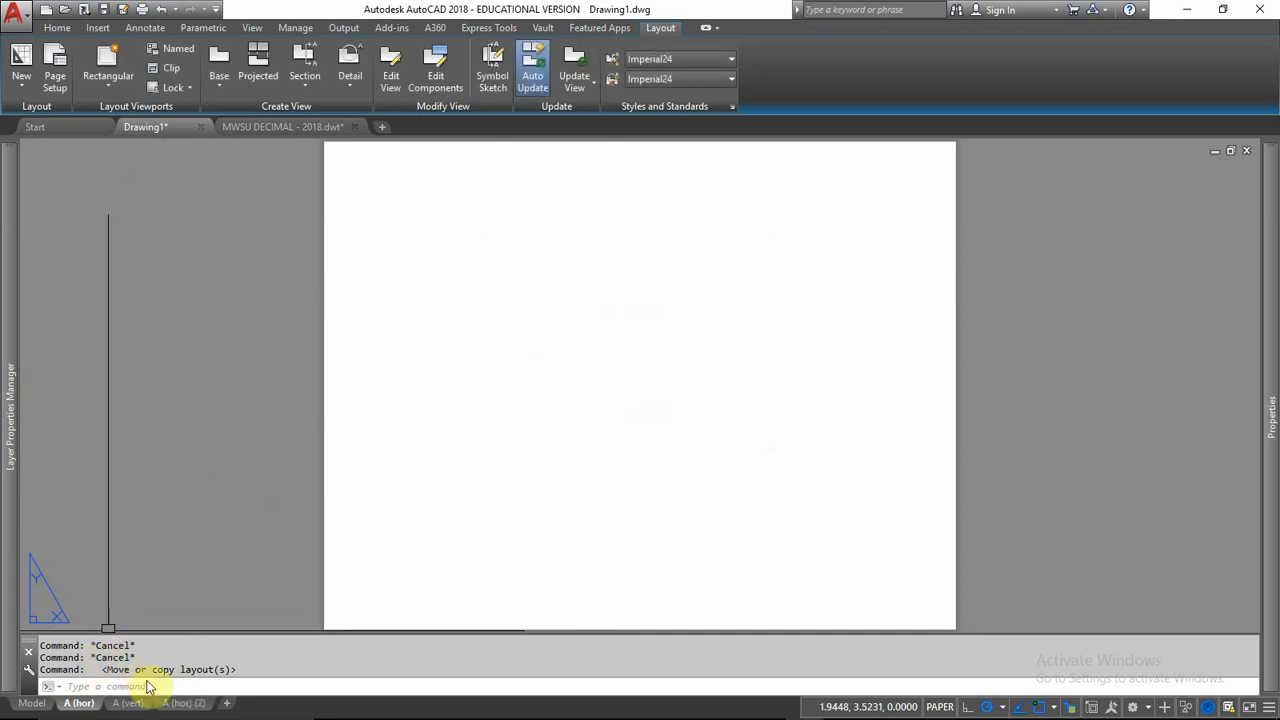
- Activate layout A (hor) (2) and set the paper size in its page setup to Tabloid
mouse_move(195, 704)
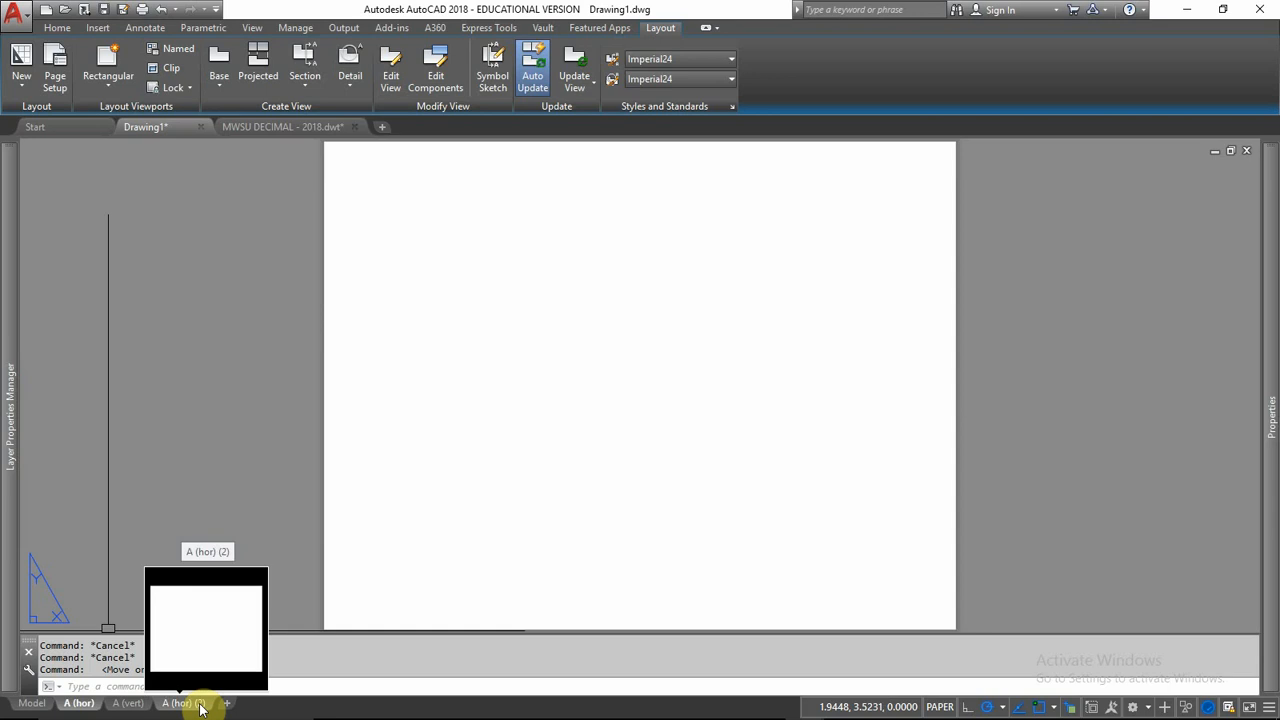
click(195, 704)
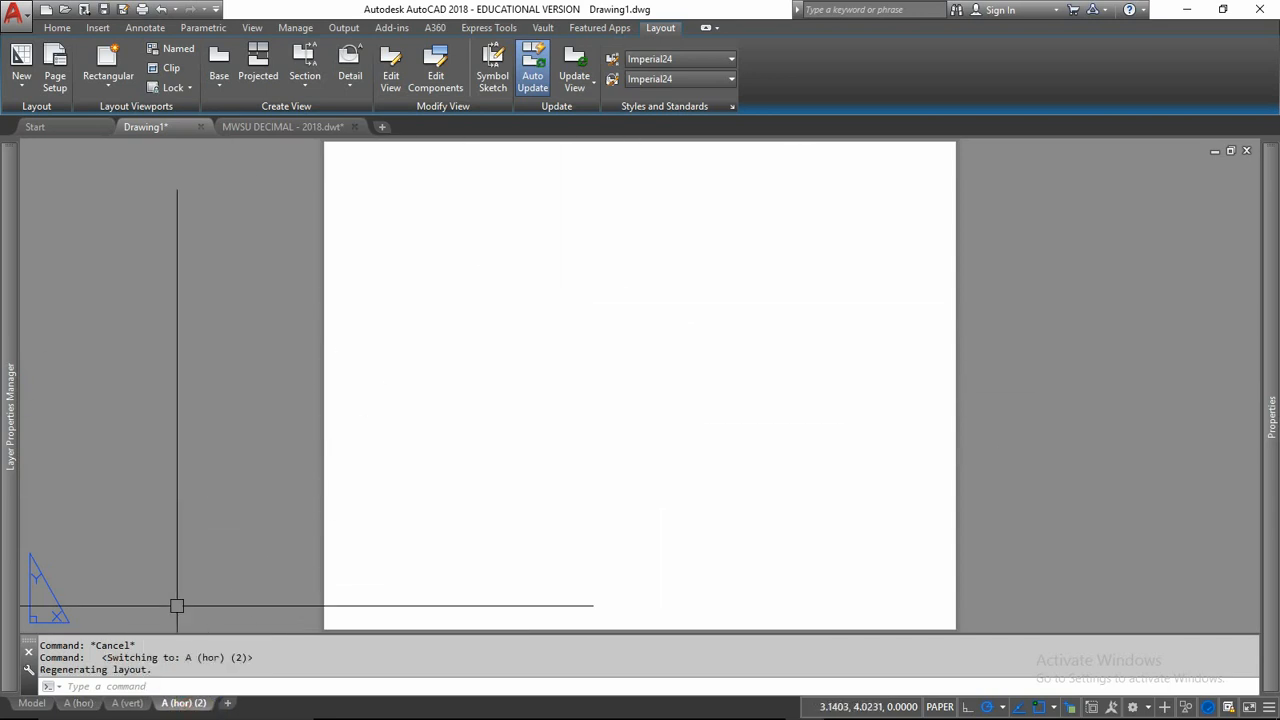
right_click(183, 703)
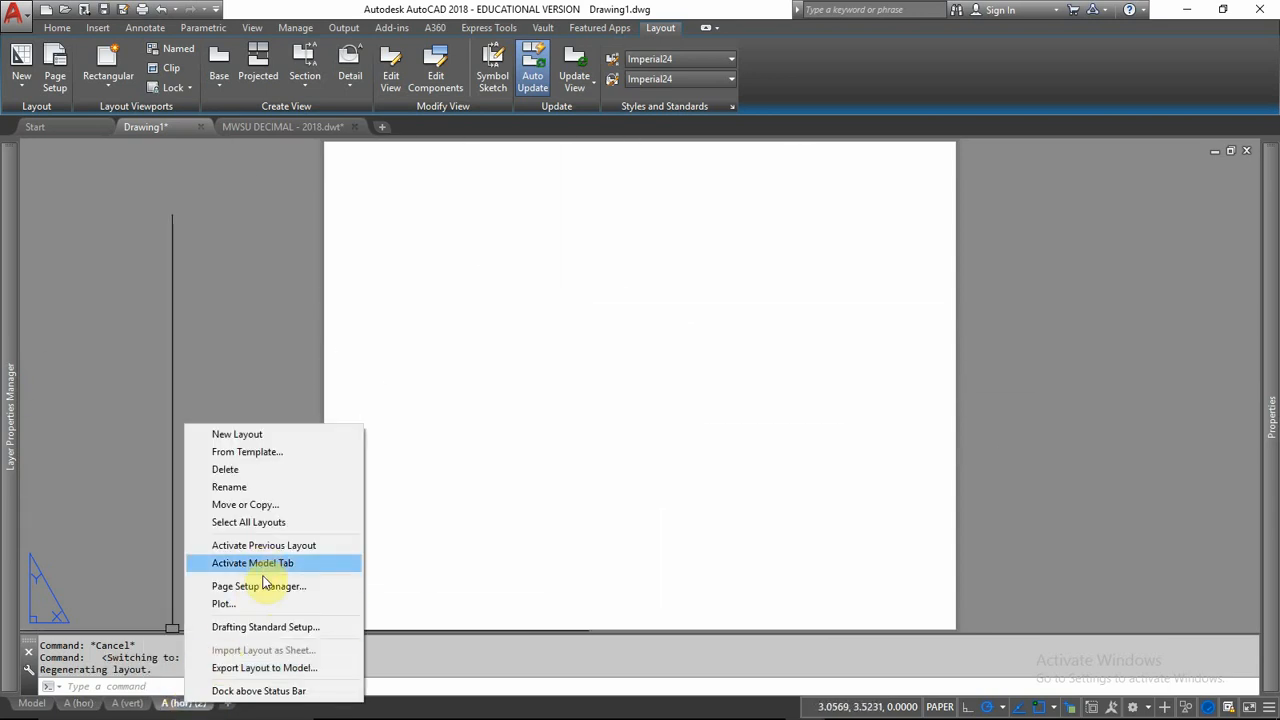
click(245, 586)
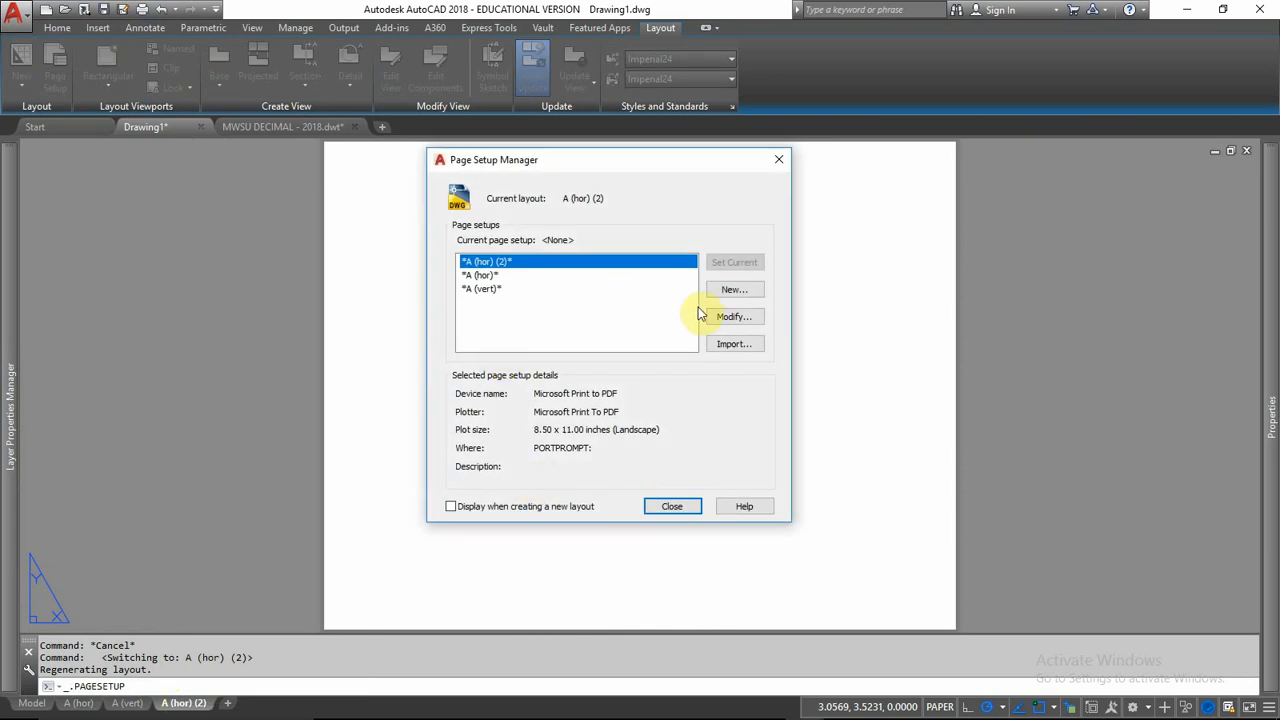
click(730, 317)
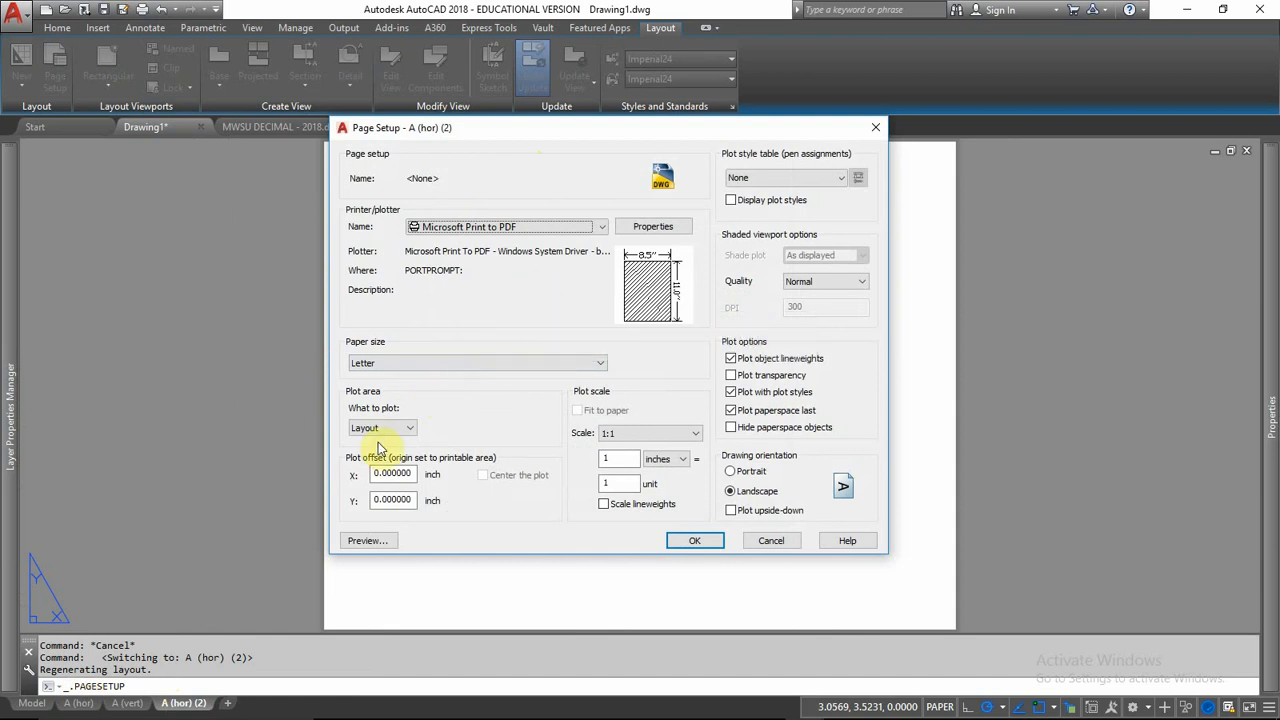
click(420, 366)
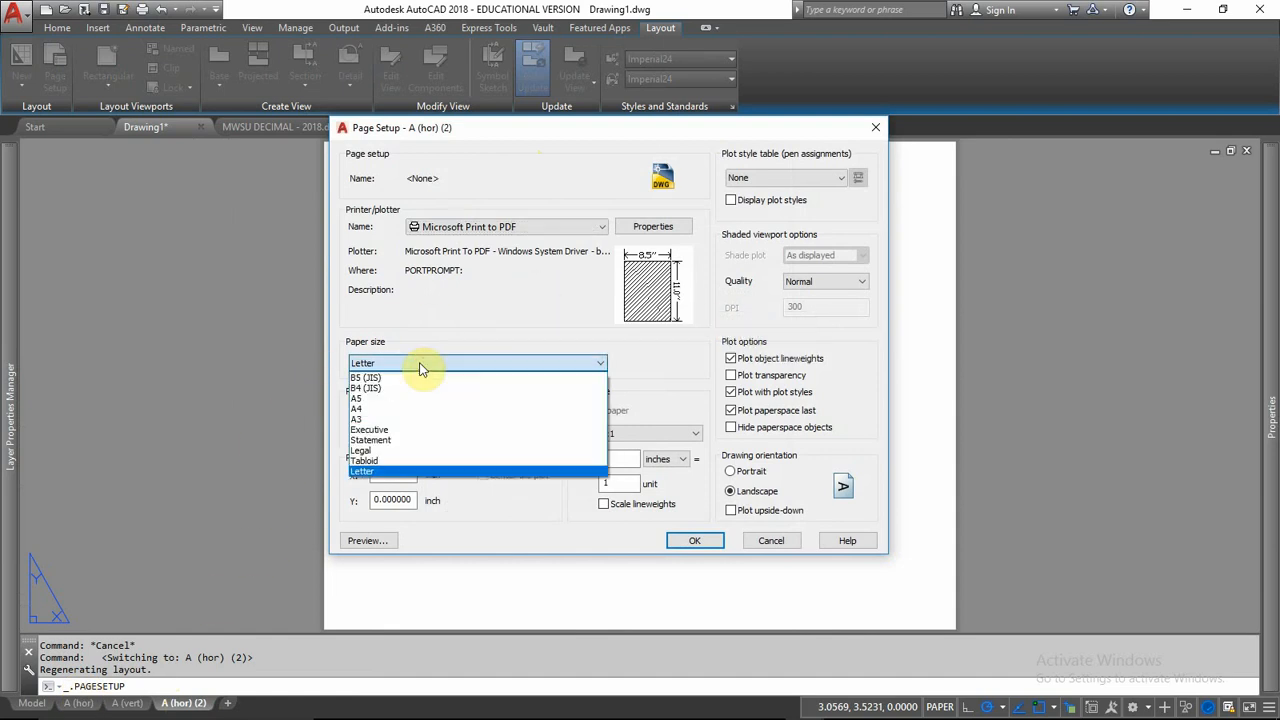
click(365, 461)
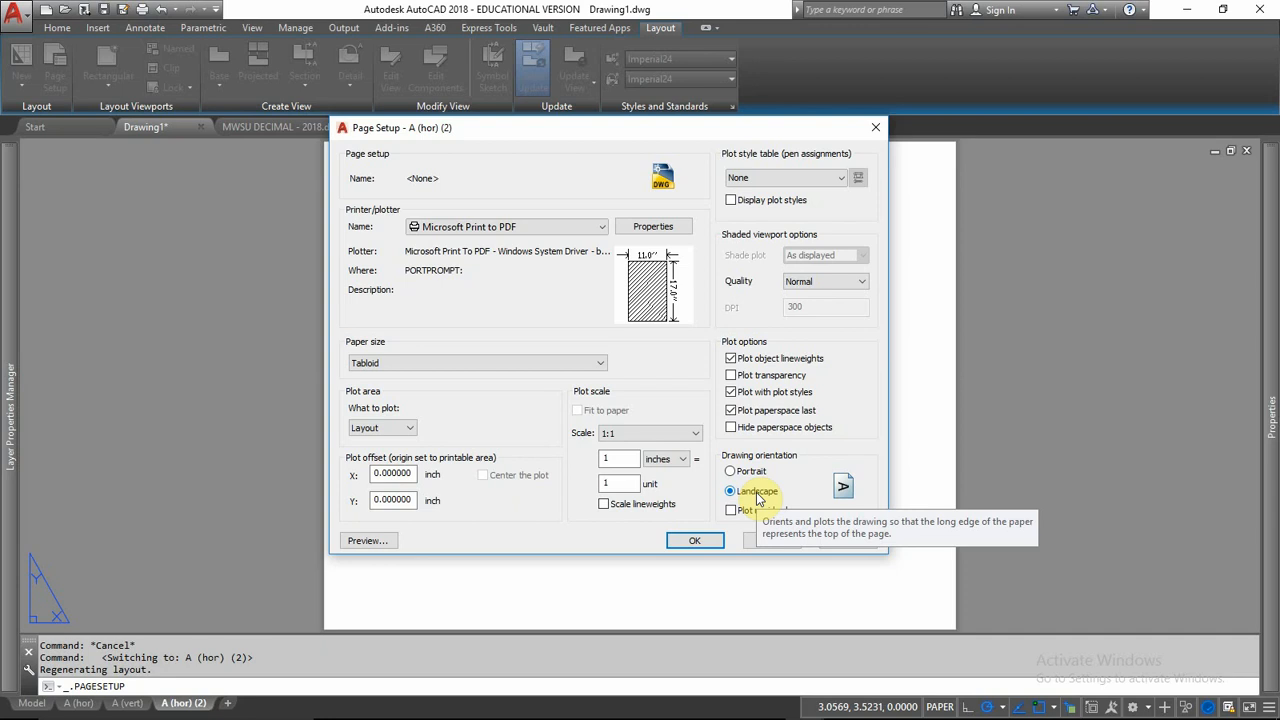
click(697, 541)
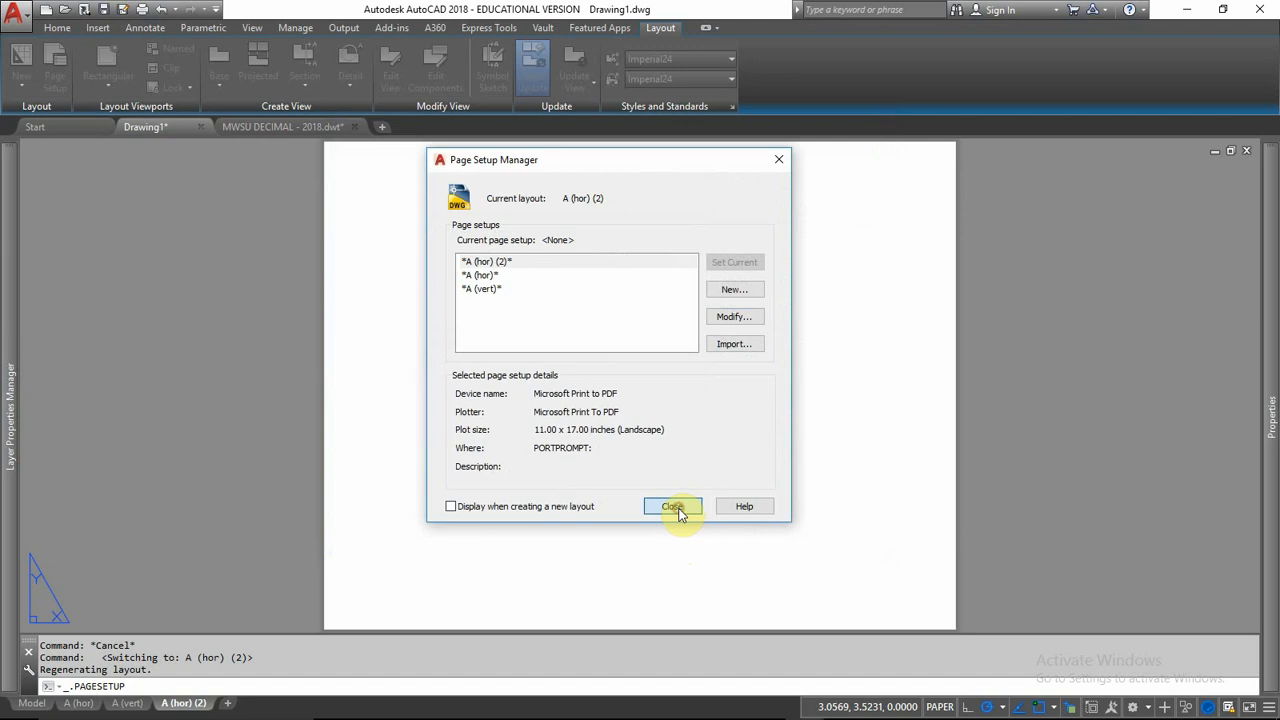
click(679, 506)
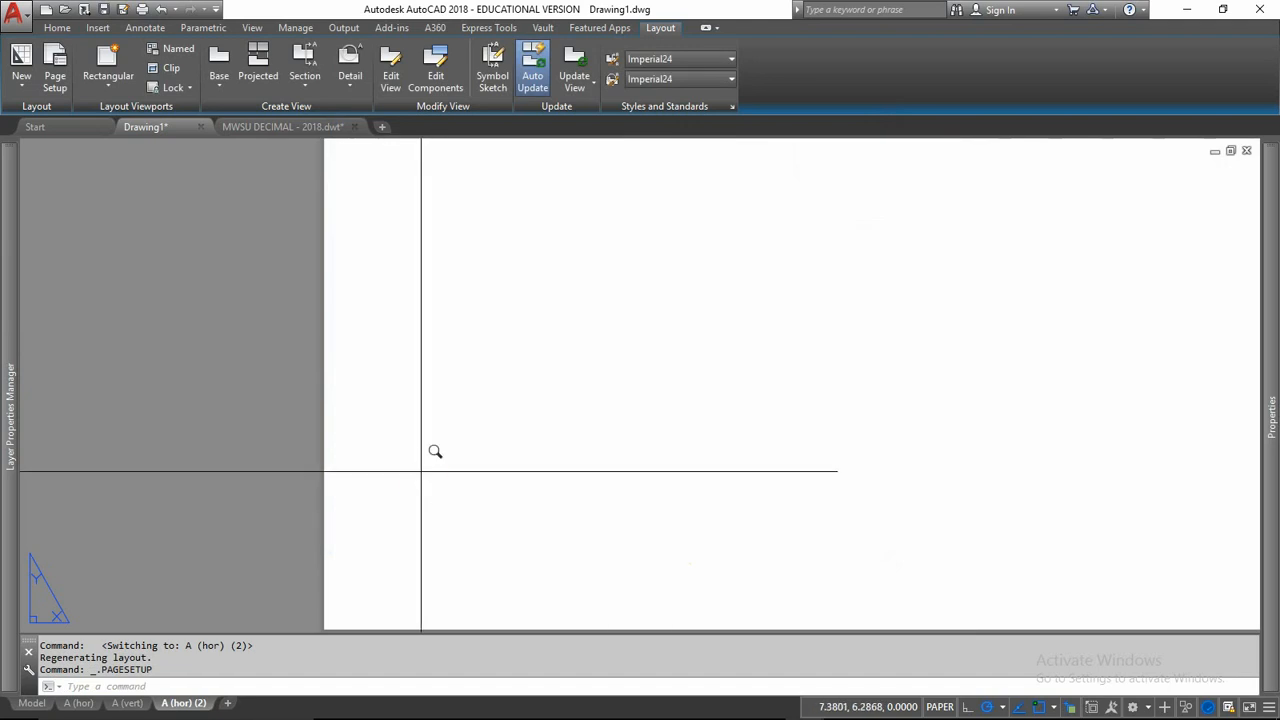
- View the whole sheet of the copied Tabloid layout with Zoom All and Zoom Extents
text(z)
key(Return)
text(a)
key(Return)
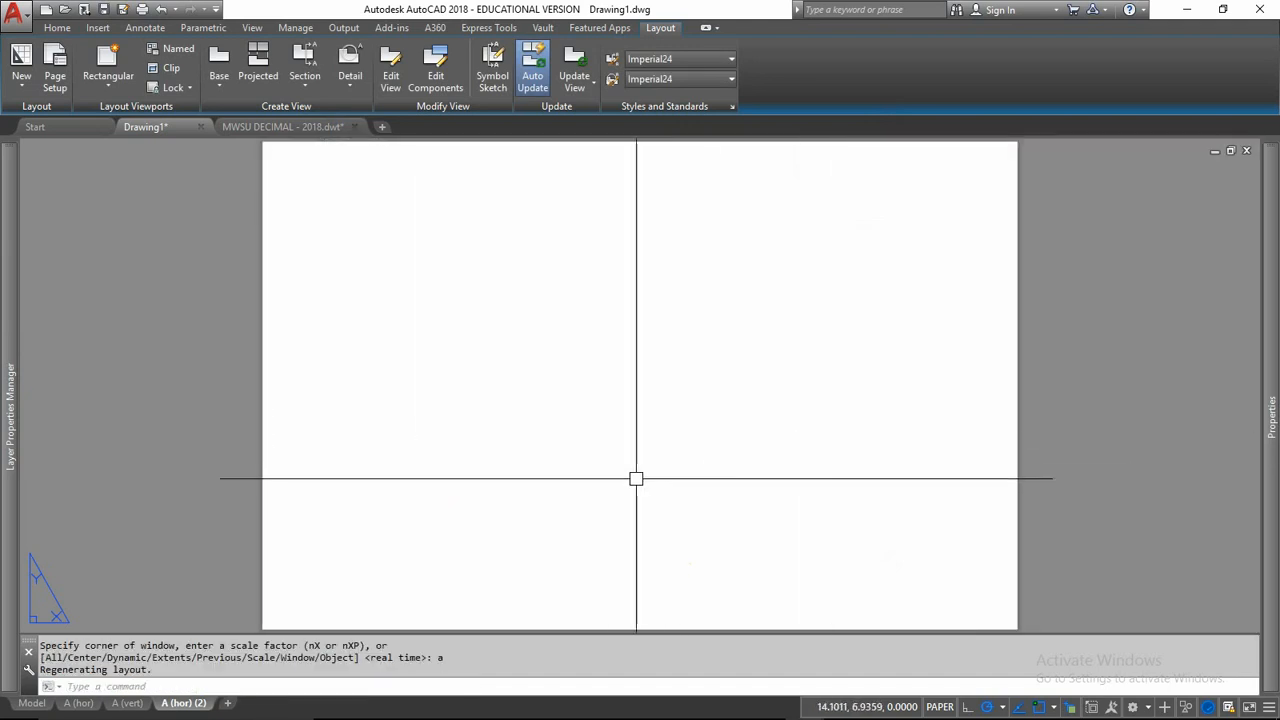
scroll(636, 479, down, 2)
scroll(640, 470, up, 2)
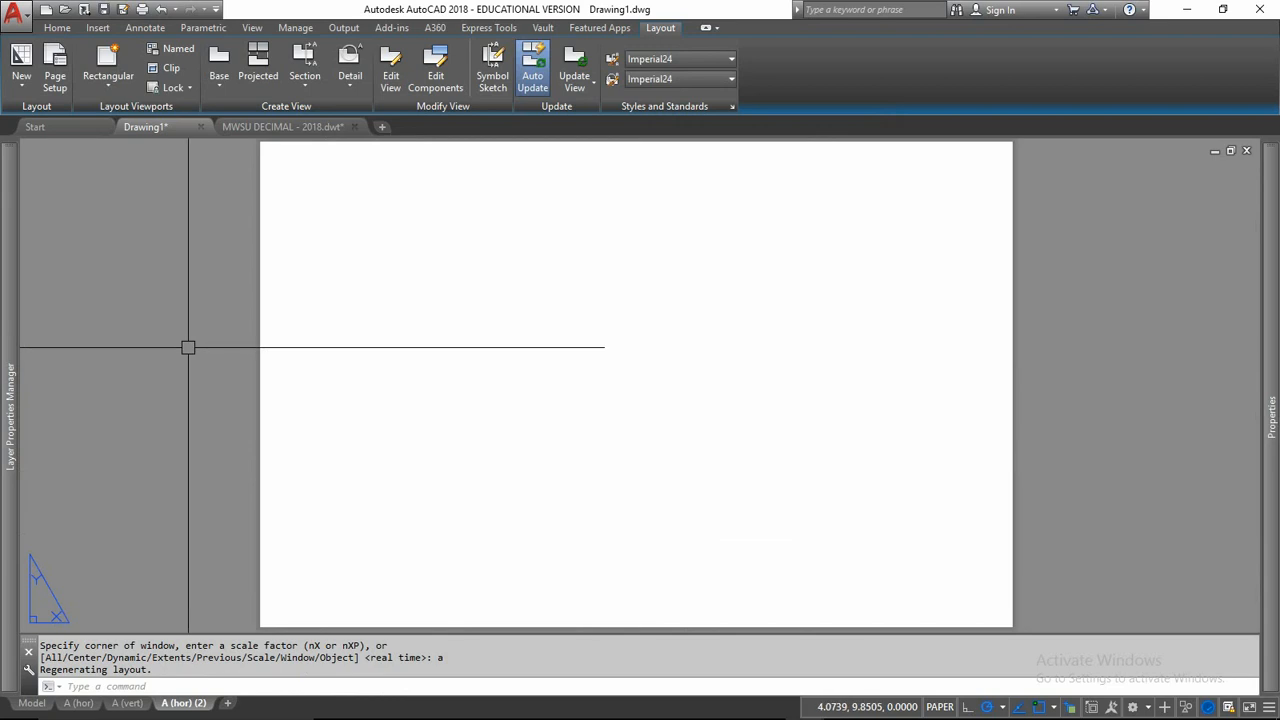
text(z)
key(Return)
text(e)
key(Return)
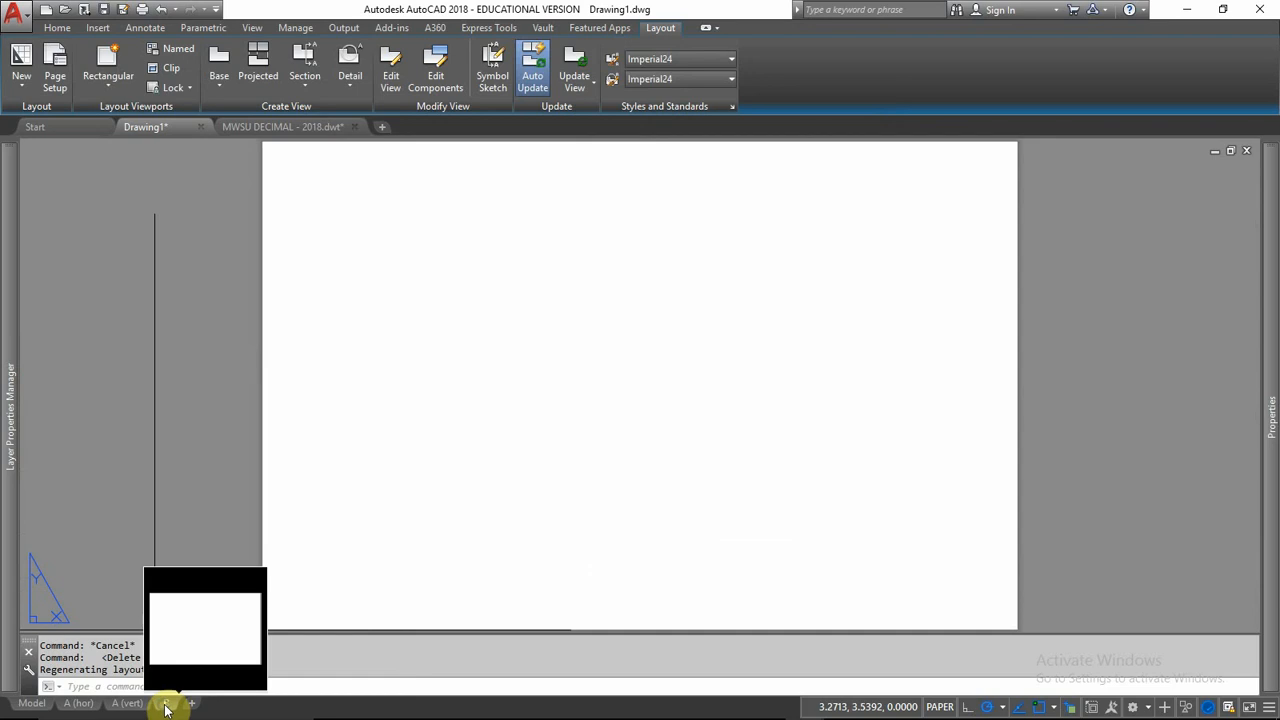
- Create a copy of layout B at the end of the layout order with Move or Copy
right_click(166, 705)
click(226, 506)
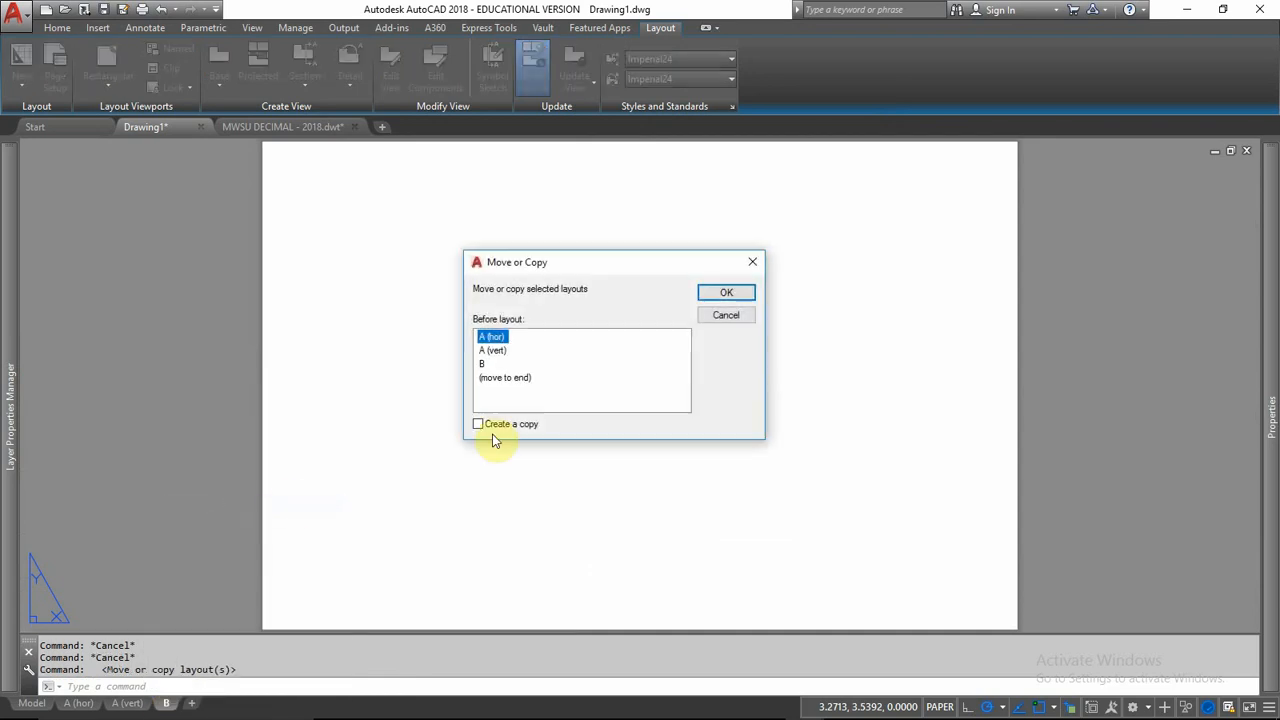
click(508, 379)
click(506, 424)
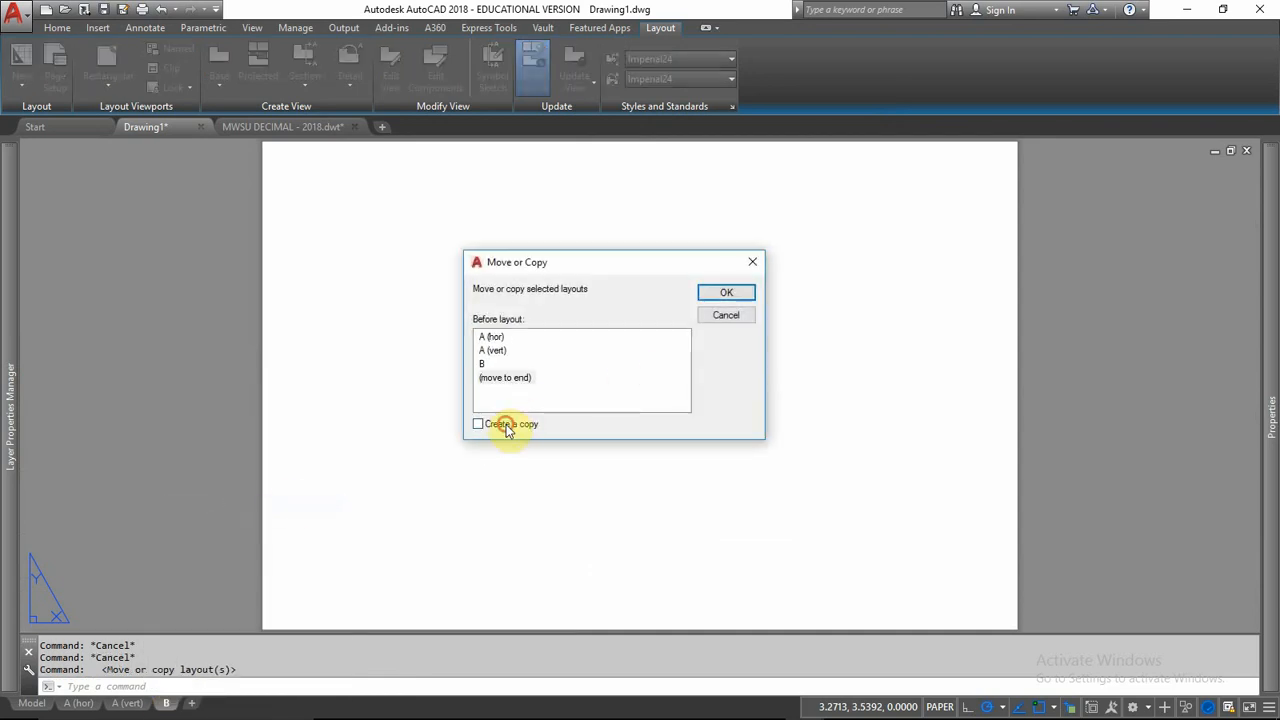
click(724, 292)
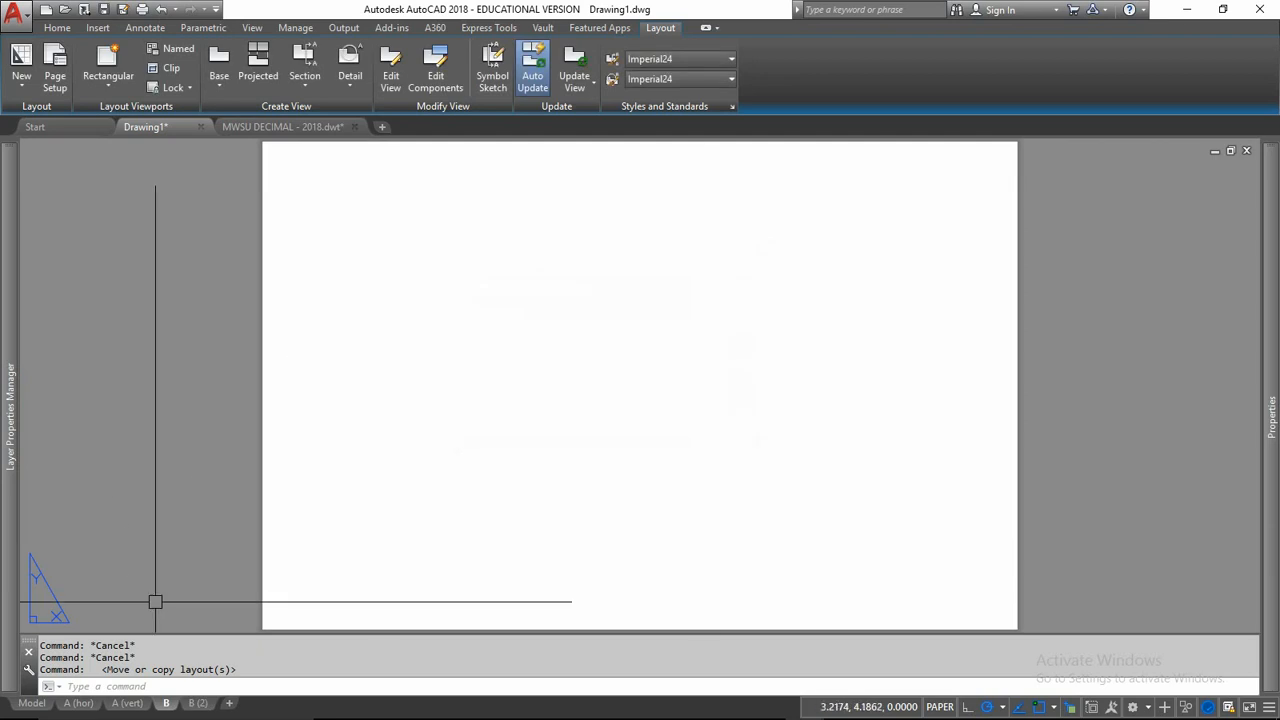
- Rename layout B (2) as C and set the printer in its page setup to None
click(199, 705)
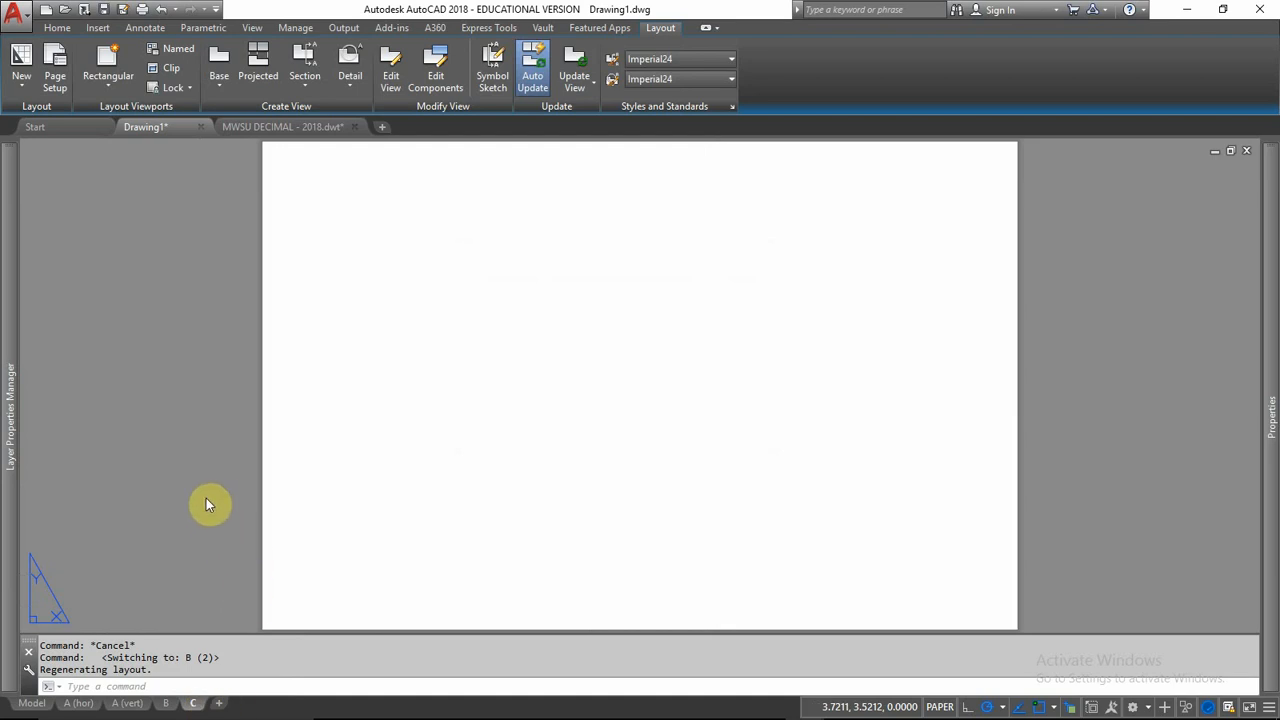
click(54, 62)
click(728, 316)
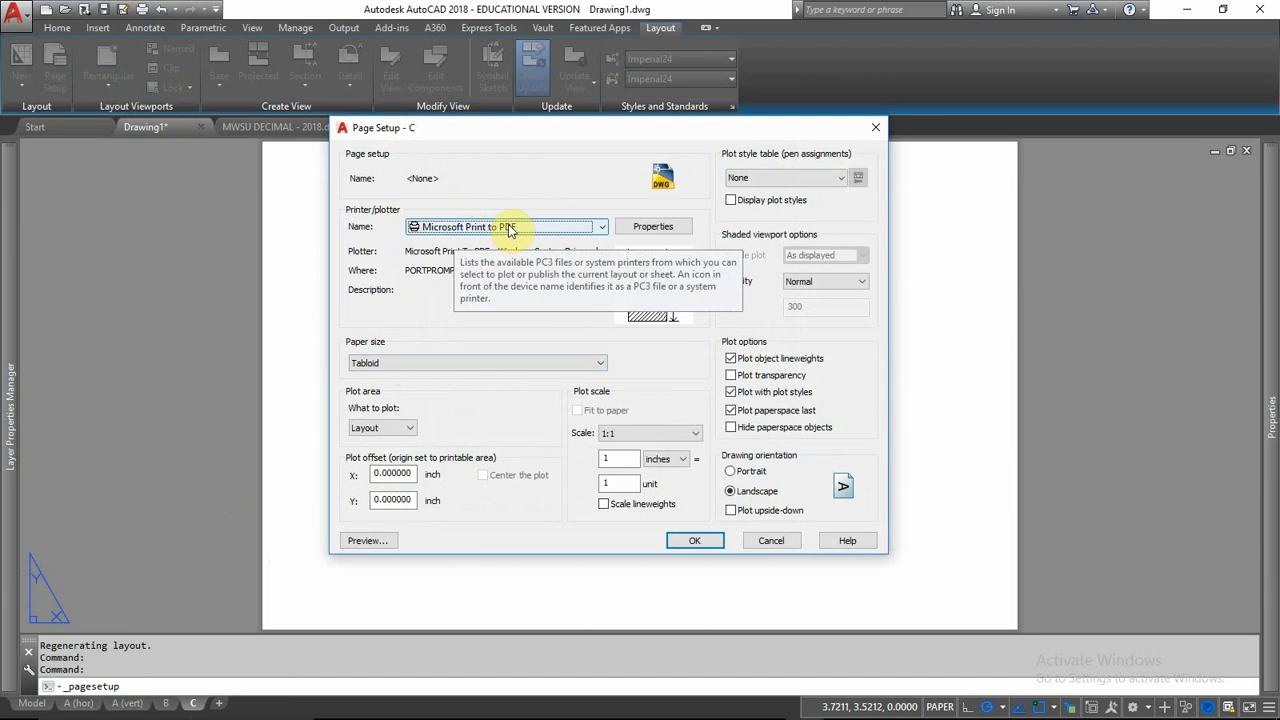
click(449, 359)
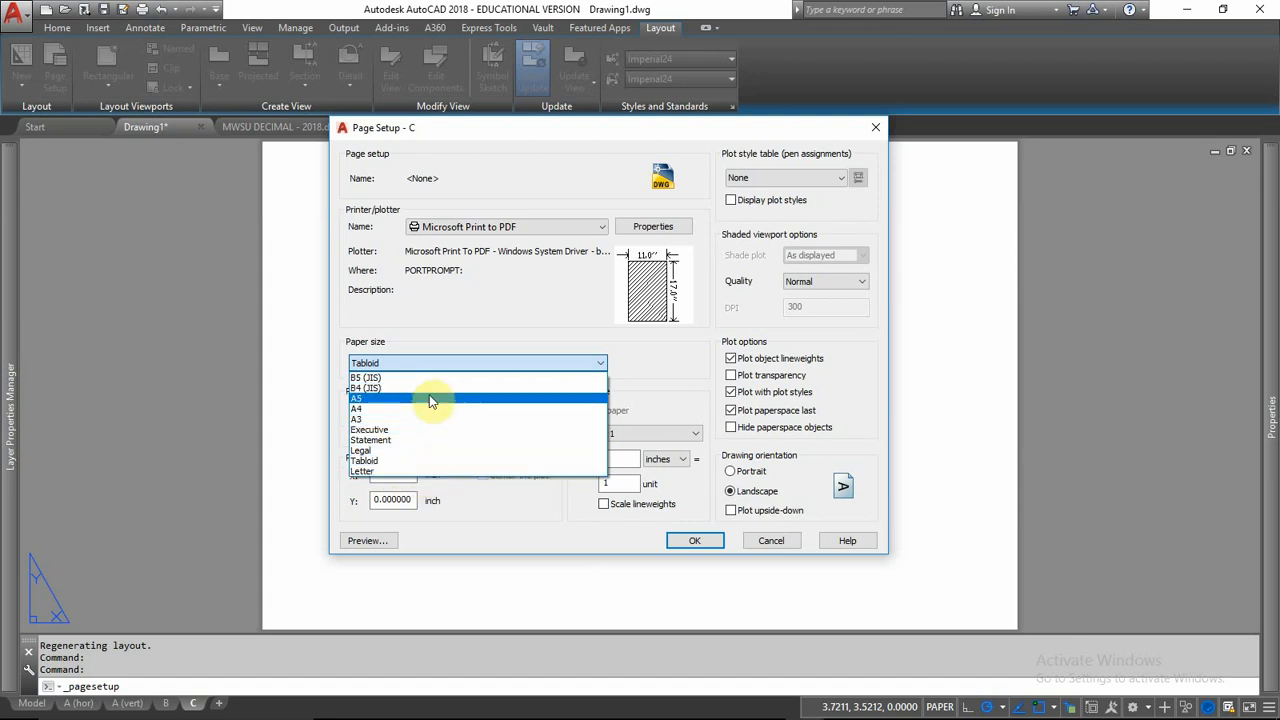
click(443, 471)
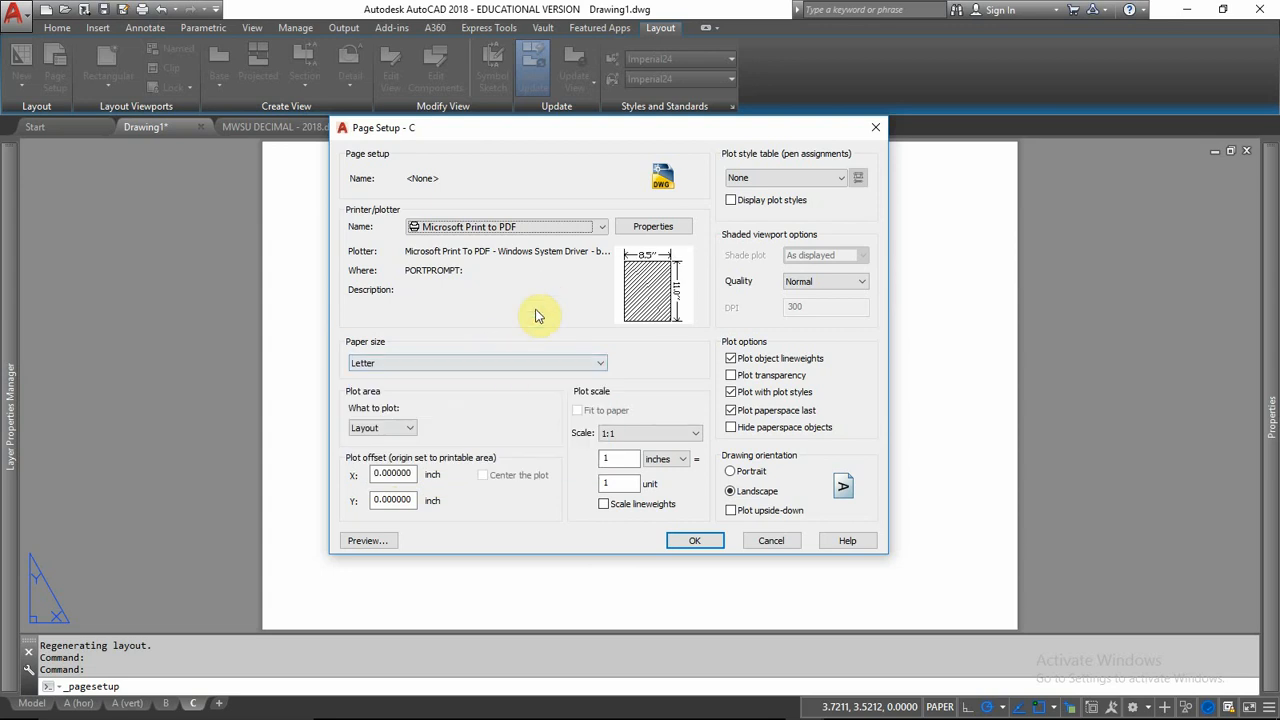
click(577, 232)
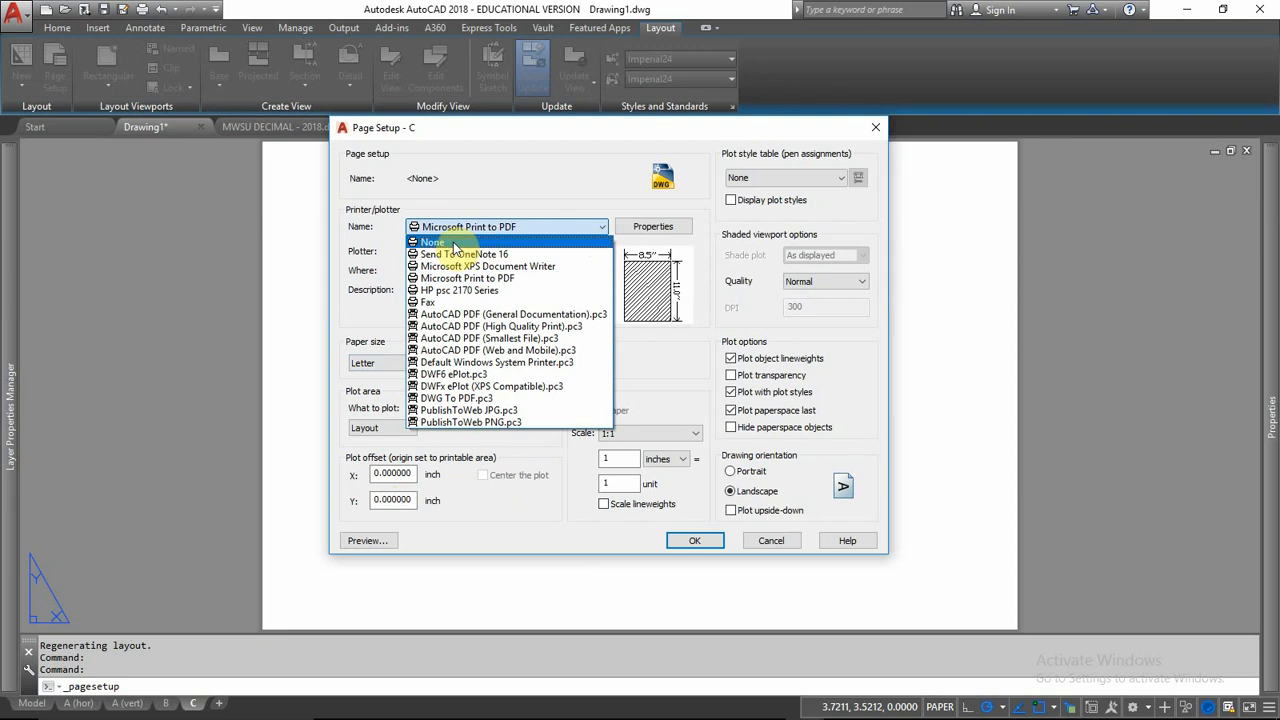
click(450, 243)
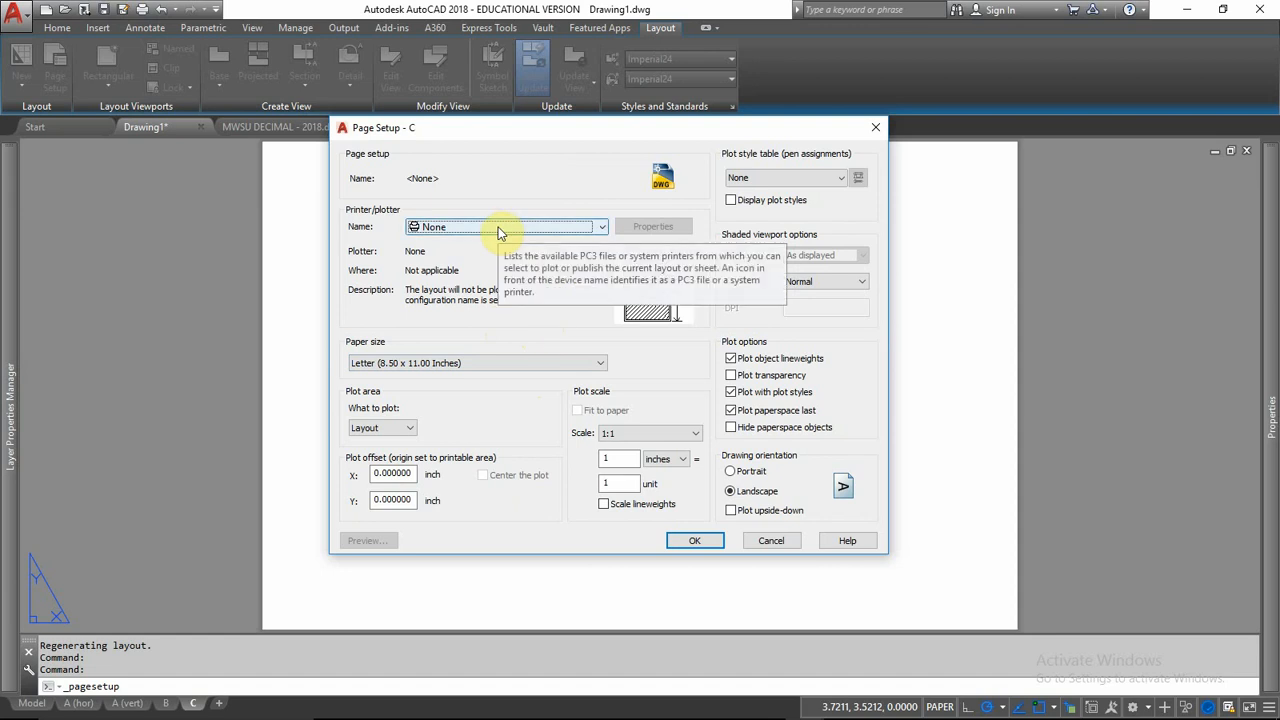
- Set the paper size of layout C to ARCH C (18.00 x 24.00 Inches) and apply the page setup
click(472, 362)
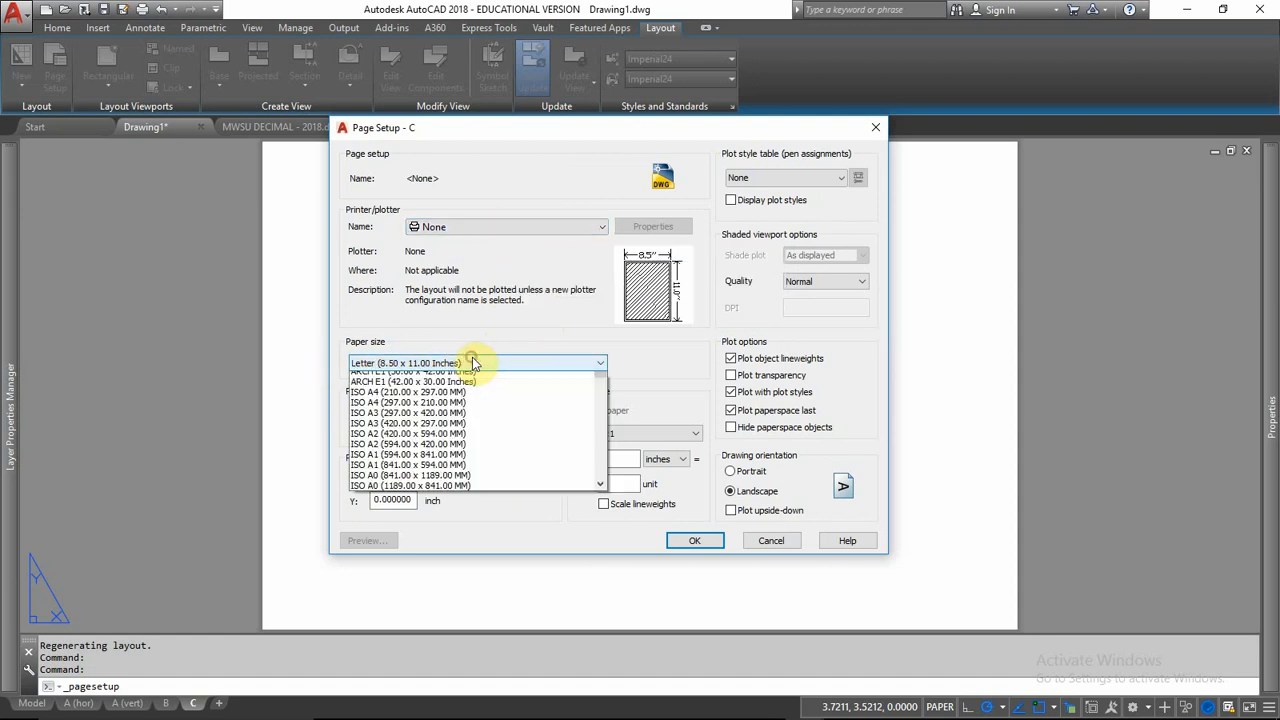
scroll(489, 430, down, 2)
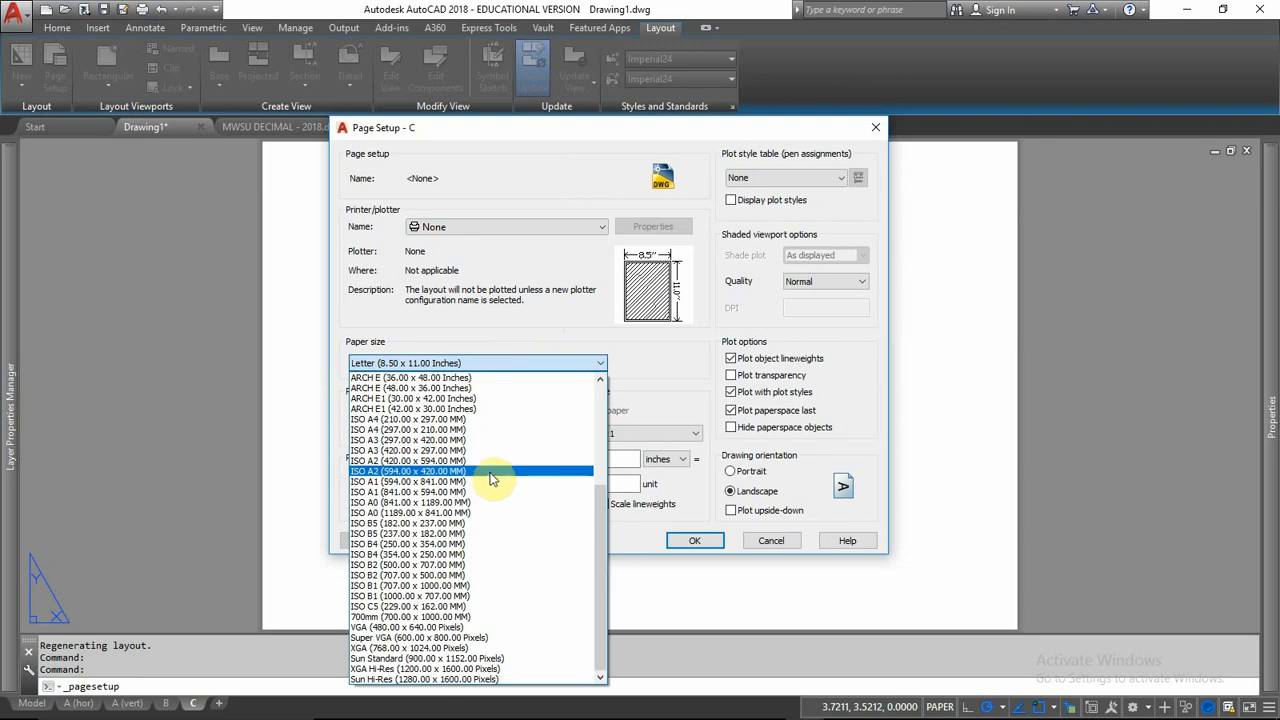
scroll(490, 479, up, 6)
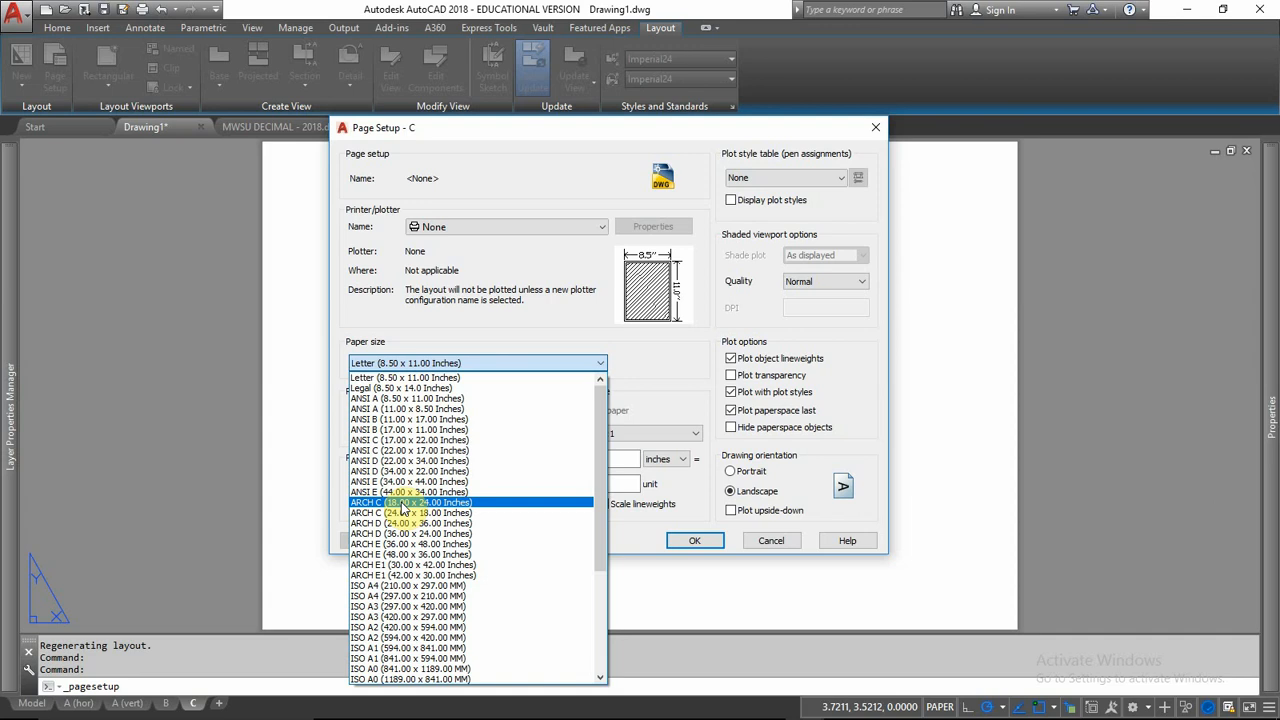
click(402, 503)
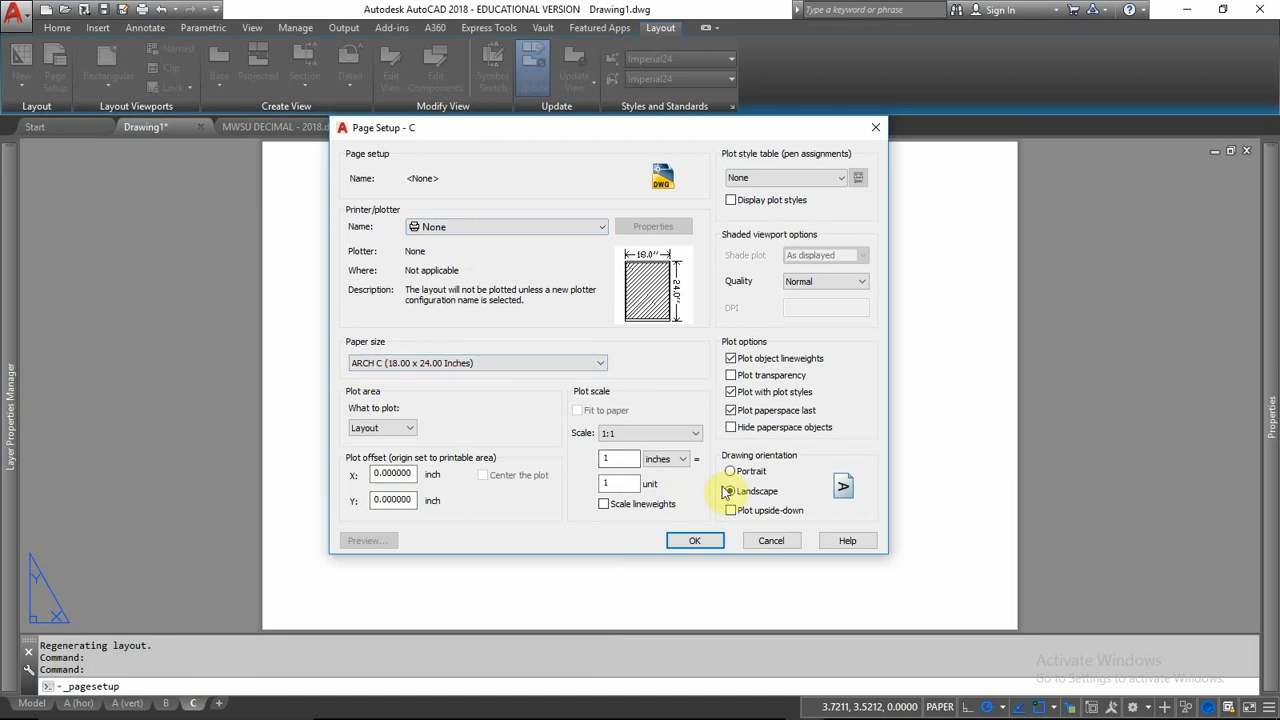
click(696, 541)
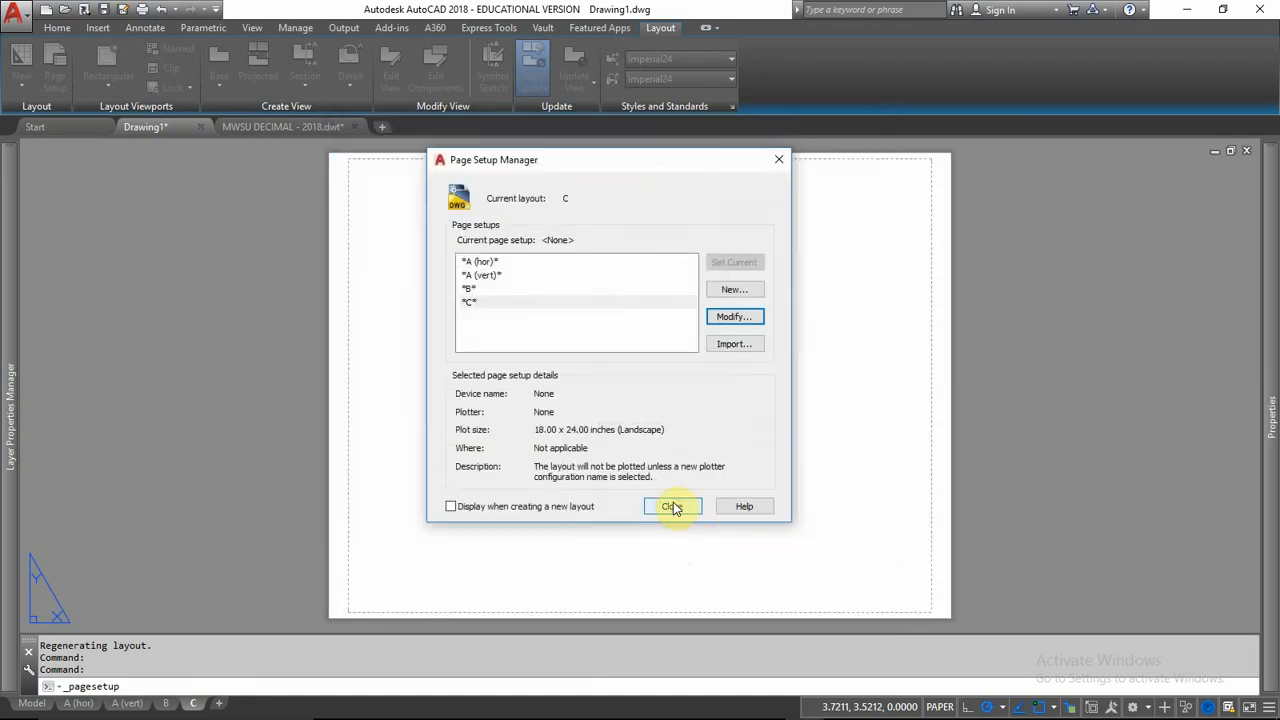
click(673, 507)
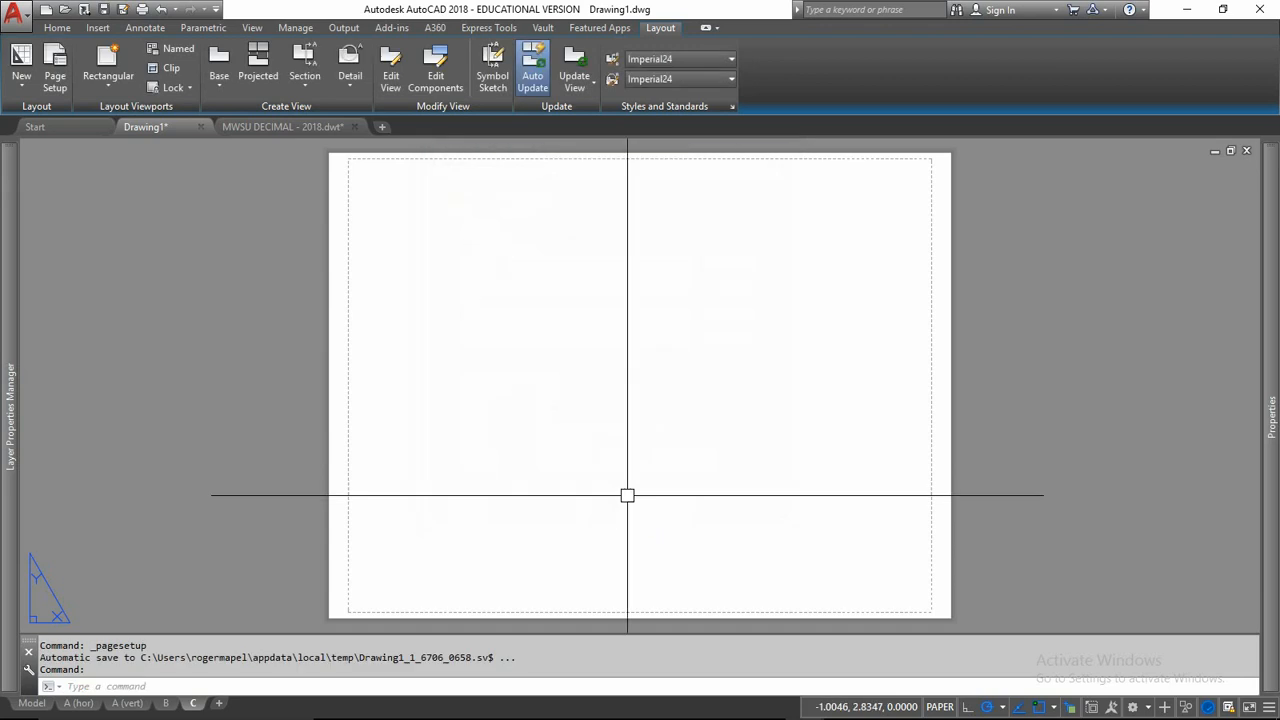
- Create a copy of layout C at the end of the layout order with Move or Copy
right_click(196, 704)
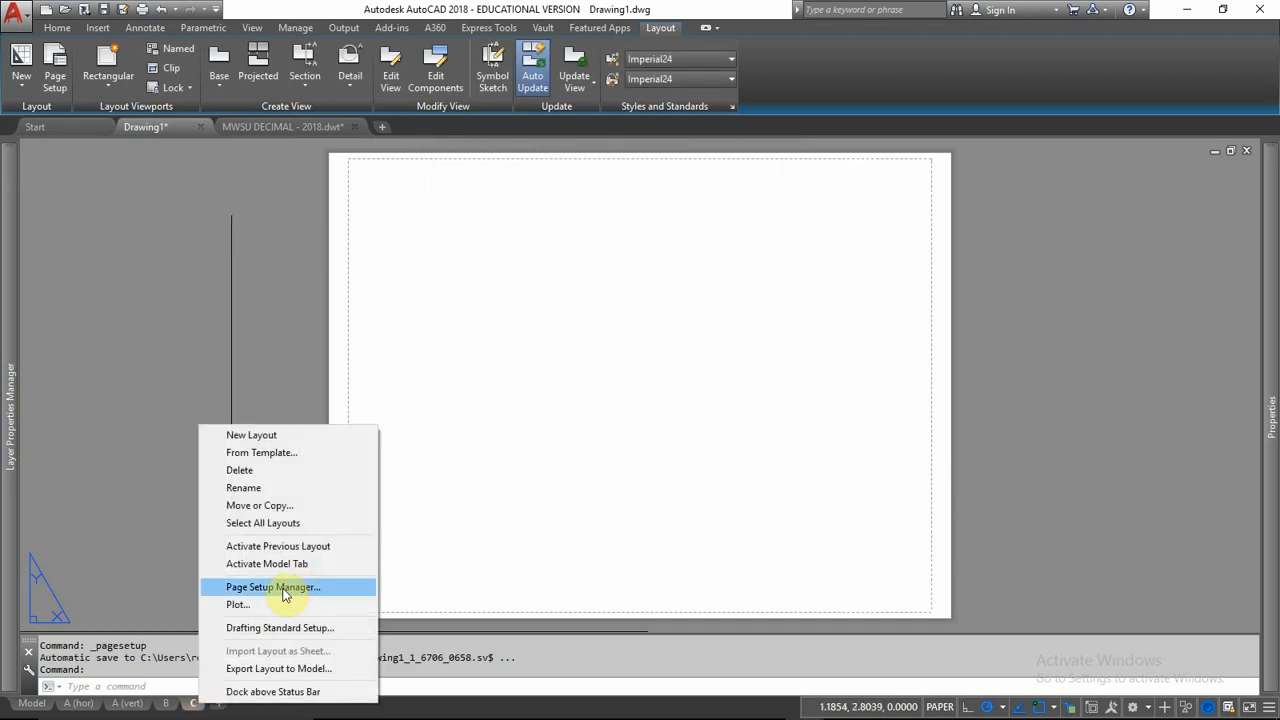
click(262, 506)
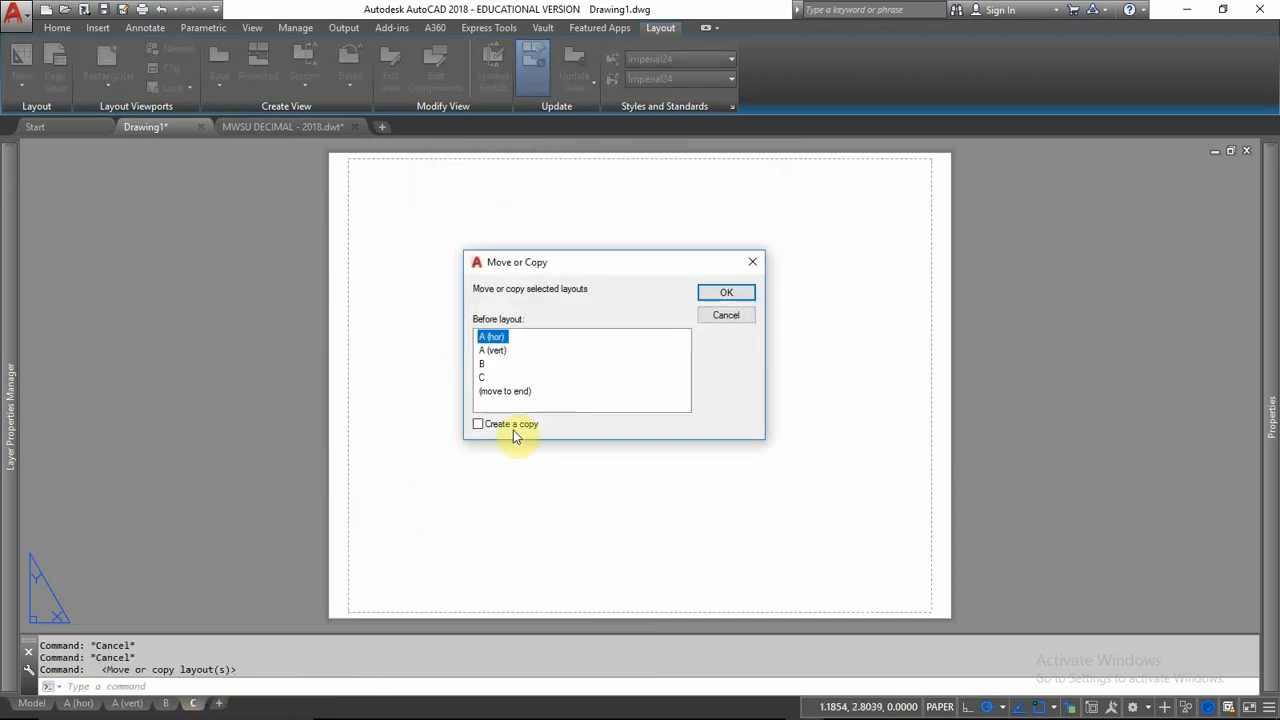
click(512, 425)
click(505, 391)
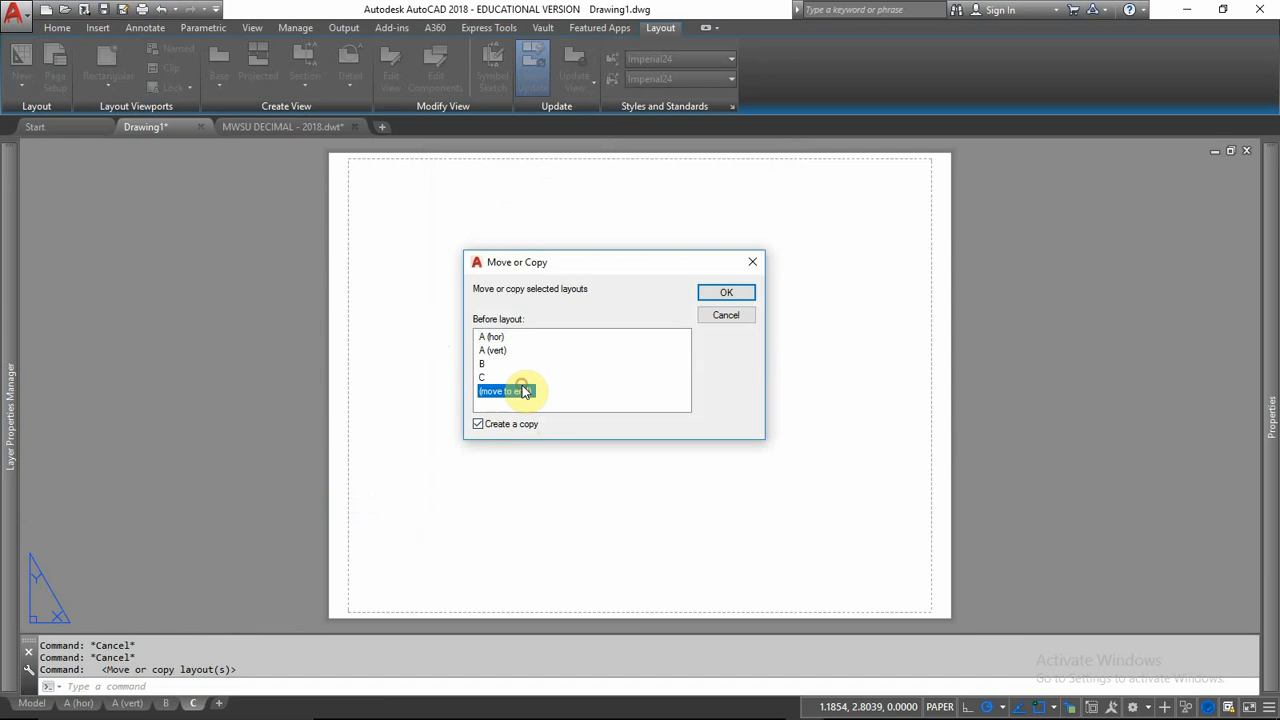
click(725, 295)
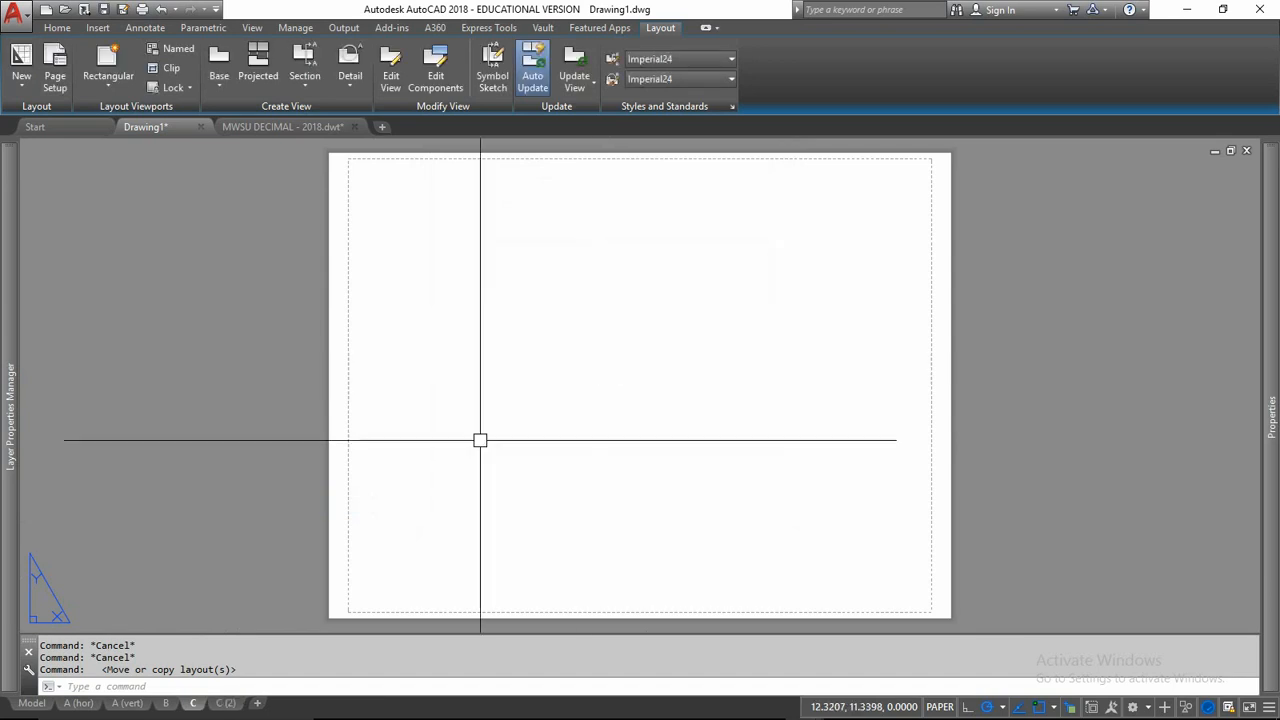
- Switch to layout C (2) and rename it as D
click(227, 704)
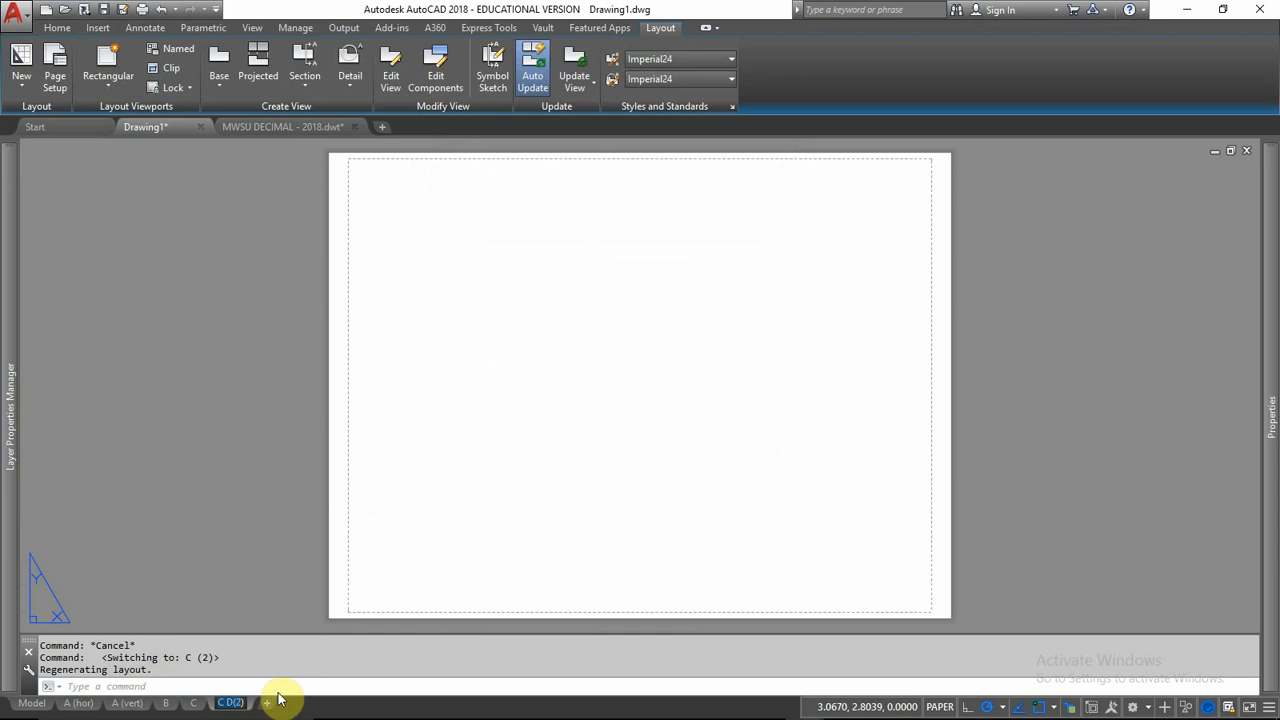
text(D)
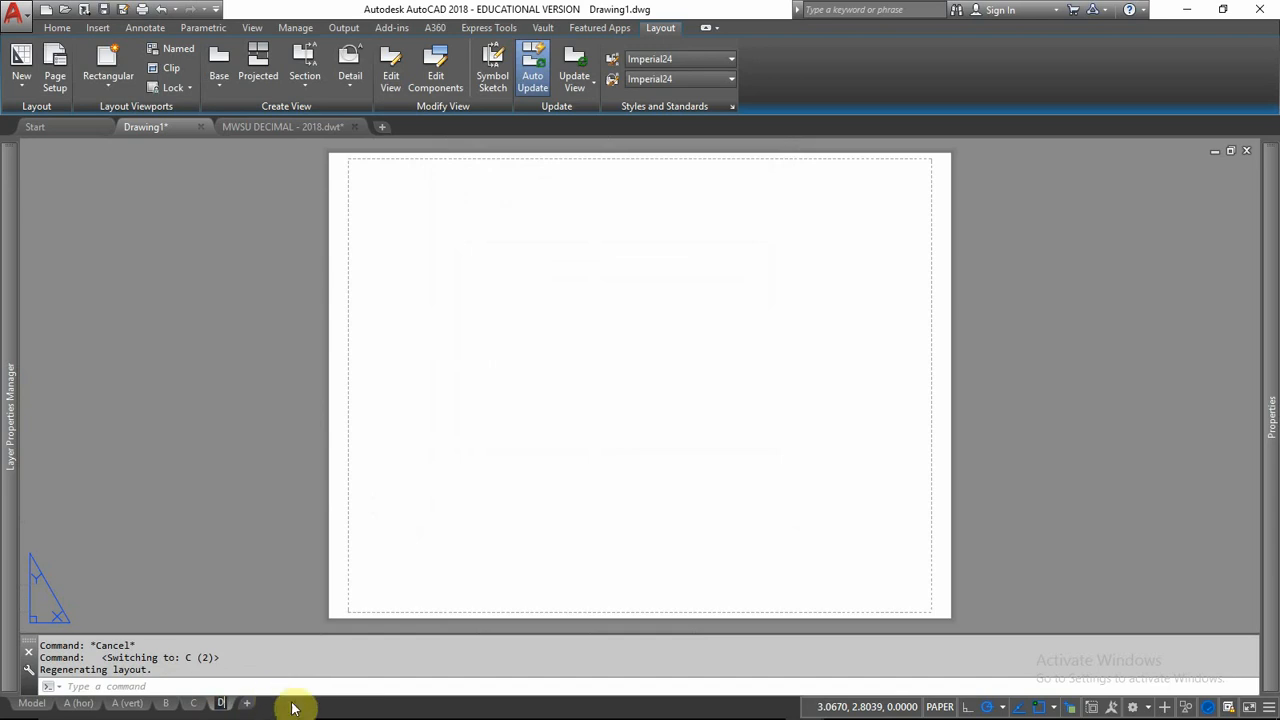
key(Return)
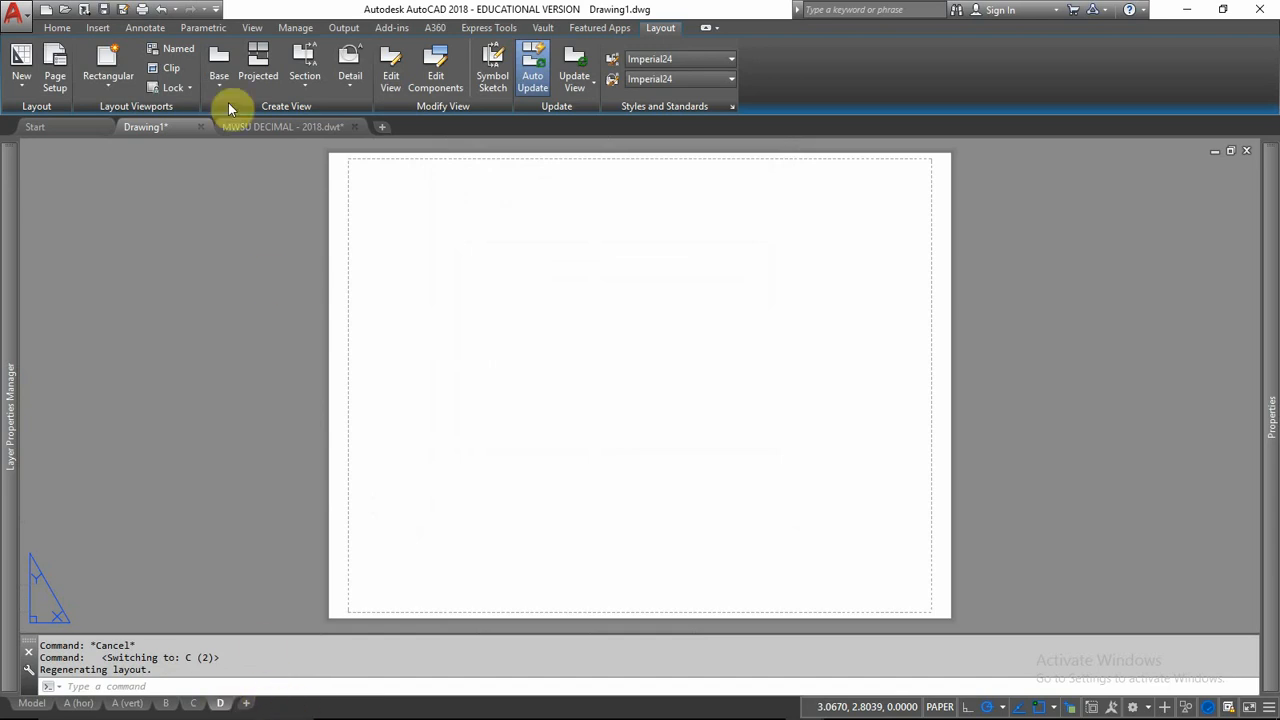
- Modify the page setup of layout D to use the ARCH D (24.00 x 36.00 Inches) paper size and apply it
click(55, 68)
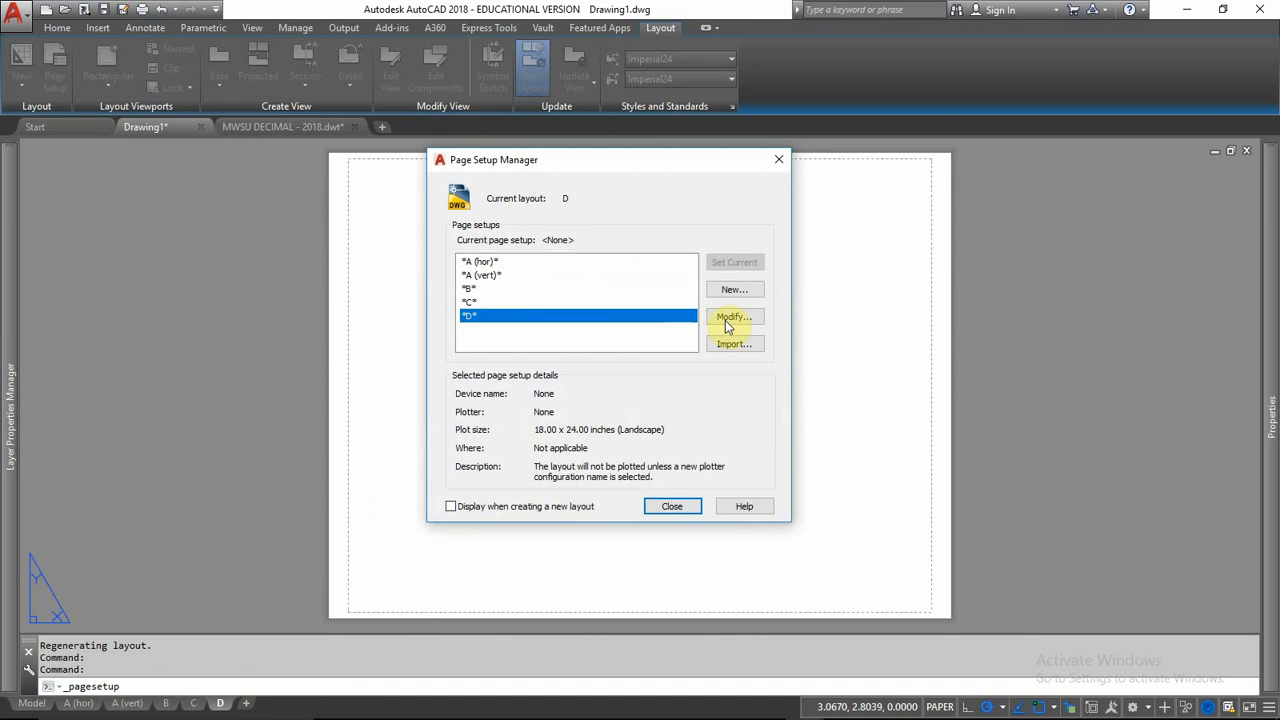
click(729, 318)
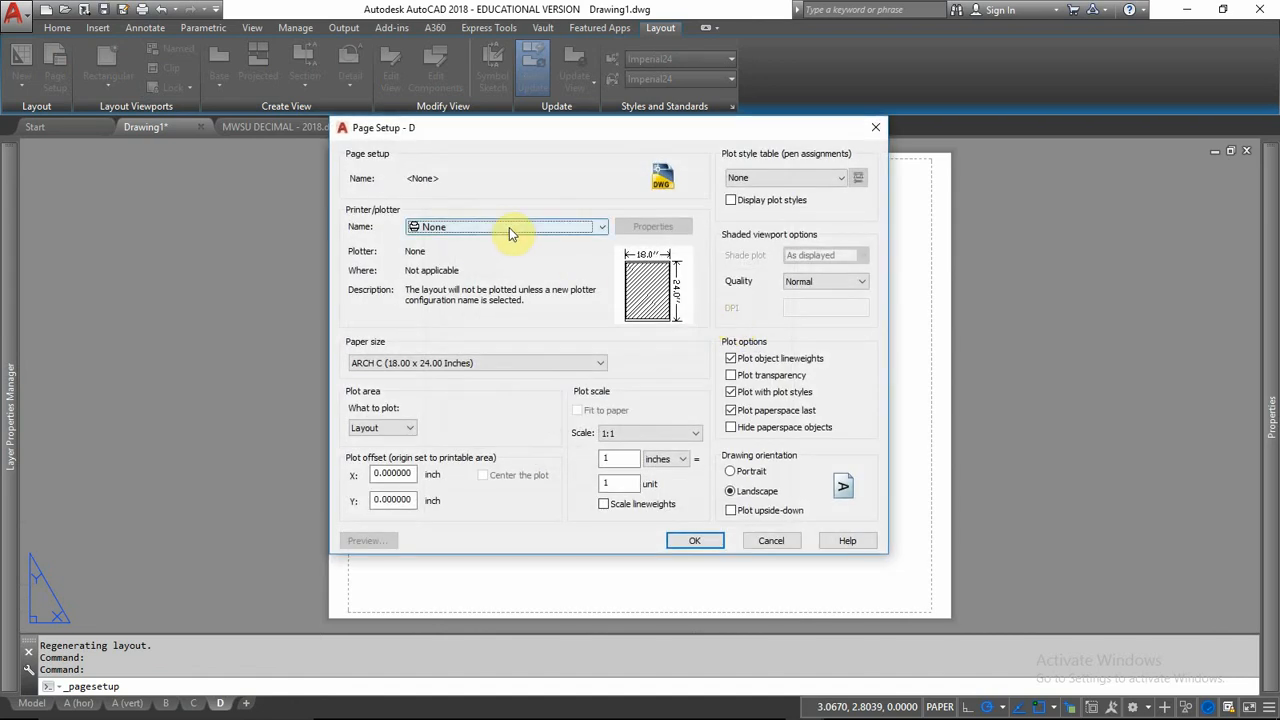
click(497, 364)
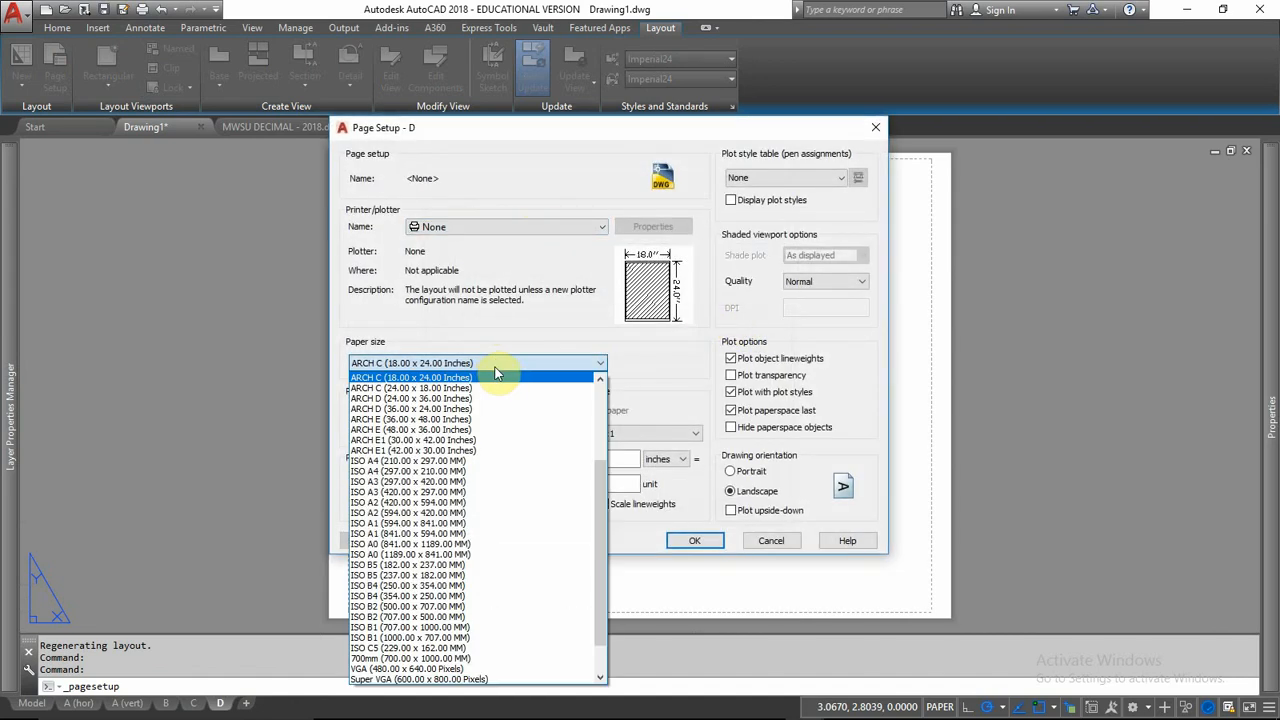
click(425, 398)
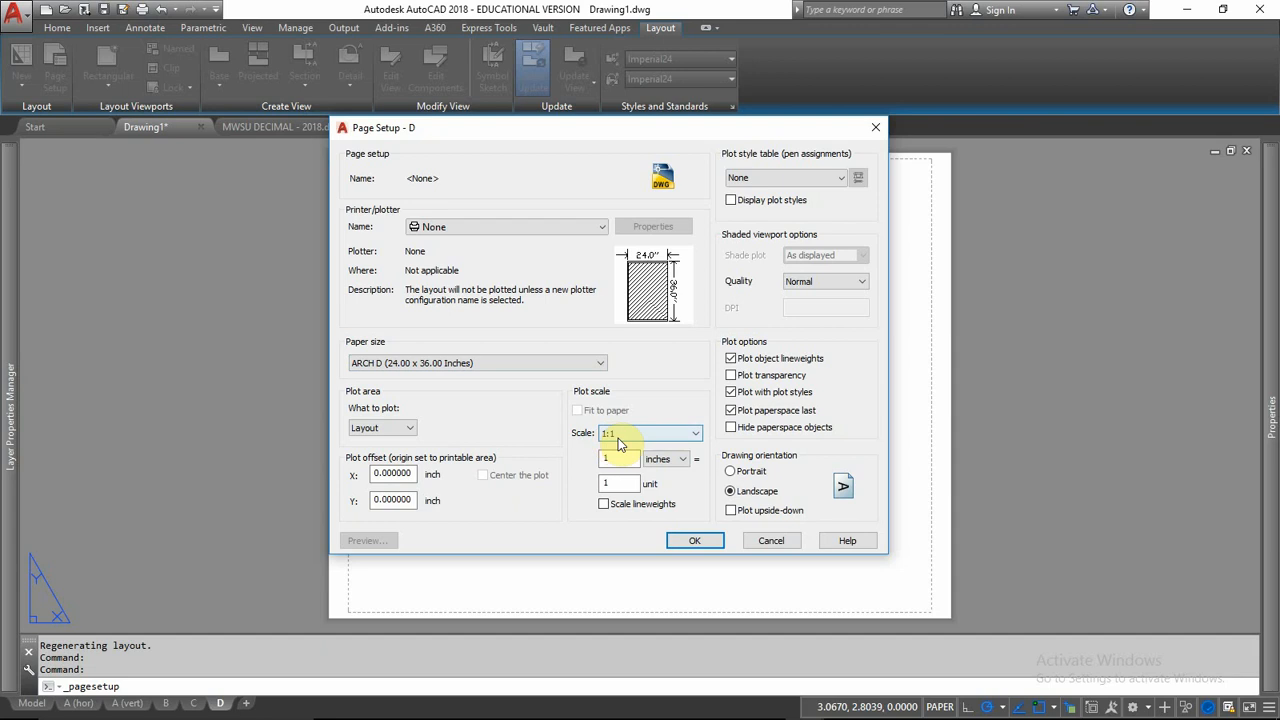
click(695, 541)
click(672, 507)
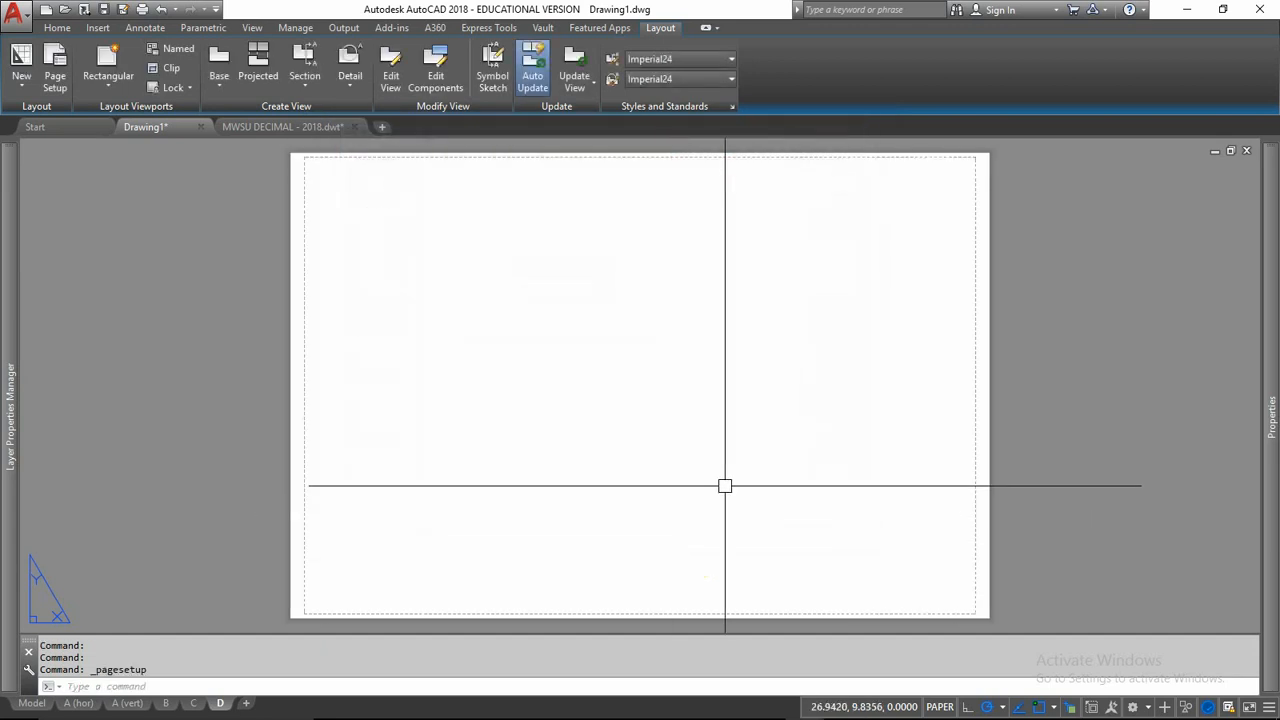
scroll(650, 489, down, 1)
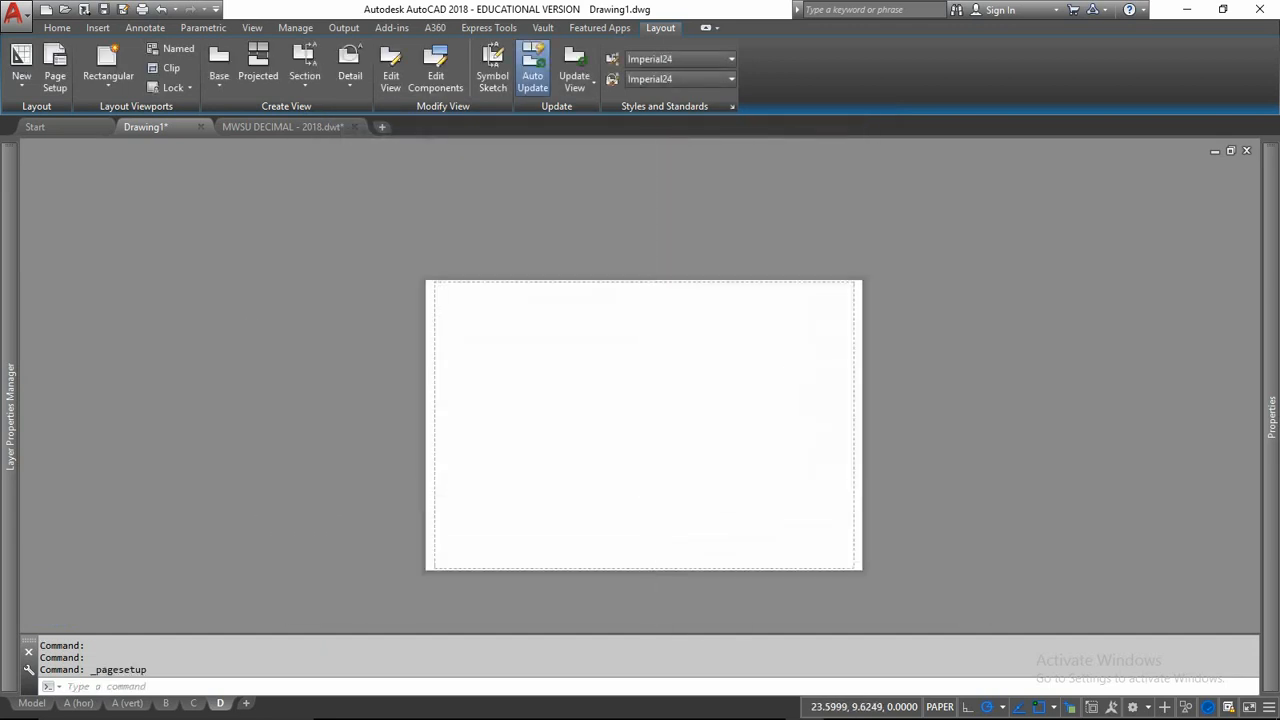
scroll(652, 489, up, 1)
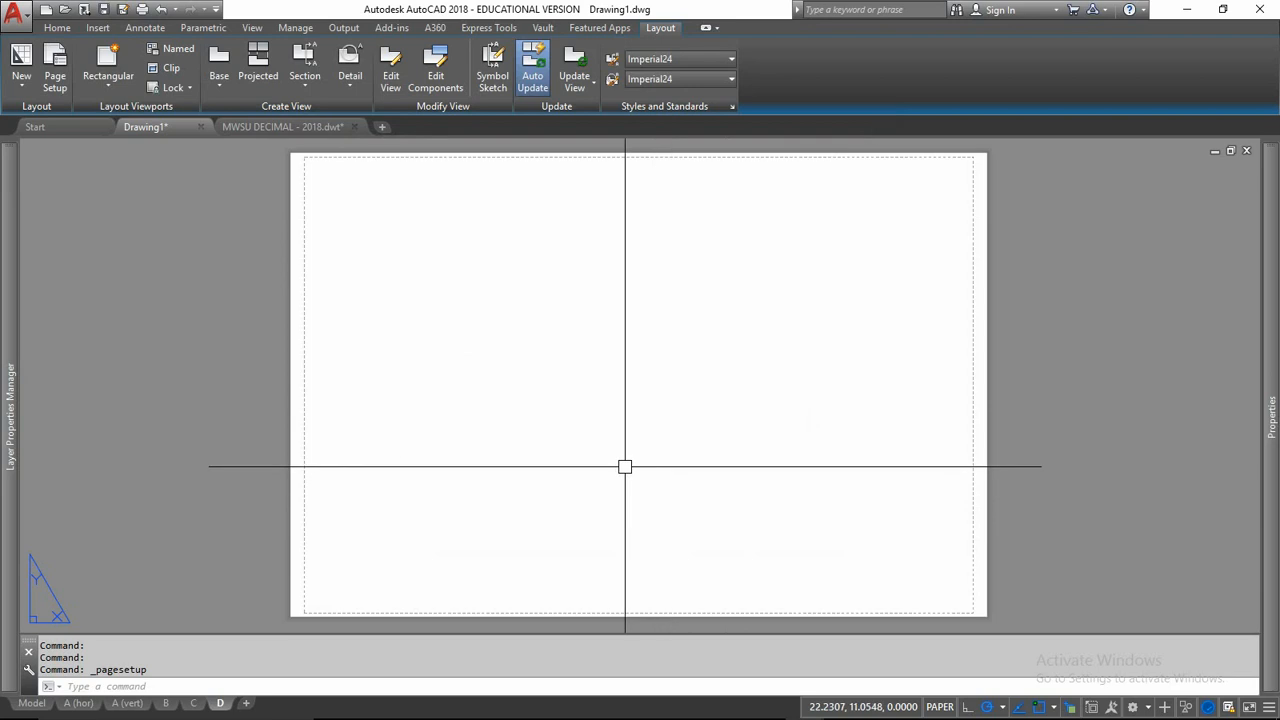
- Reopen the page setup of layout D to check its paper size and orientation, and close it
right_click(220, 703)
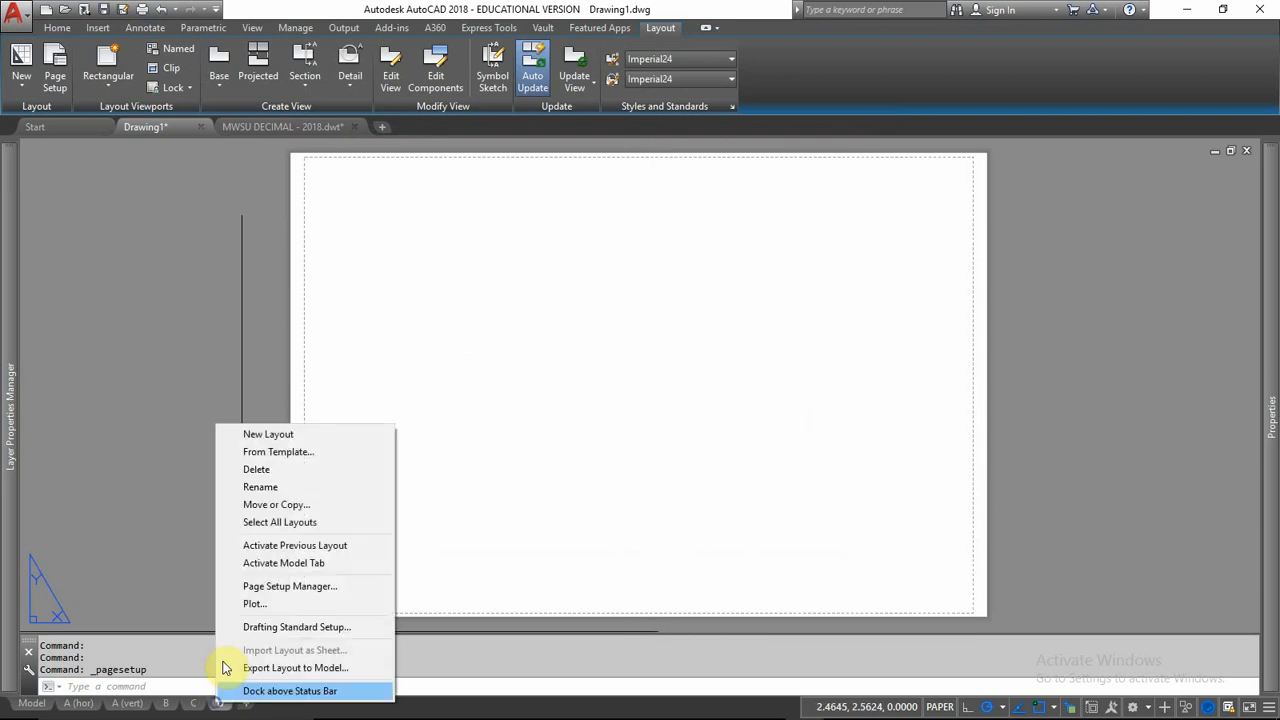
click(265, 587)
click(734, 317)
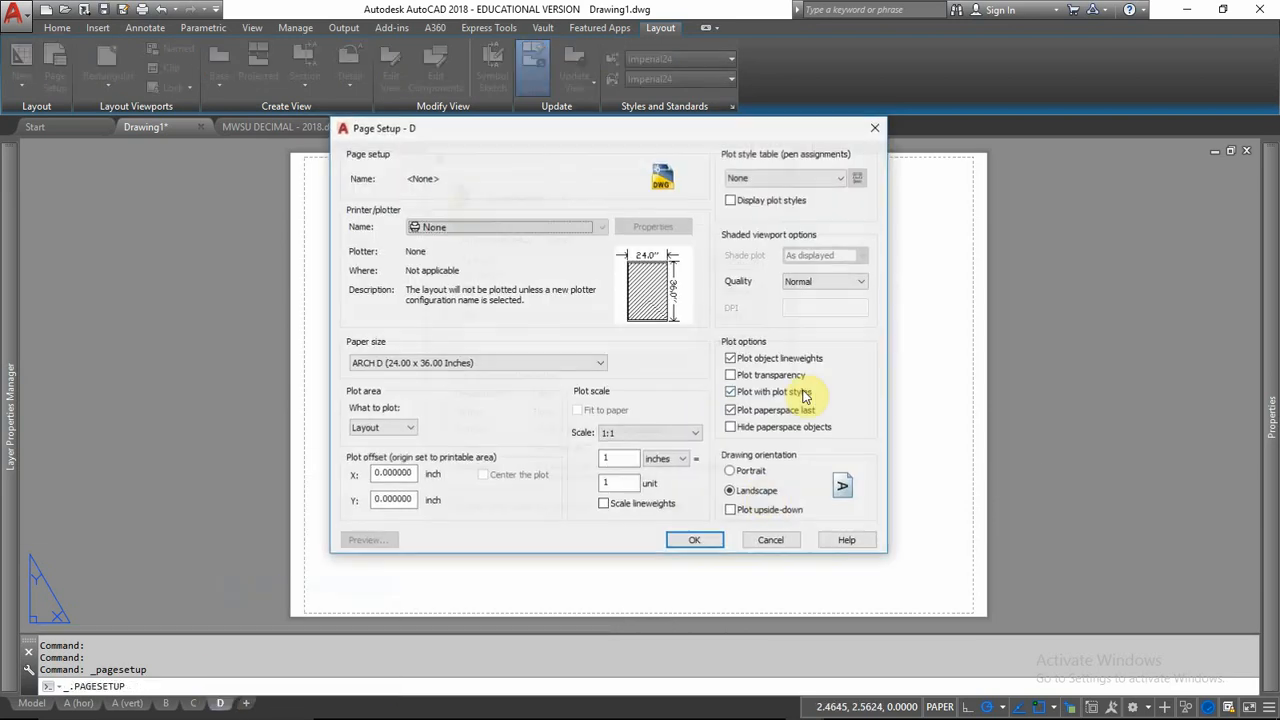
click(694, 540)
click(672, 506)
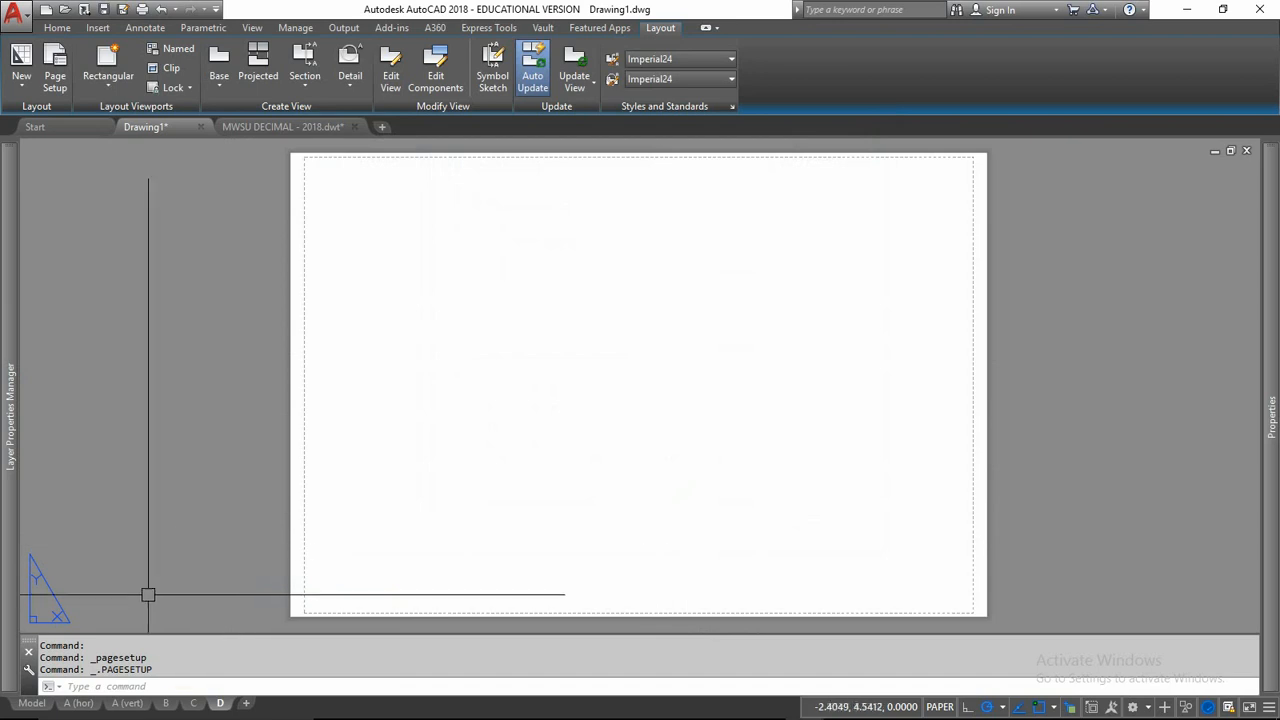
- Go through layouts C, B, A (vert) and A (hor) in turn to compare their sheets
click(194, 704)
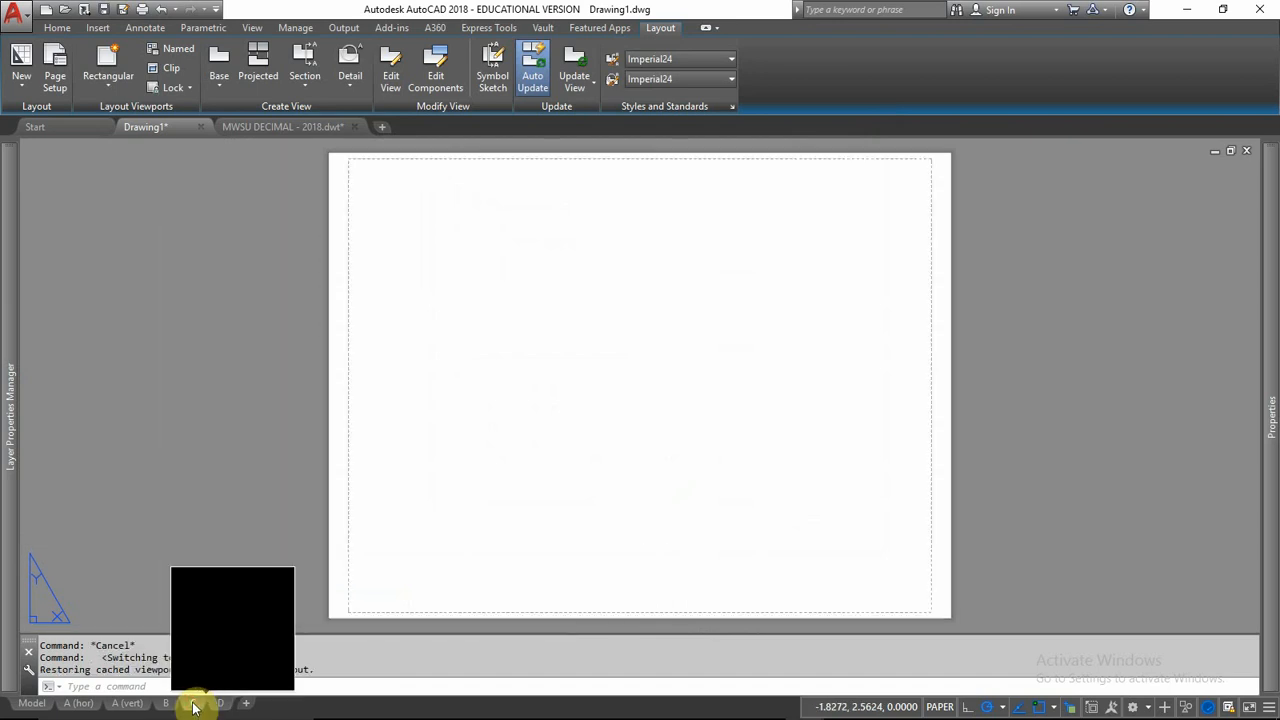
click(166, 704)
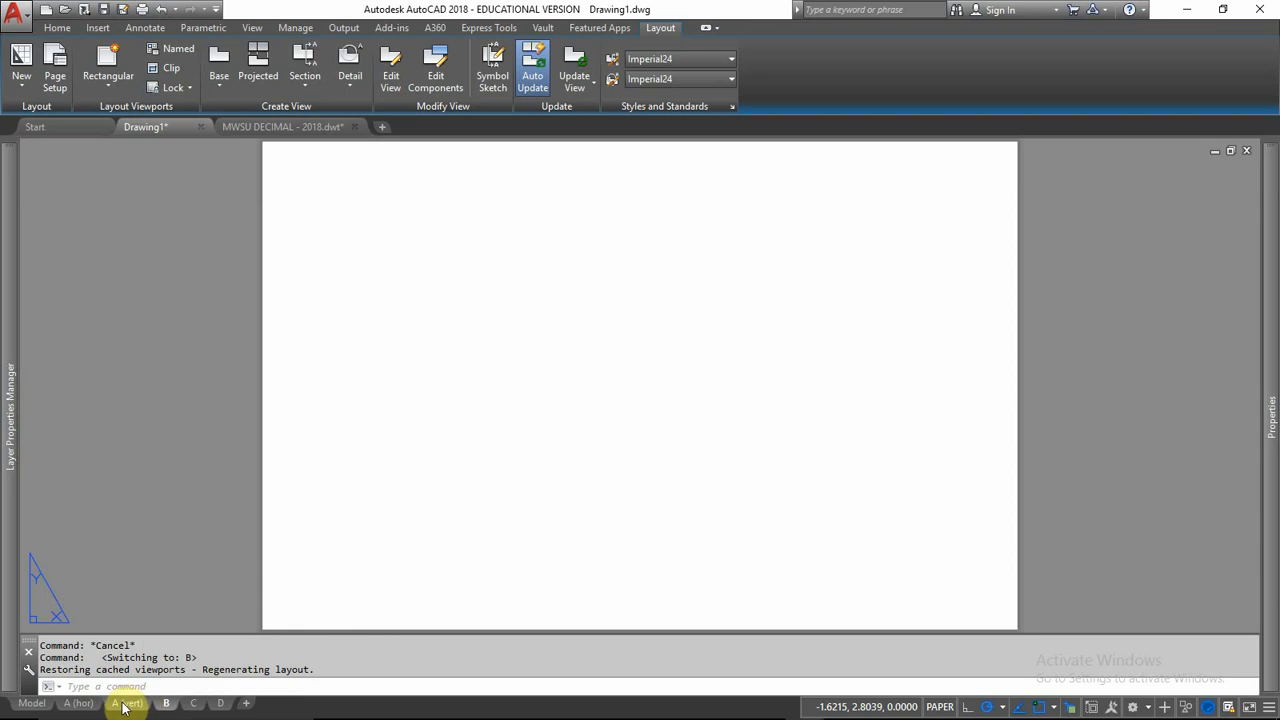
click(127, 704)
click(80, 704)
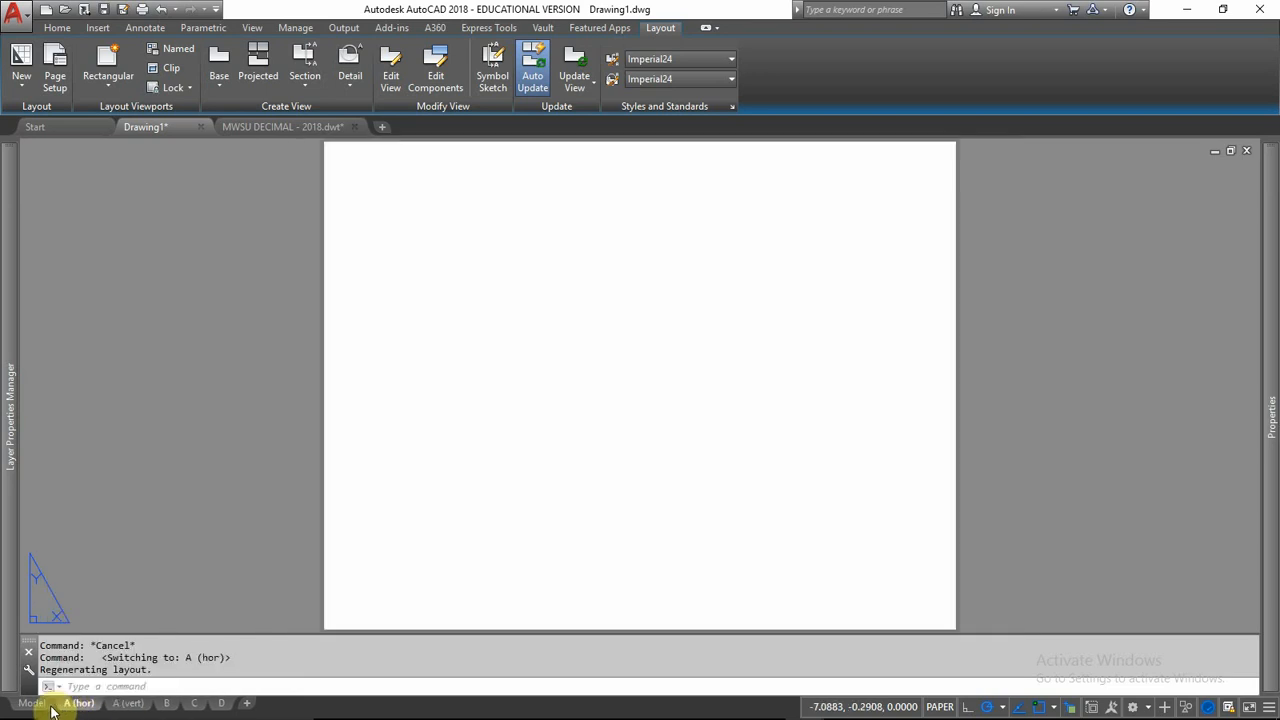
mouse_move(35, 706)
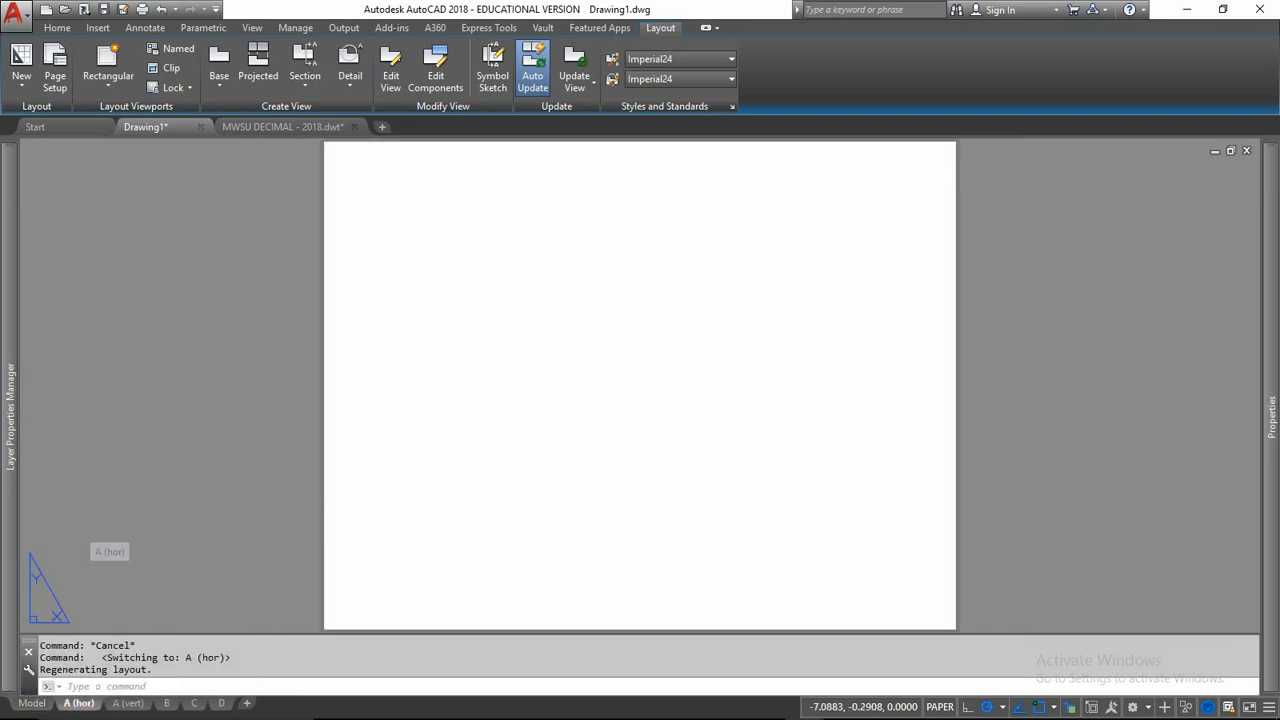
click(250, 460)
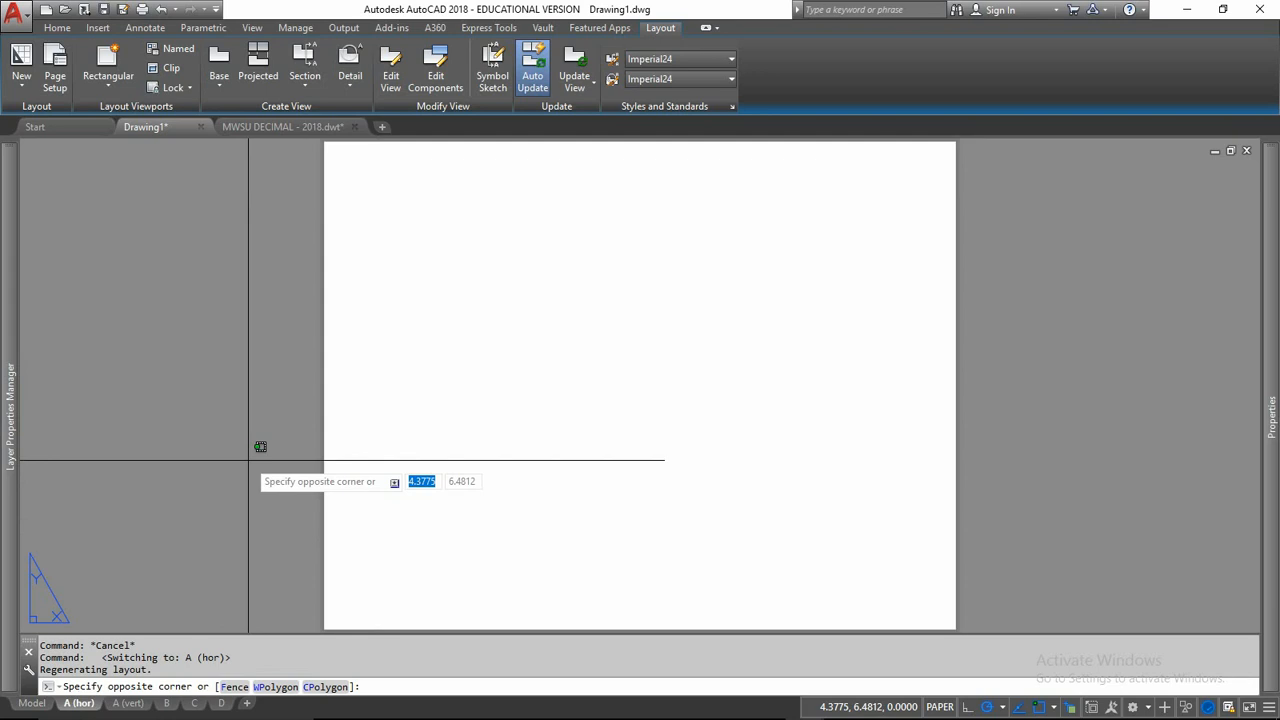
click(220, 410)
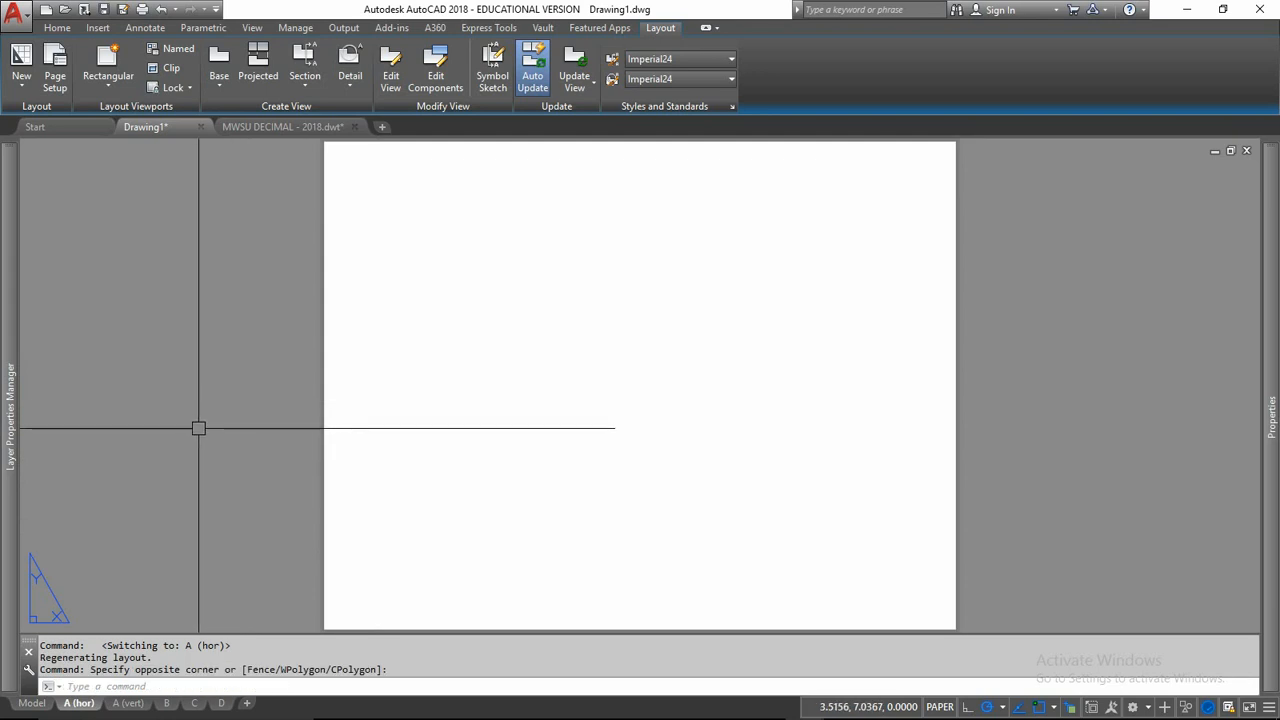